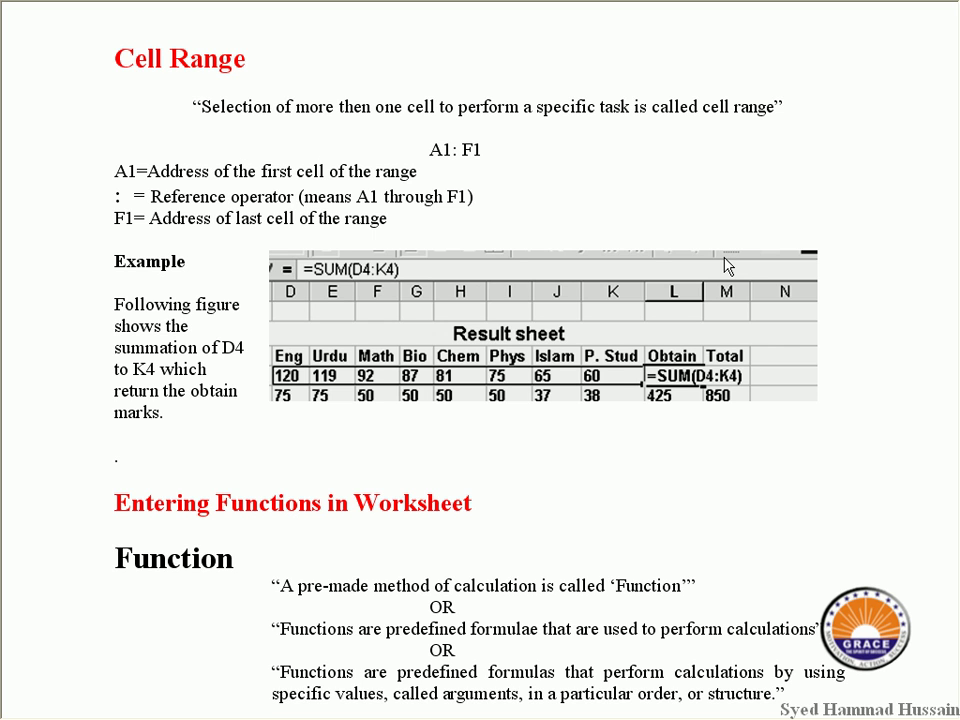
Step: Make the A1: F1 example under Cell Range much larger
triple_click(486, 153)
left_click(452, 167)
left_click(455, 150)
left_click_drag(491, 153, 435, 153)
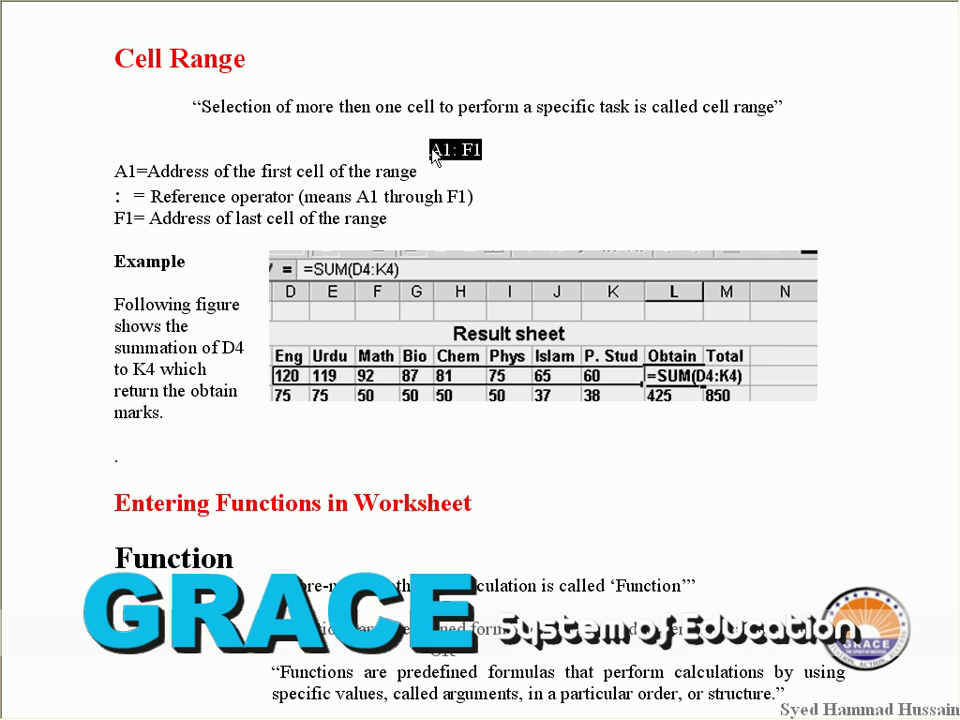
key("ctrl+shift+period")
key("ctrl+shift+period")
key("ctrl+shift+period")
key("ctrl+shift+period")
key("ctrl+shift+period")
key("ctrl+shift+period")
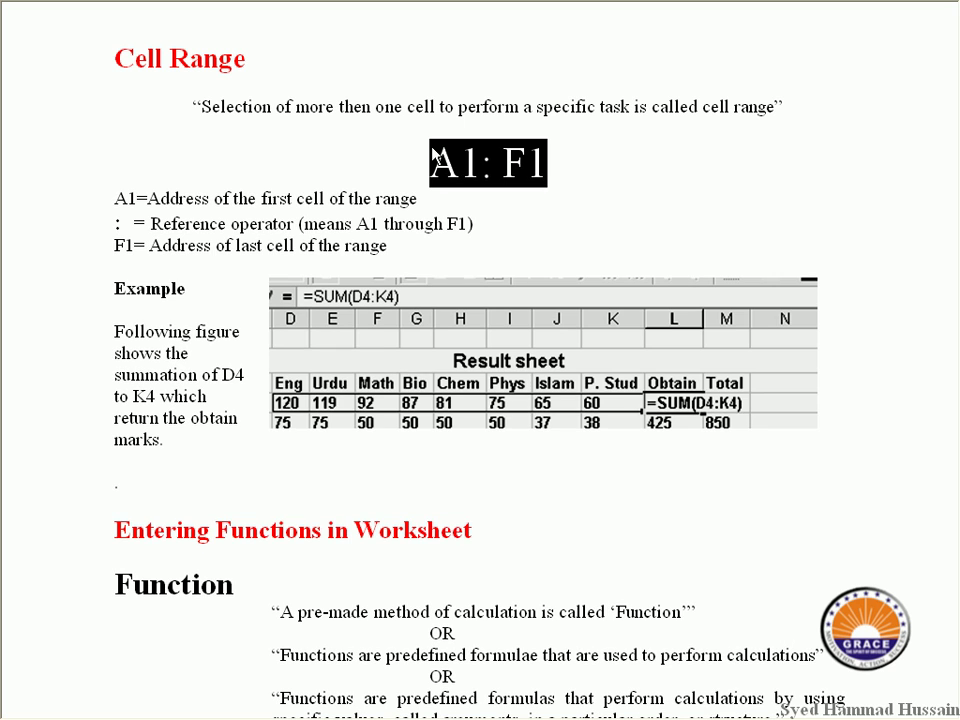
left_click(480, 188)
left_click_drag(480, 170, 435, 170)
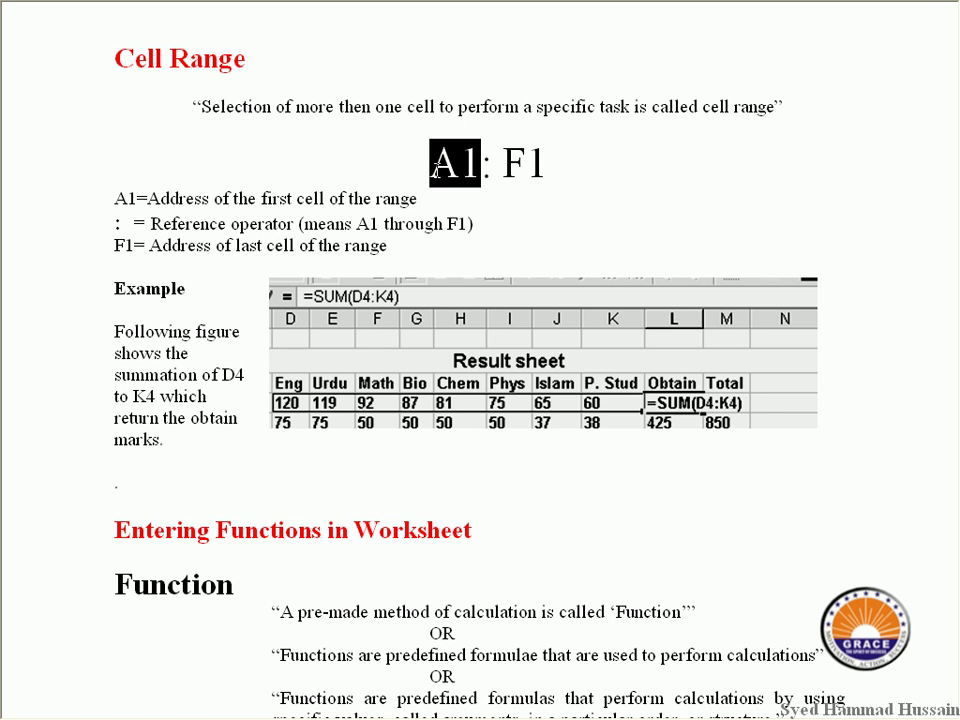
left_click(362, 162)
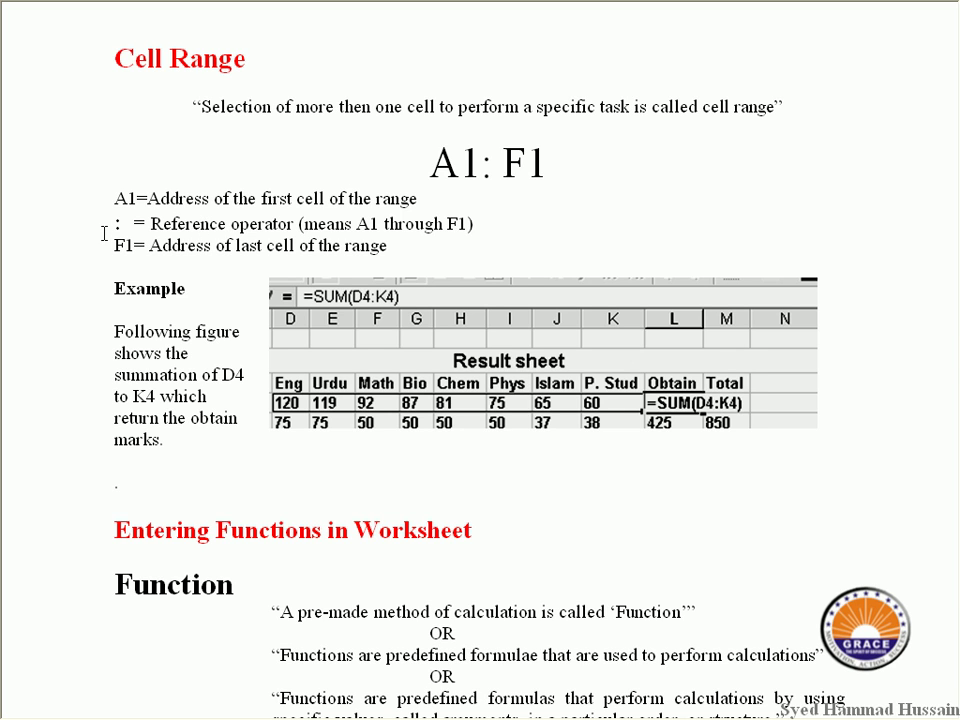
double_click(487, 170)
left_click(499, 213)
left_click_drag(480, 184, 456, 184)
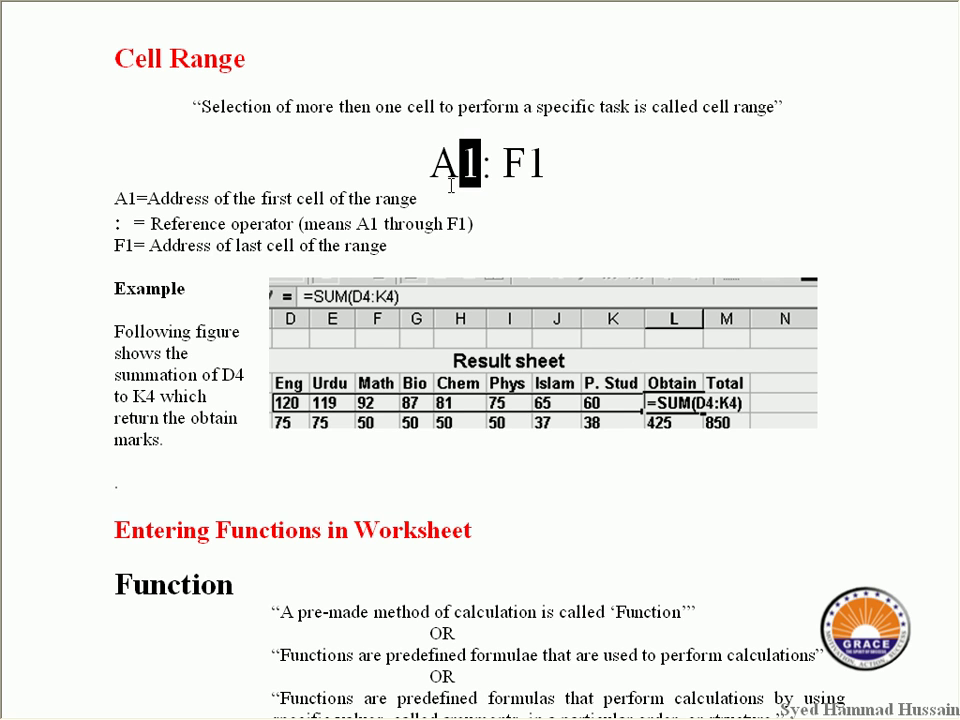
left_click(524, 170)
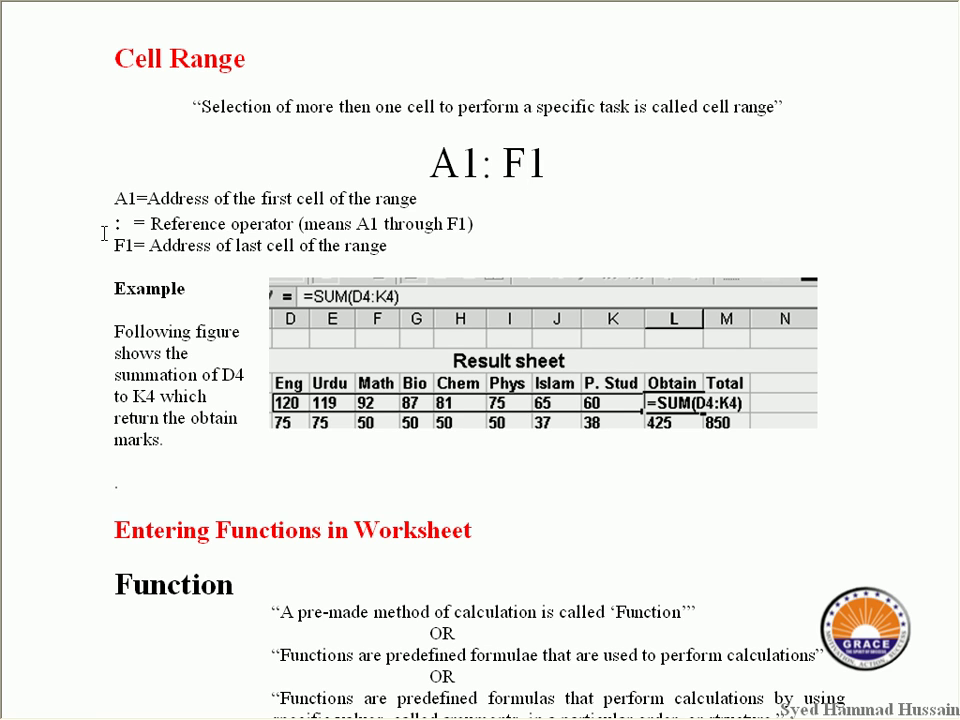
left_click_drag(115, 224, 478, 218)
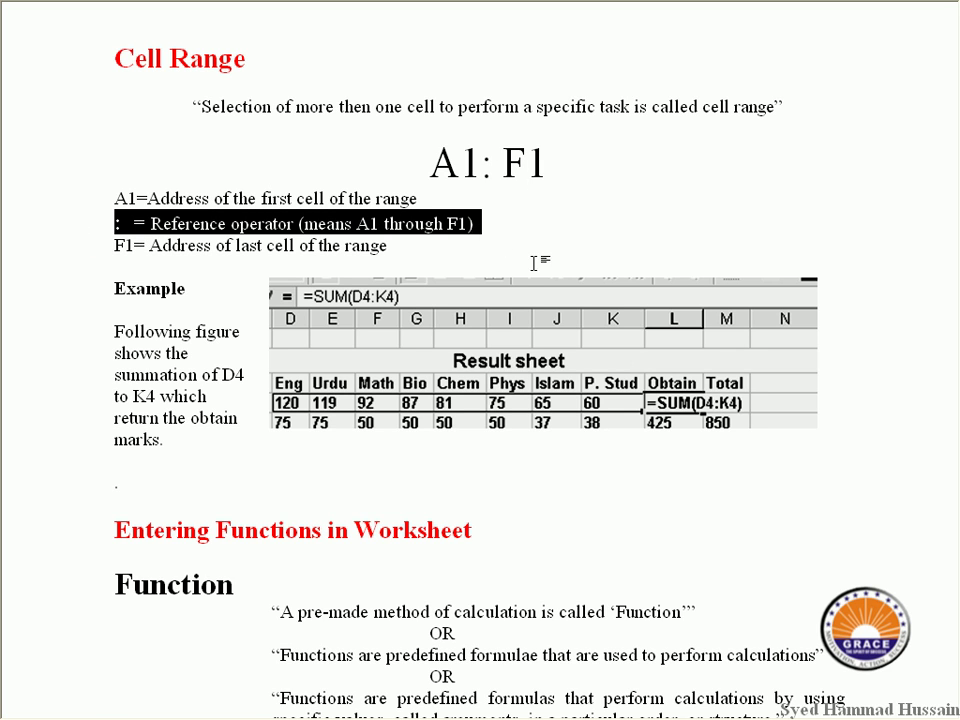
left_click(561, 244)
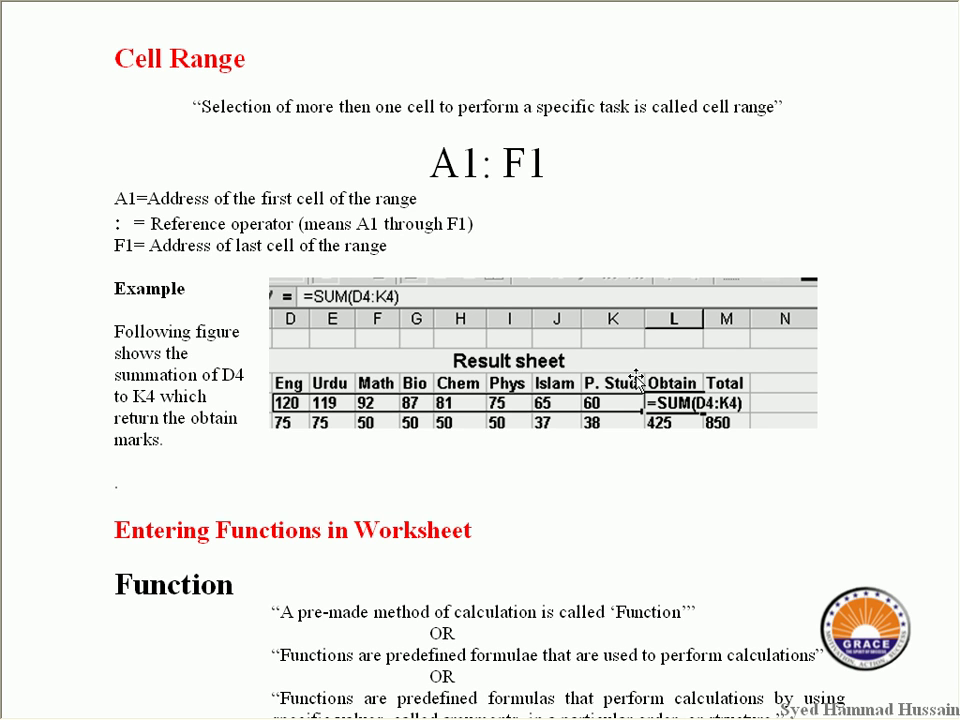
Step: Switch to the Assignment 5 workbook and scroll Sheet1 down to an empty block
key("alt+Tab")
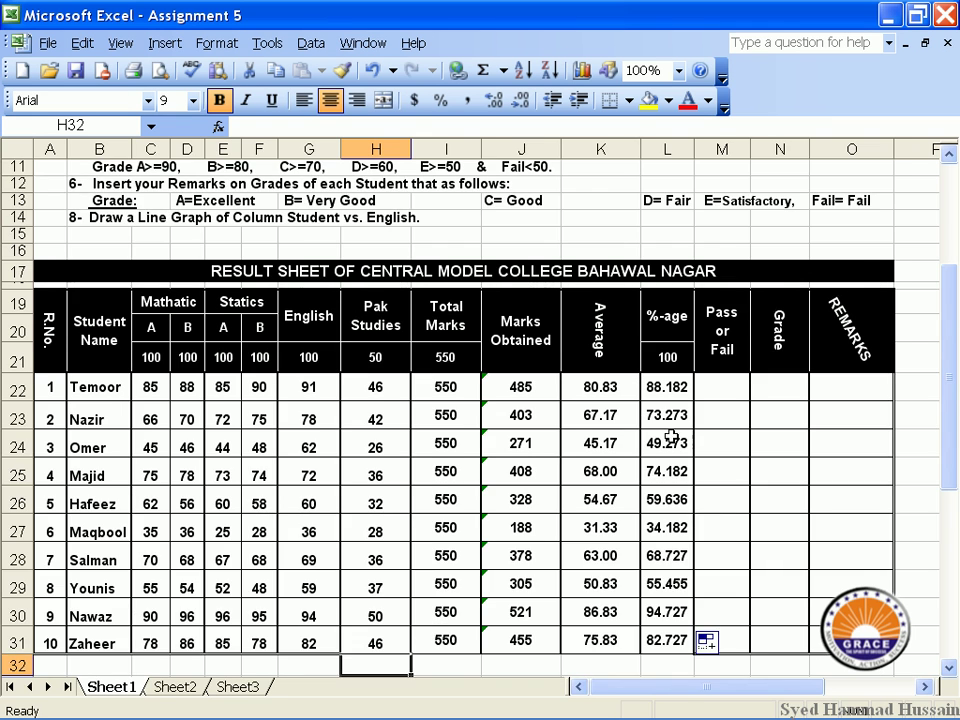
scroll(585, 457, "down", 2)
scroll(585, 457, "down", 9)
scroll(585, 457, "down", 5)
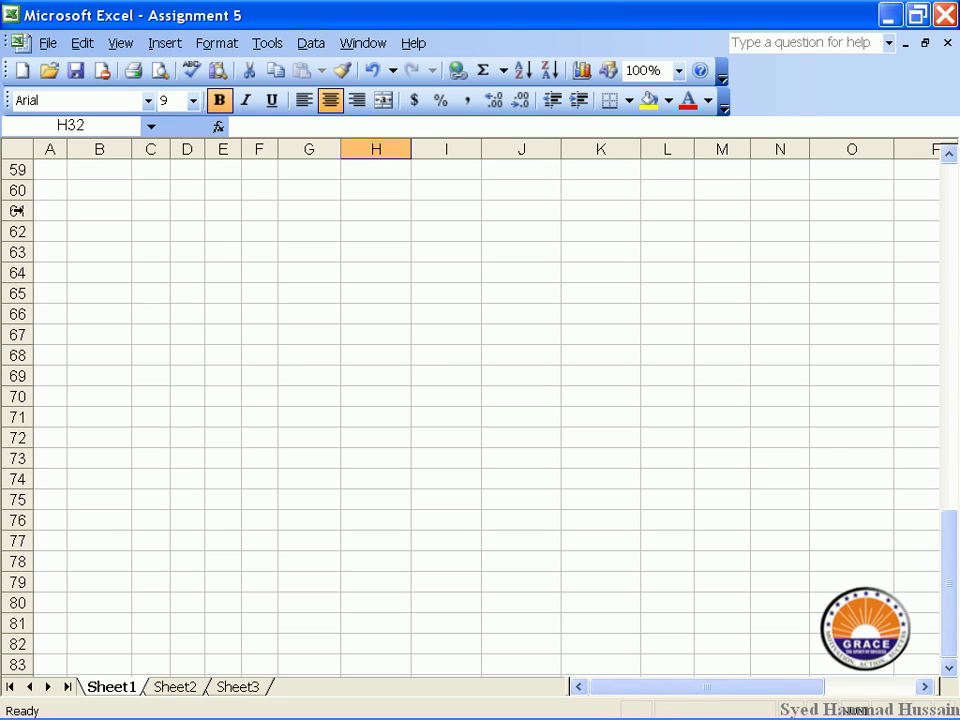
left_click(301, 211)
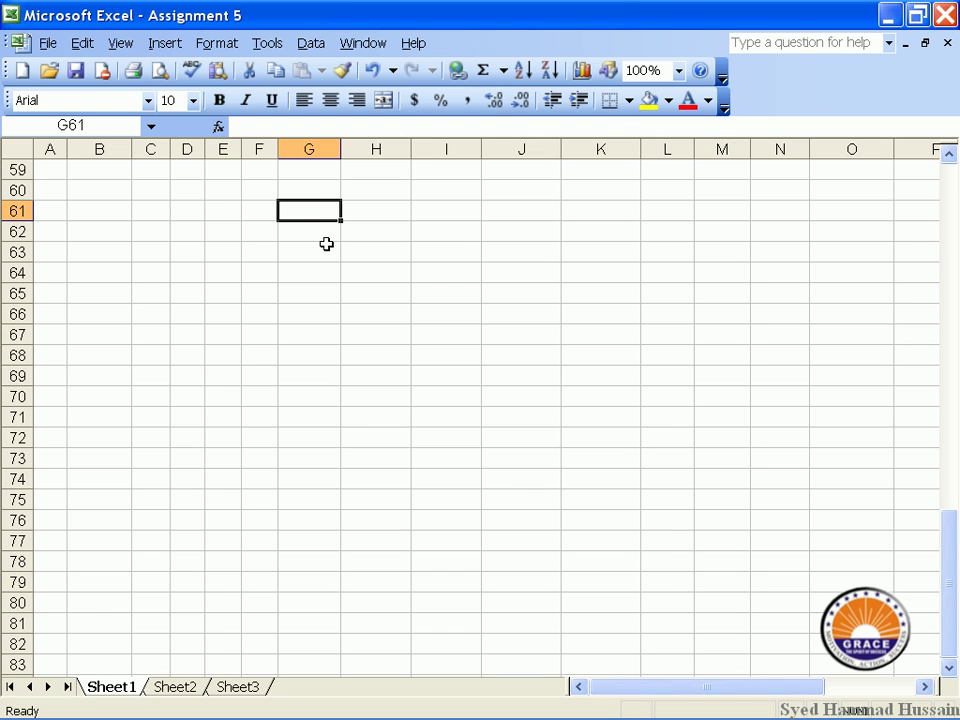
scroll(223, 240, "up", 2)
scroll(225, 245, "up", 4)
scroll(221, 241, "down", 4)
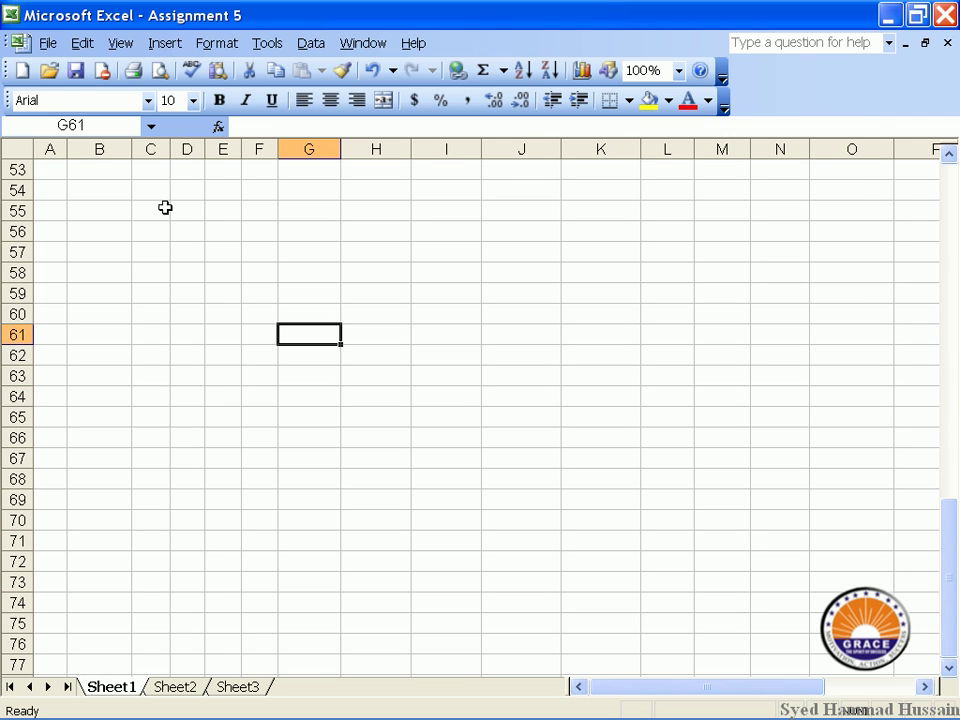
Step: Start a =B56:H56 range formula in J56, then cancel it
left_click(537, 234)
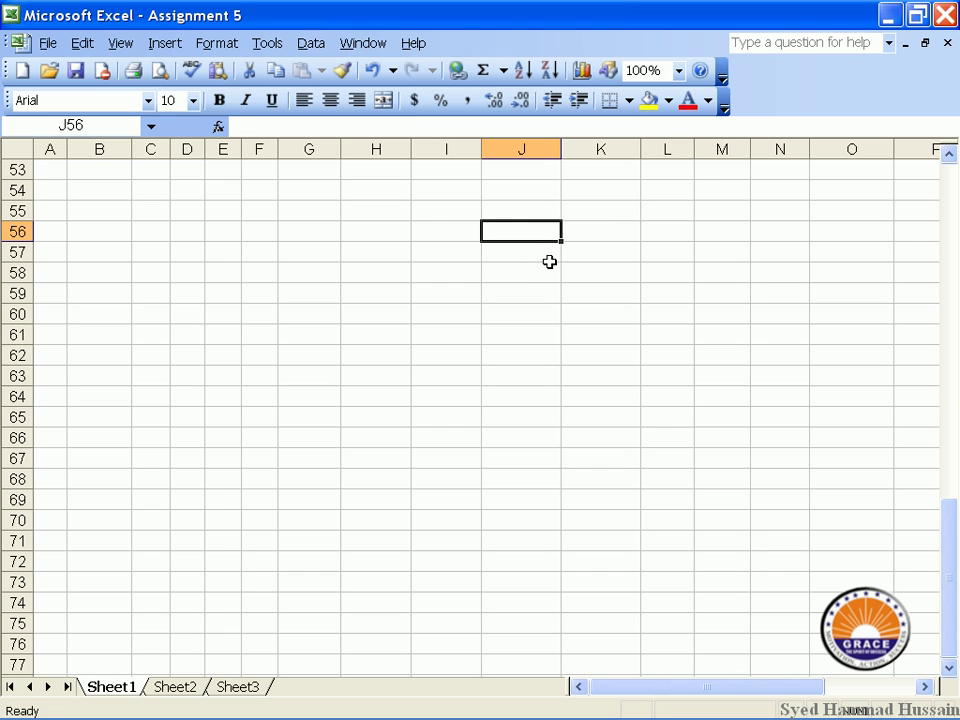
type("=")
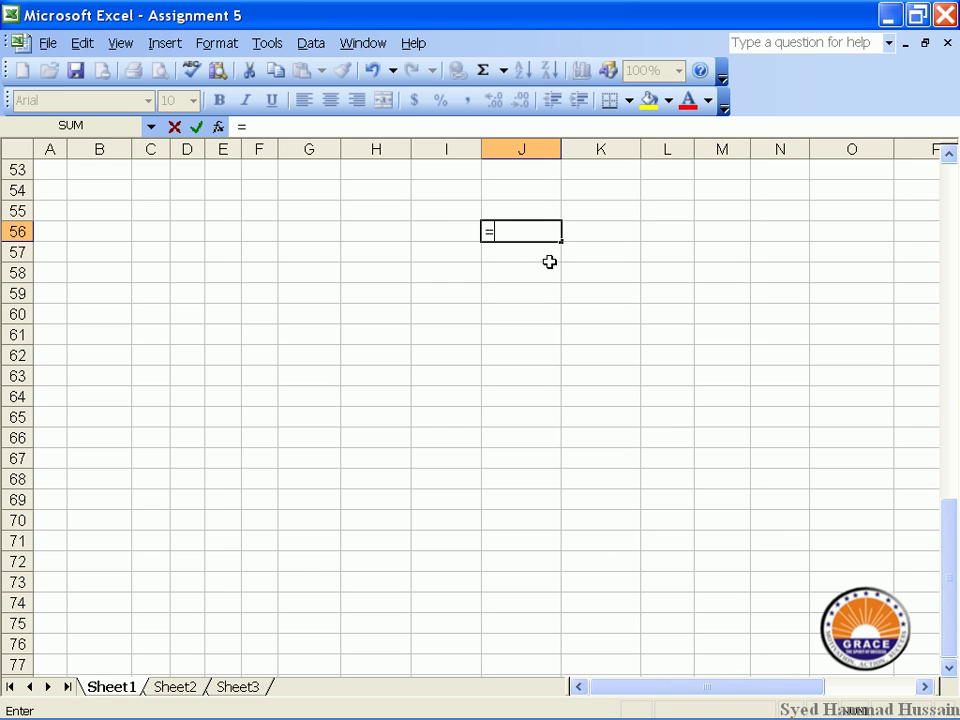
left_click(113, 232)
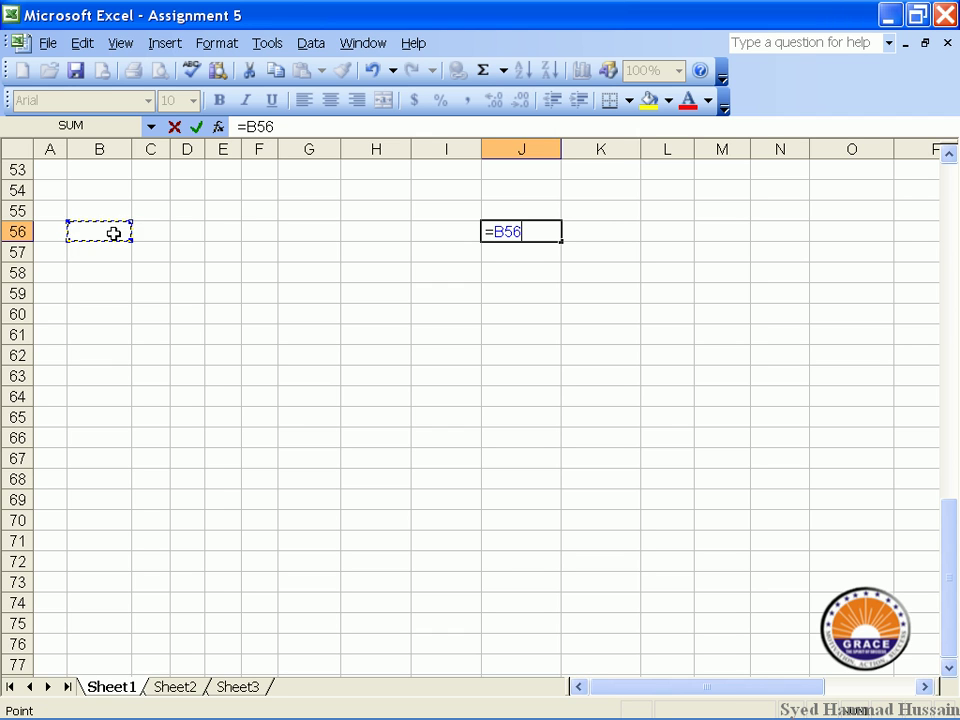
left_click(113, 232, "shift")
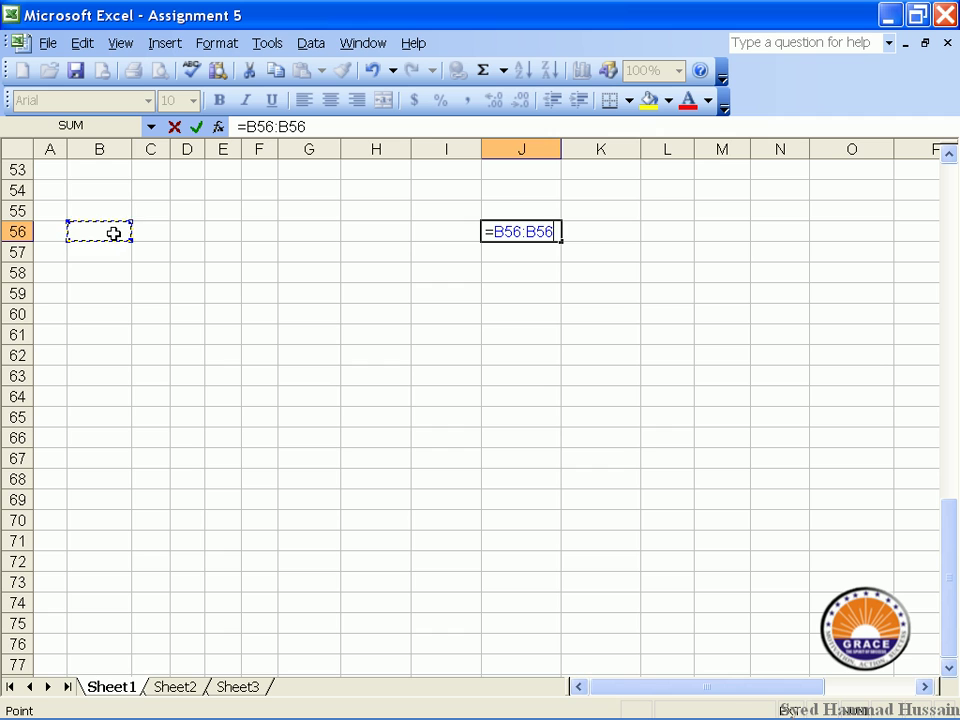
key("BackSpace")
key("BackSpace")
key("BackSpace")
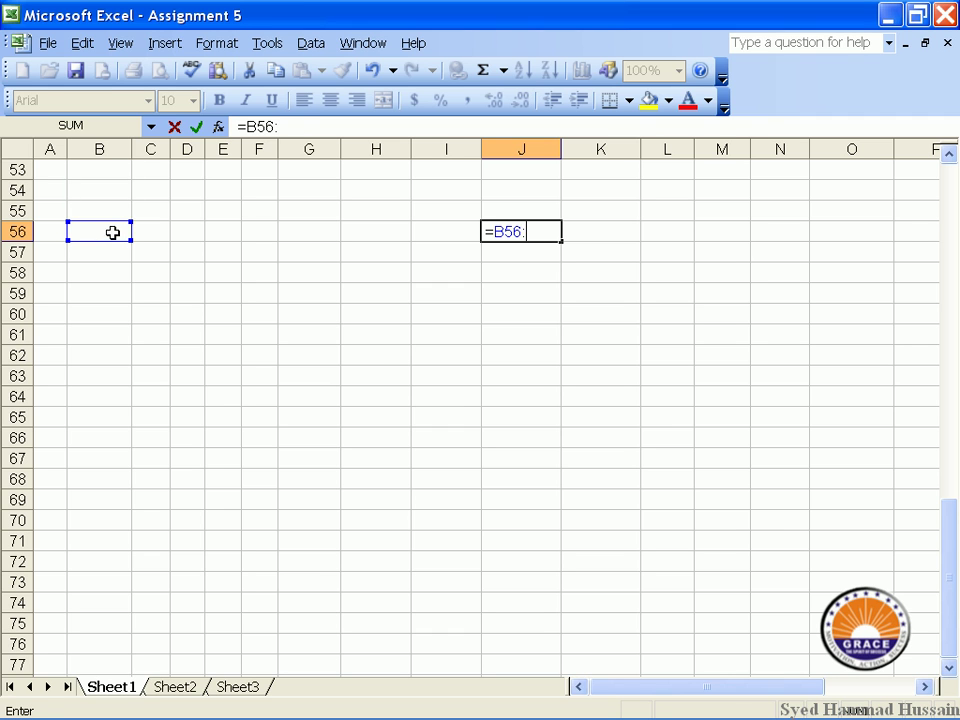
left_click(394, 229)
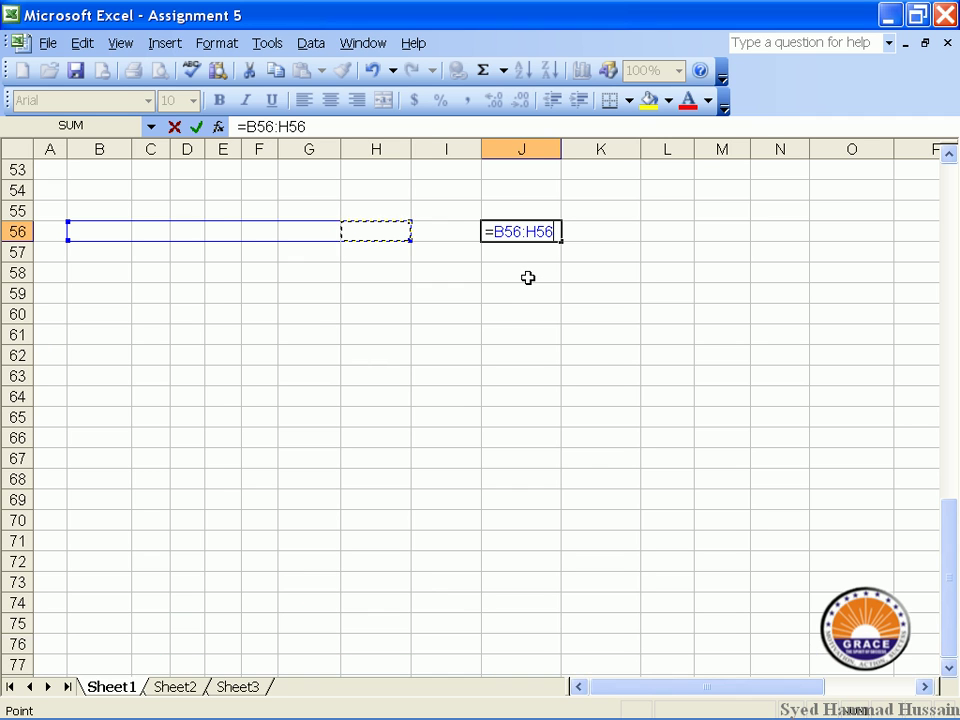
key("Escape")
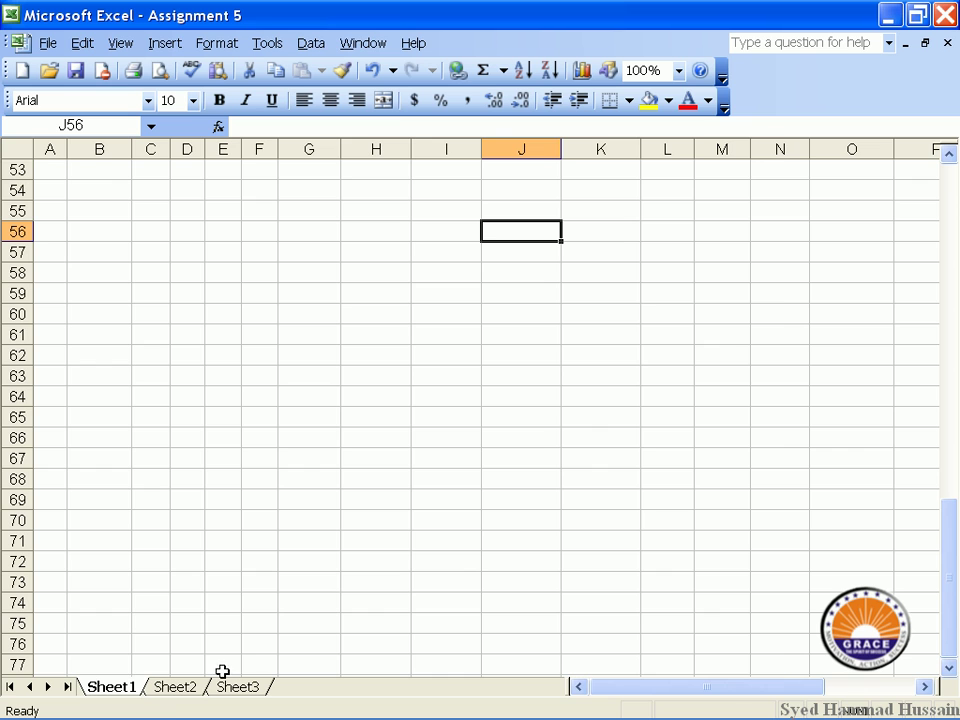
Step: On Sheet2, build the range formula =A1:F1 in cell G1 without confirming it
left_click(176, 689)
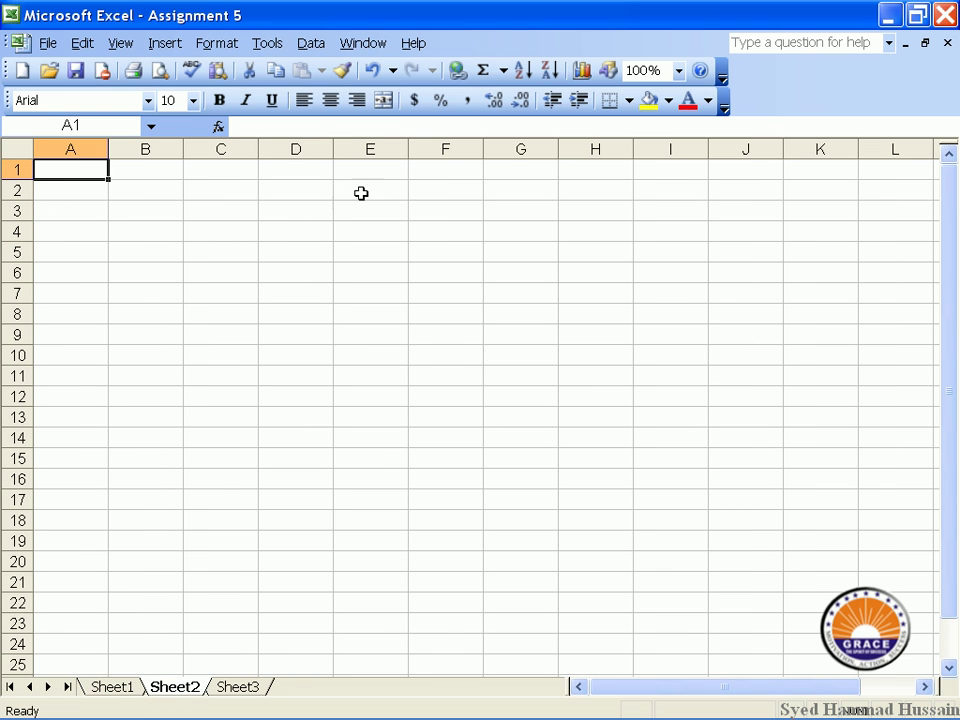
left_click(497, 173)
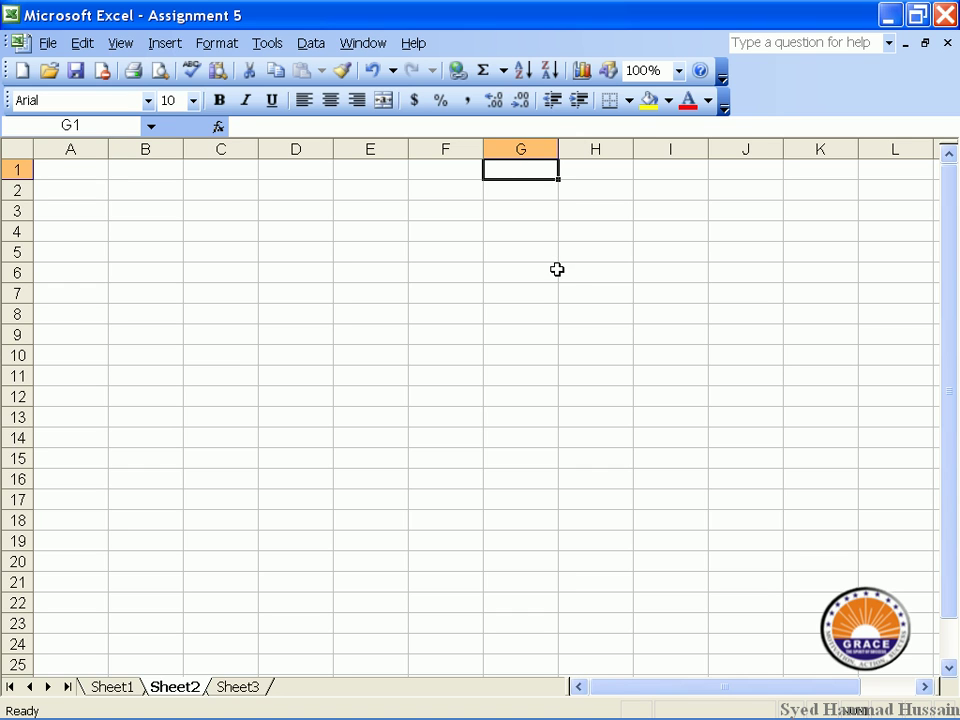
type("=")
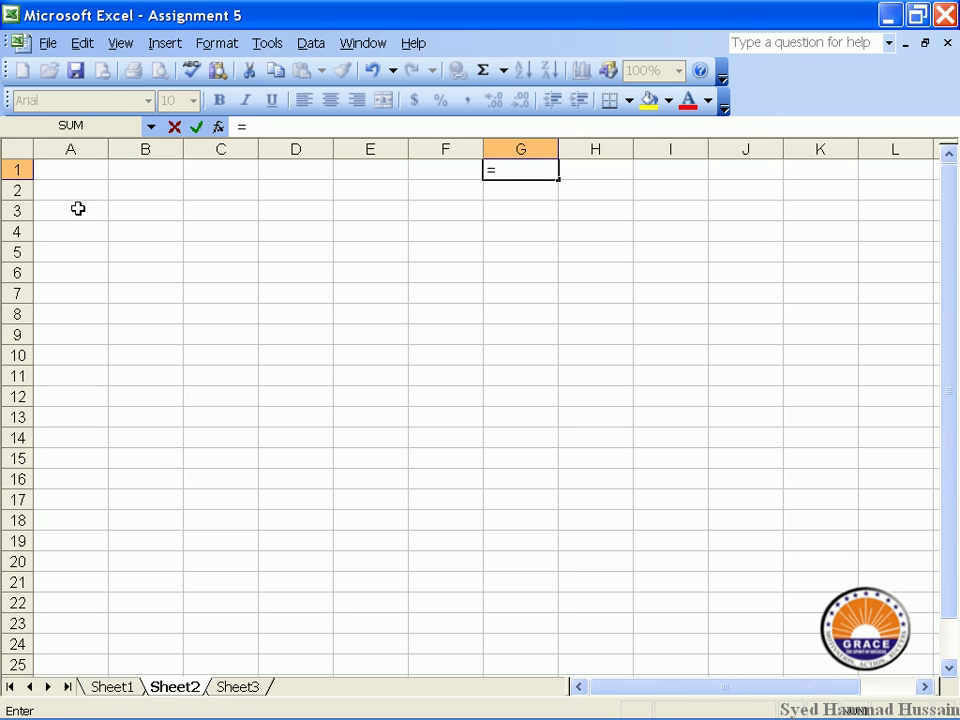
left_click(100, 171)
type(":")
left_click(101, 172)
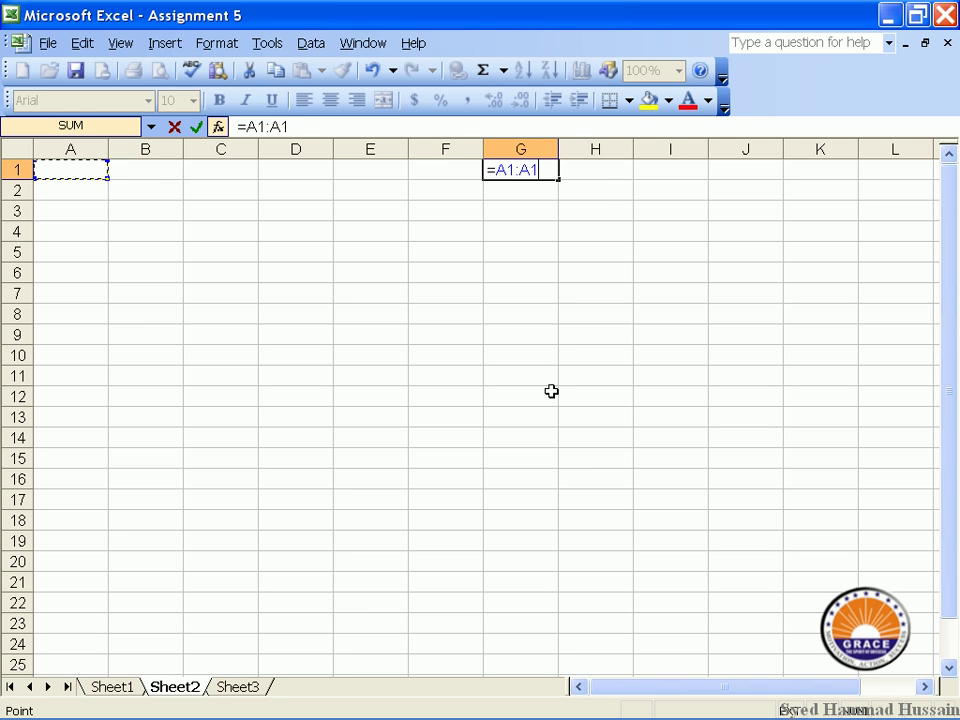
key("BackSpace")
key("BackSpace")
left_click(427, 168)
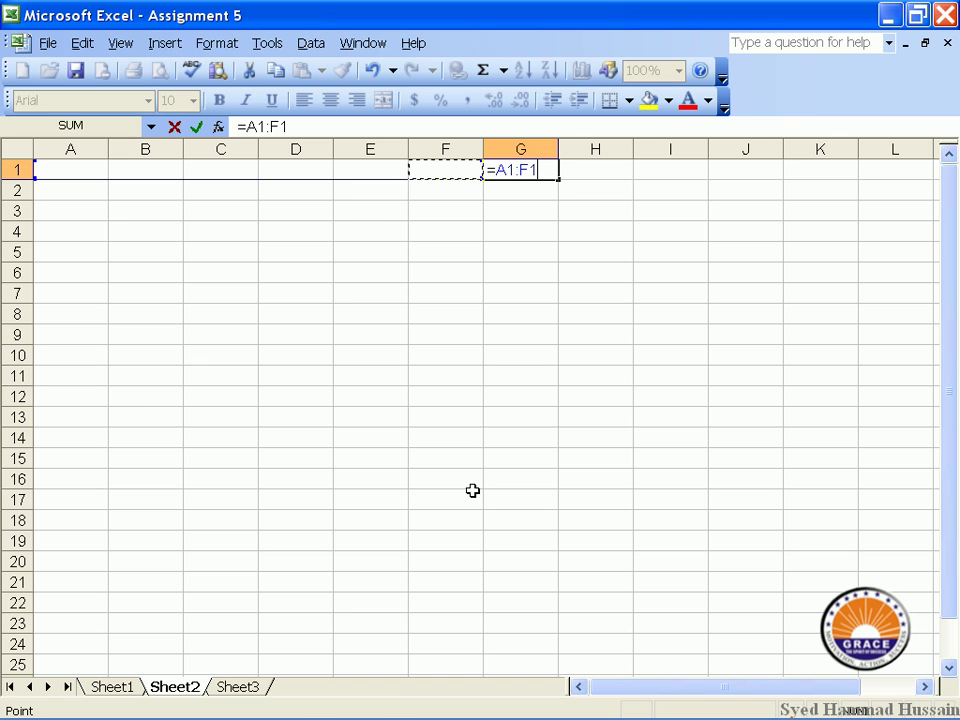
Step: Return to the Word notes and scroll to the Entering Functions in Worksheet steps
key("alt+Tab")
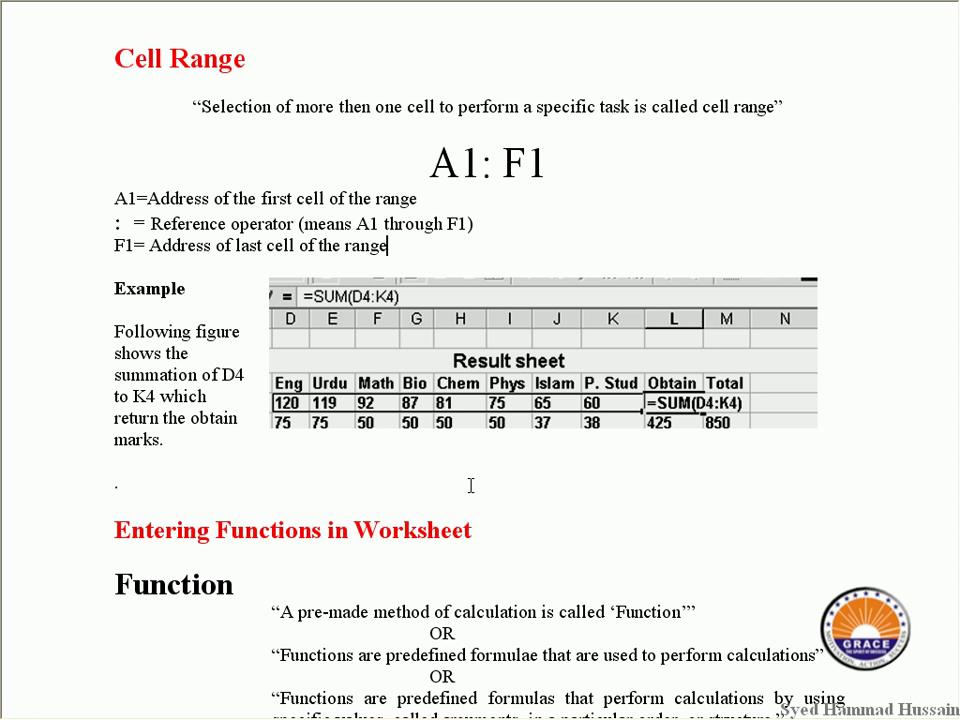
scroll(465, 470, "down", 1)
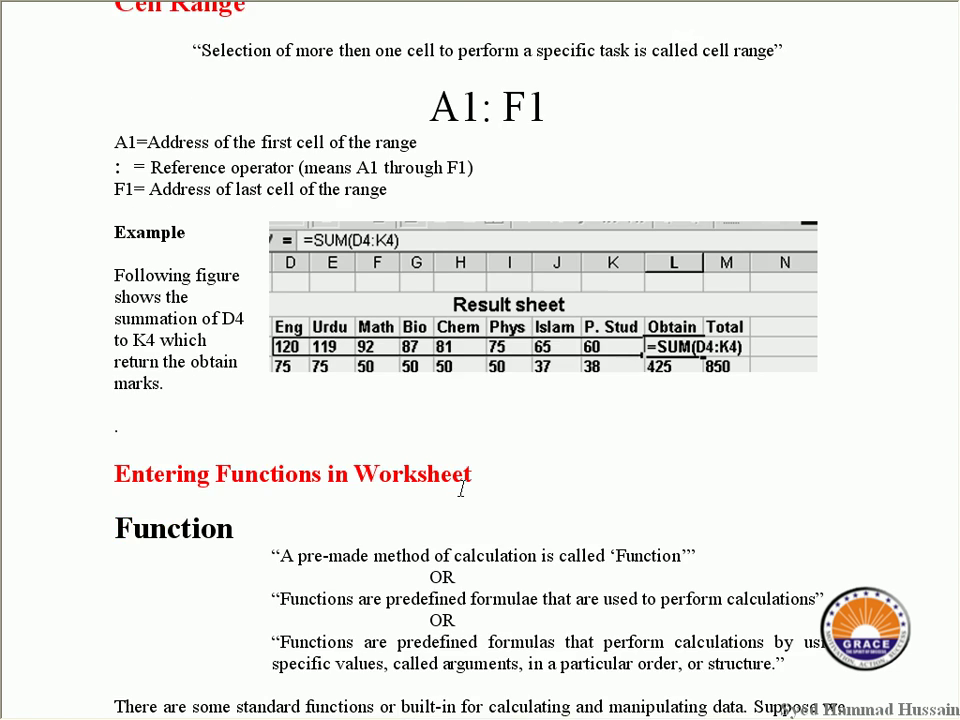
scroll(460, 486, "down", 4)
scroll(455, 486, "down", 2)
scroll(455, 486, "down", 1)
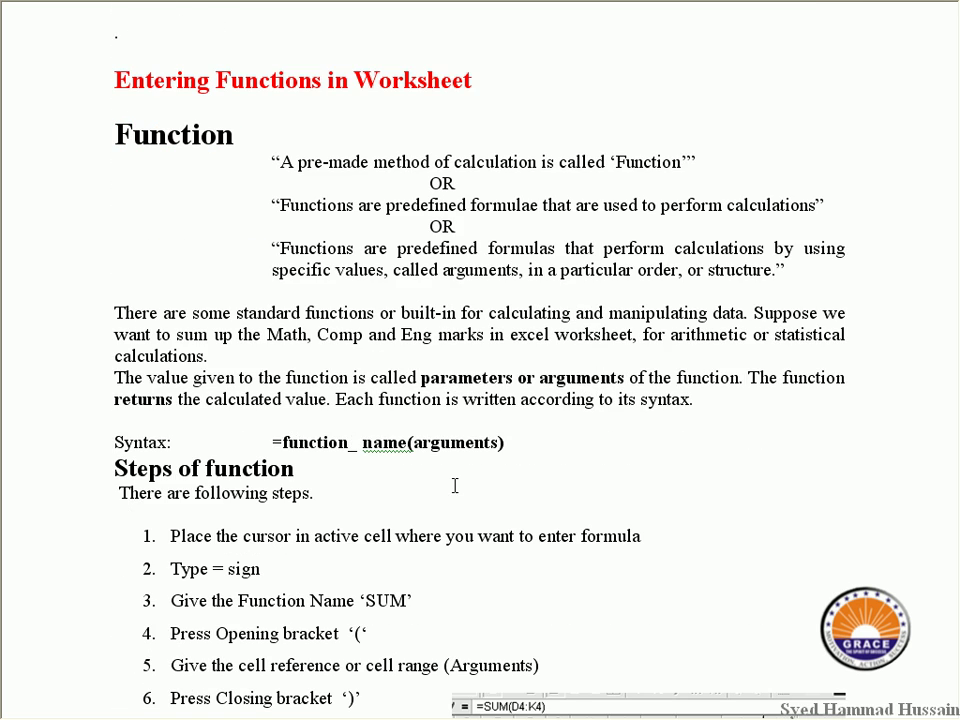
scroll(455, 486, "down", 1)
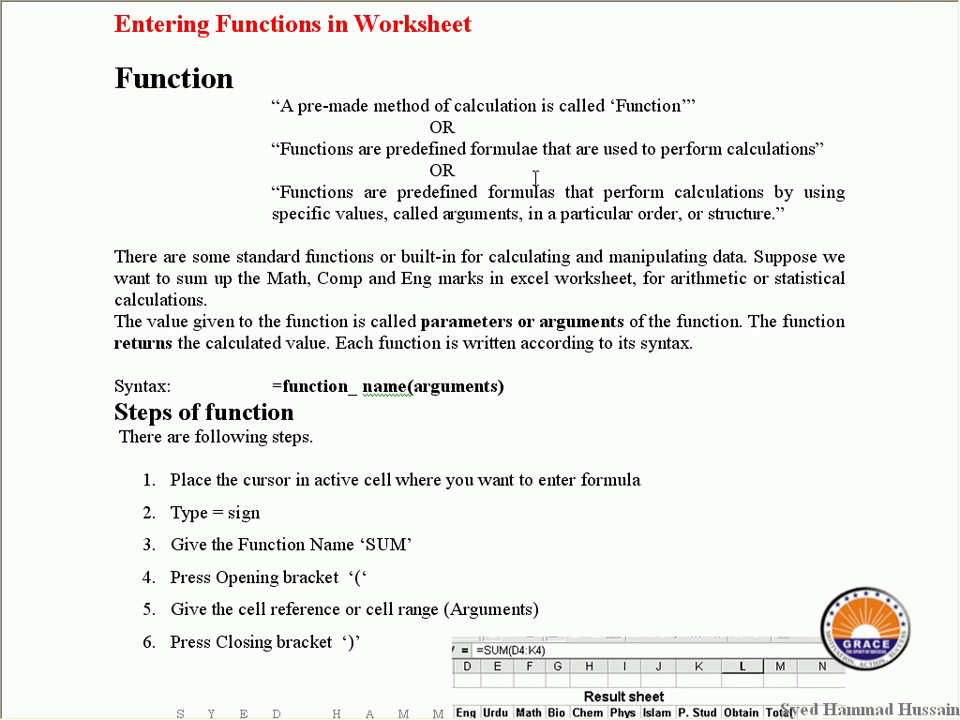
Step: Make the Syntax line's font much larger
scroll(535, 180, "down", 2)
scroll(497, 234, "down", 1)
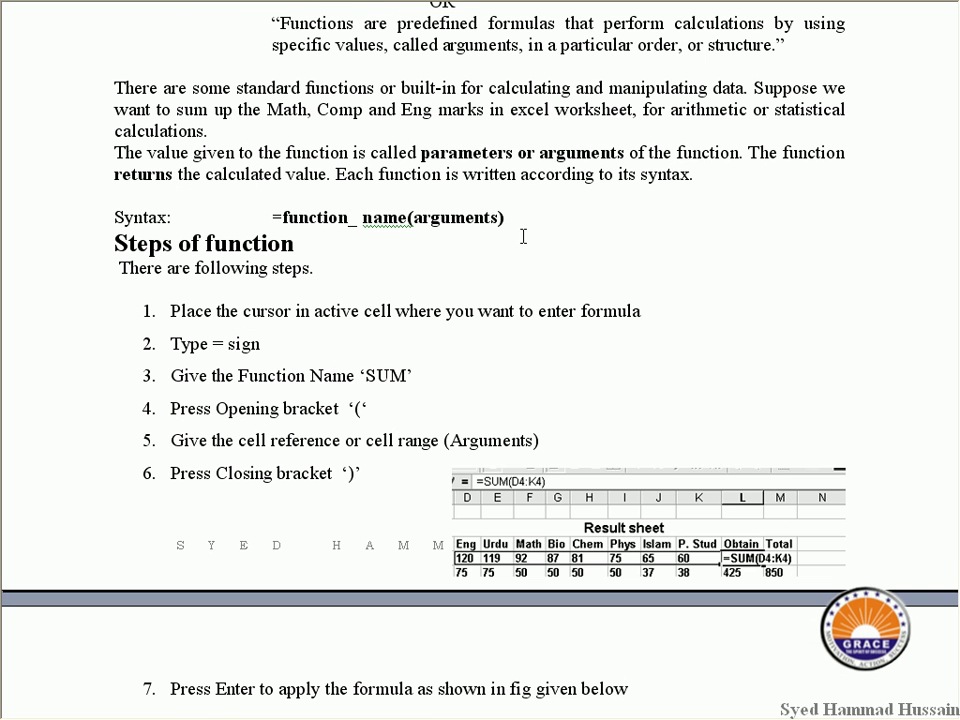
left_click_drag(508, 217, 107, 215)
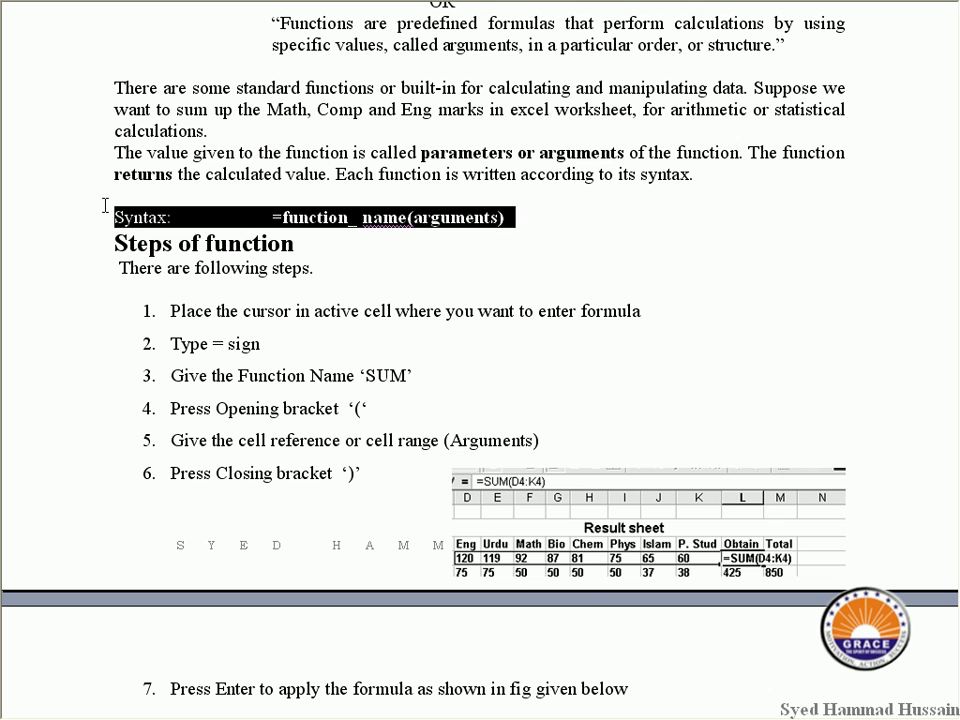
key("ctrl+shift+less")
key("ctrl+shift+less")
key("ctrl+z")
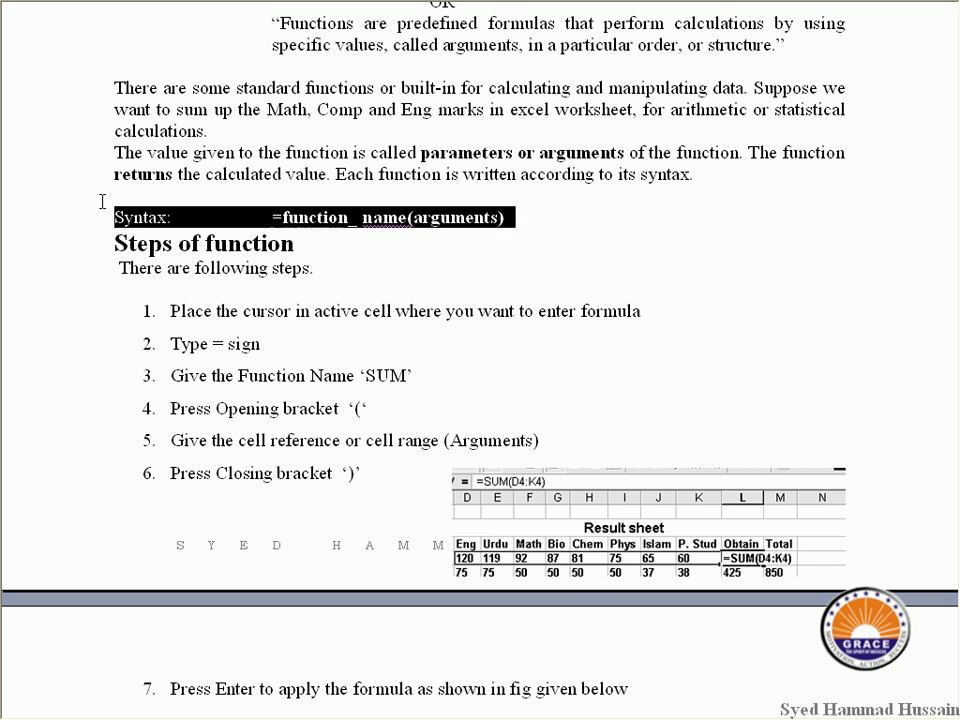
key("ctrl+shift+greater")
key("ctrl+shift+greater")
key("ctrl+shift+greater")
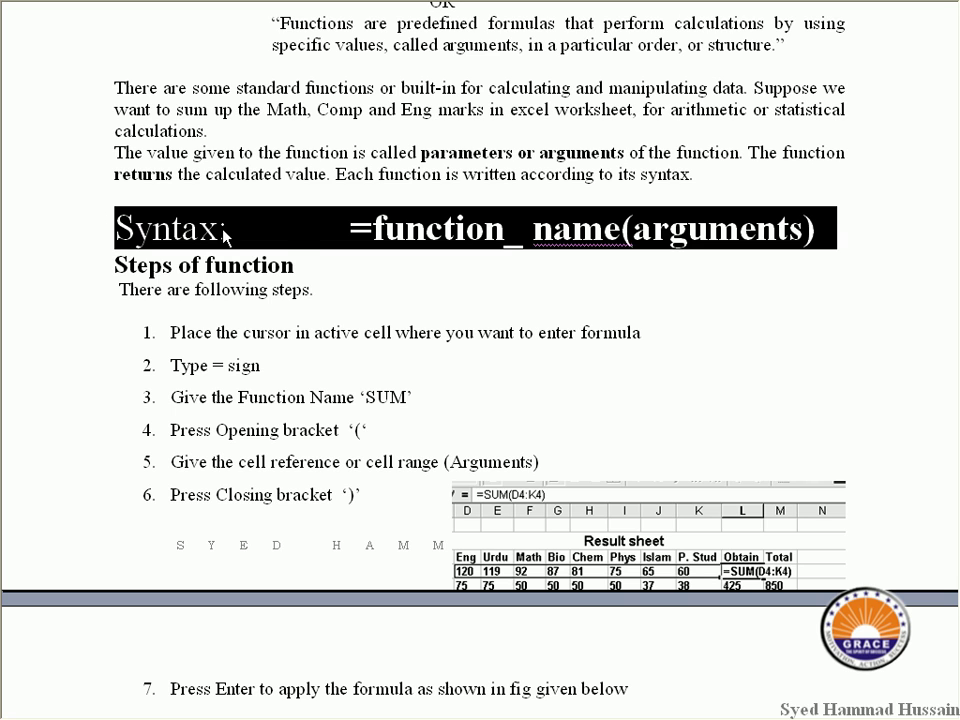
left_click(513, 290)
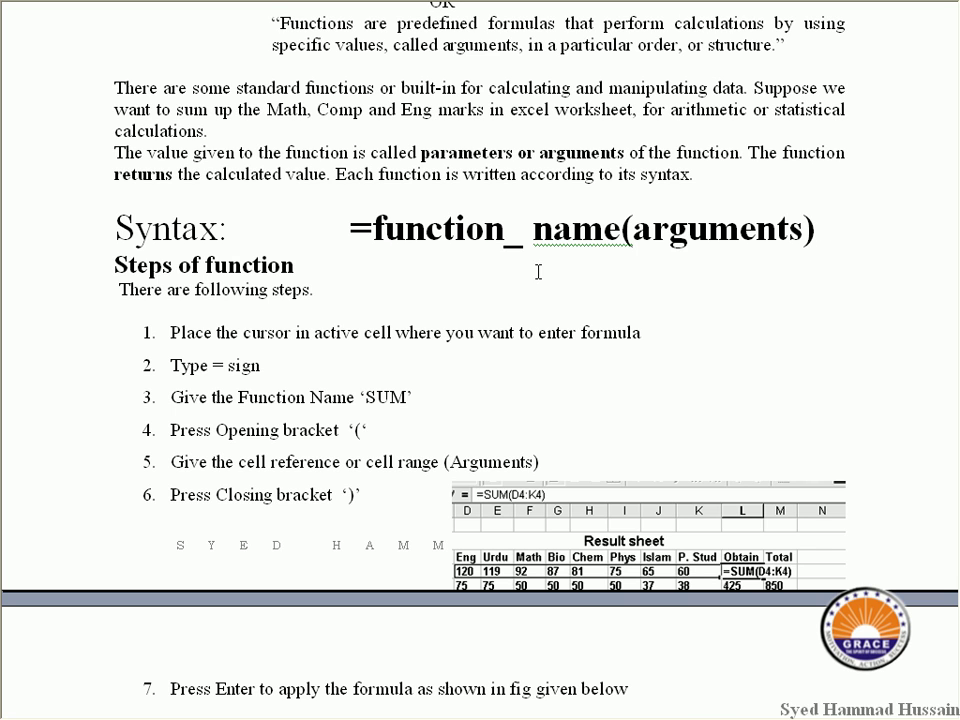
Step: Add an empty step 7 after step 6 in the function steps list
left_click(605, 230)
scroll(314, 342, "down", 1)
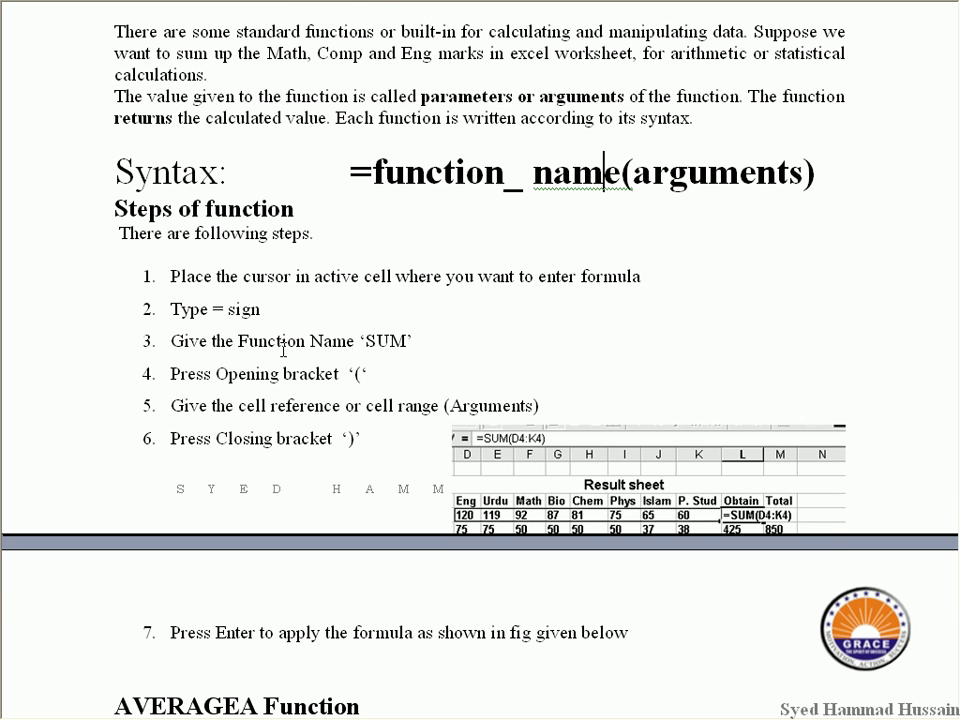
scroll(289, 341, "up", 1)
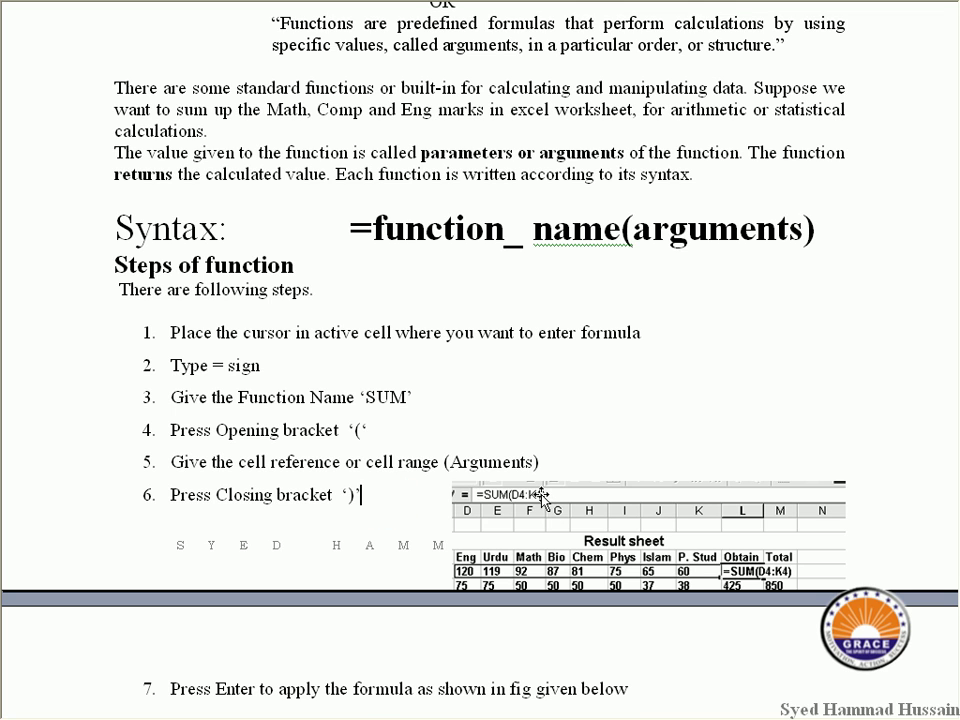
key("Return")
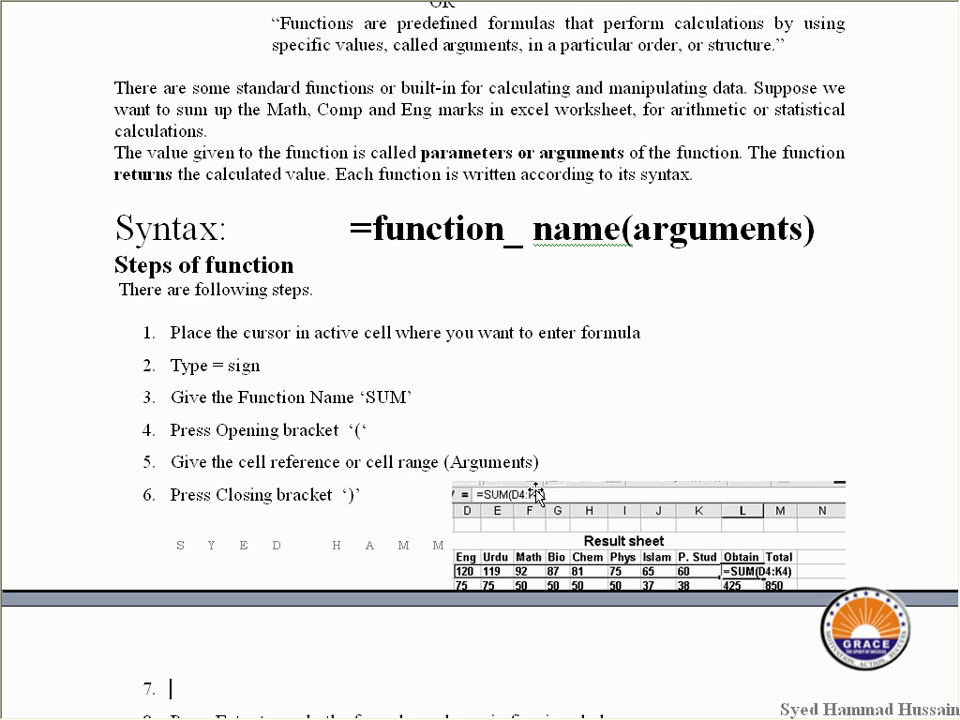
left_click(500, 493)
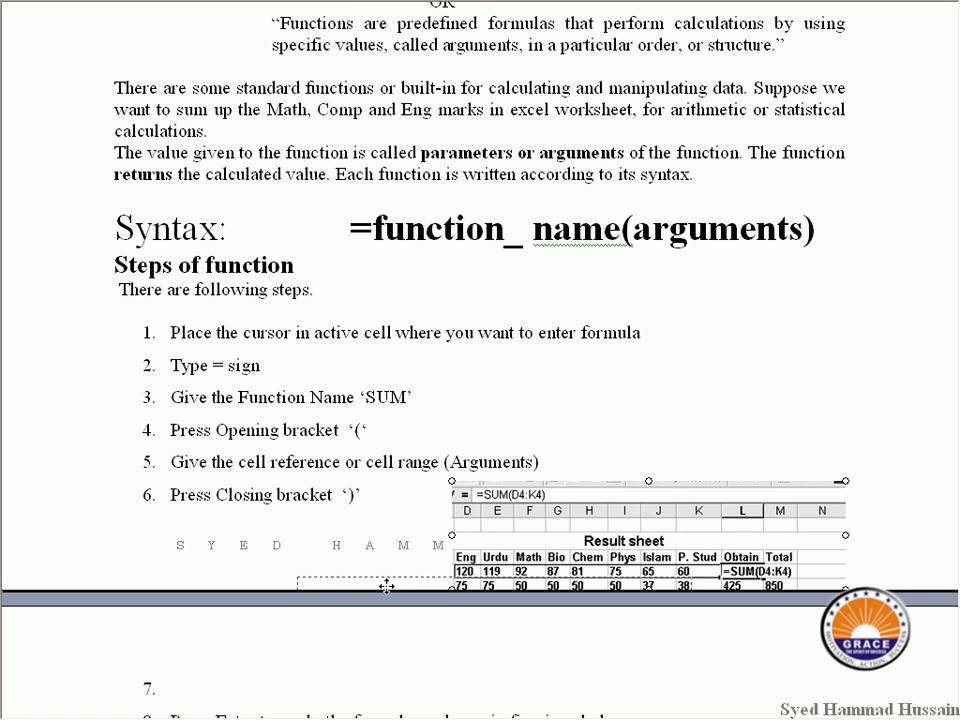
Step: Move the Result sheet picture below the page break, above the empty step 7
scroll(300, 600, "down", 1)
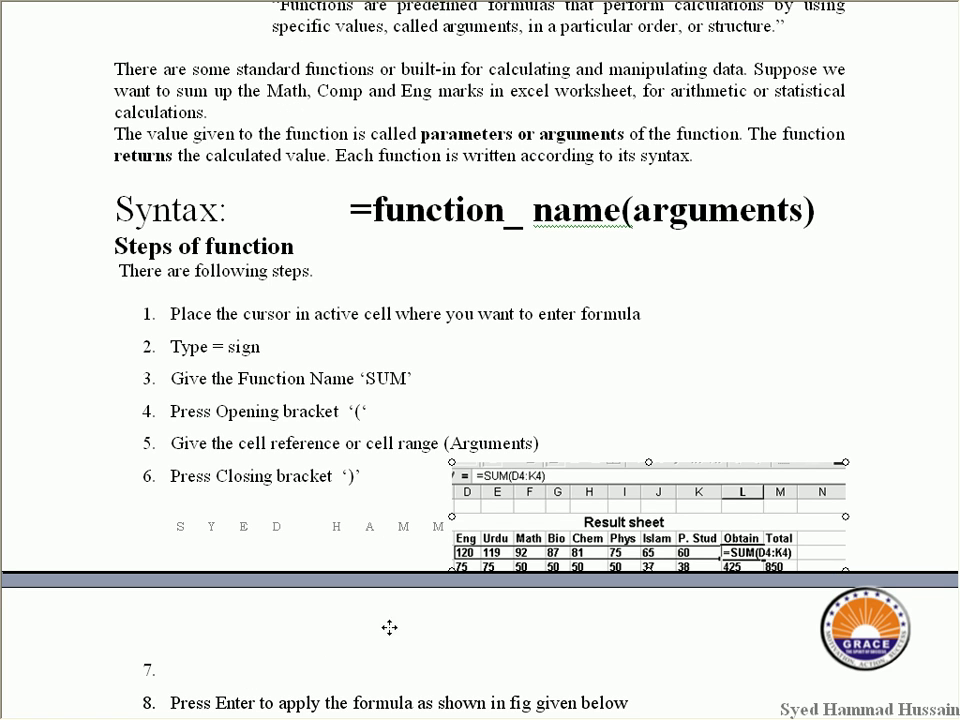
key("Delete")
key("ctrl+v")
scroll(380, 600, "down", 3)
scroll(400, 590, "down", 3)
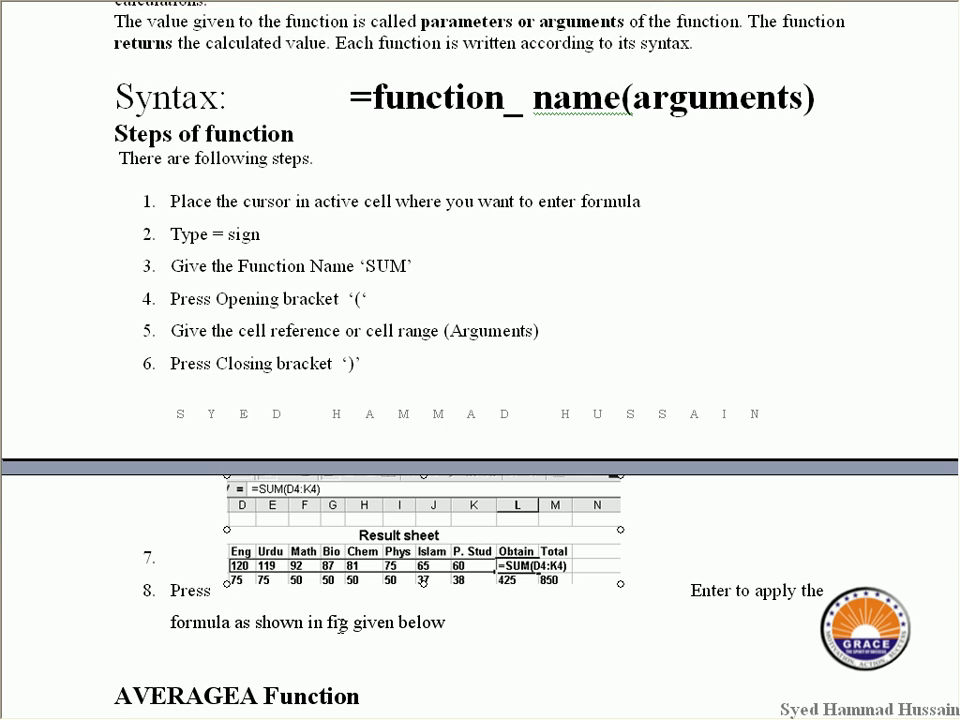
left_click(366, 365)
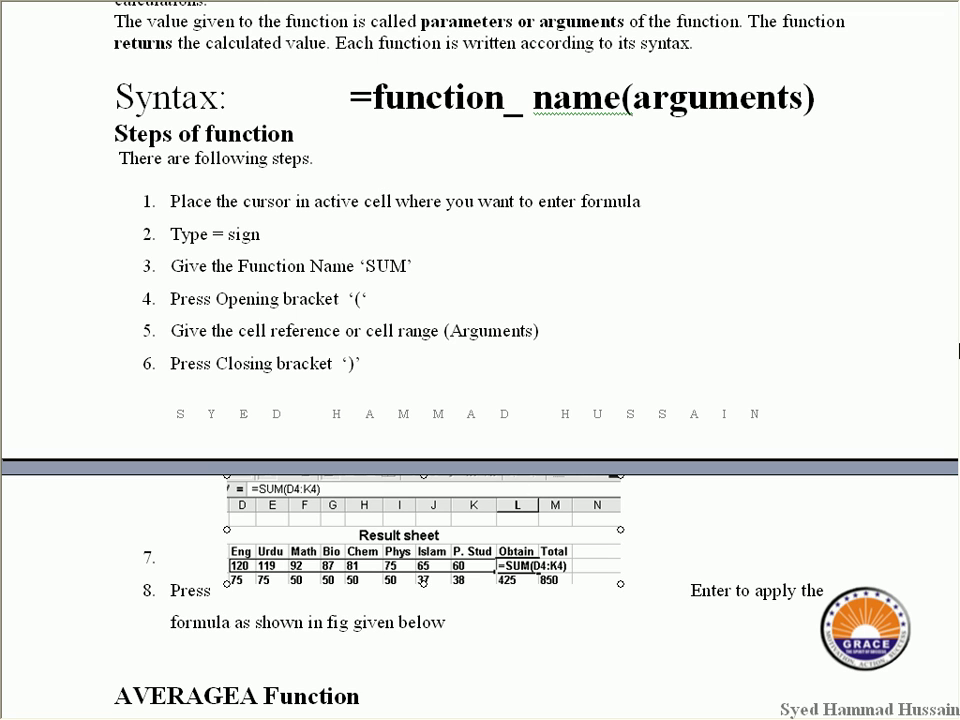
key("Return")
key("Return")
key("Return")
key("Return")
key("Return")
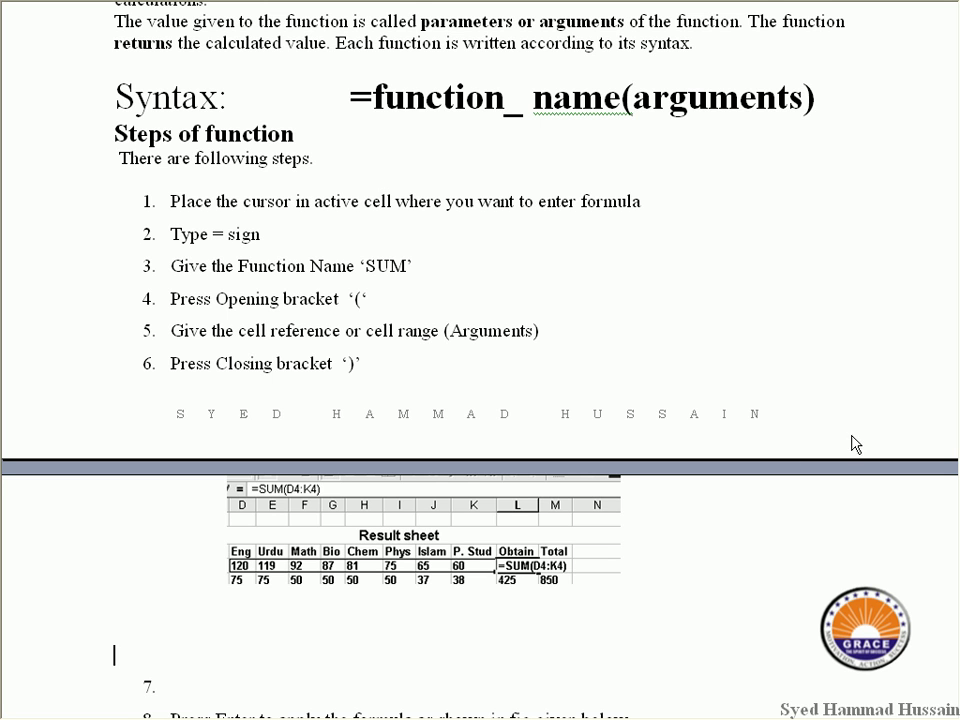
left_click(406, 593)
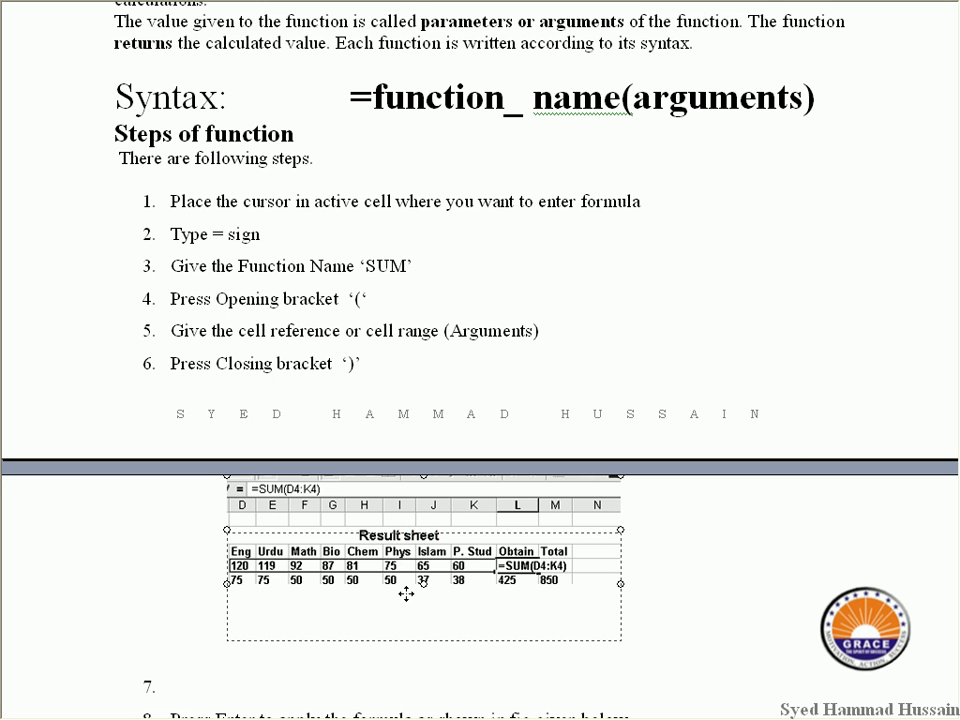
left_click_drag(406, 593, 408, 600)
scroll(406, 600, "down", 3)
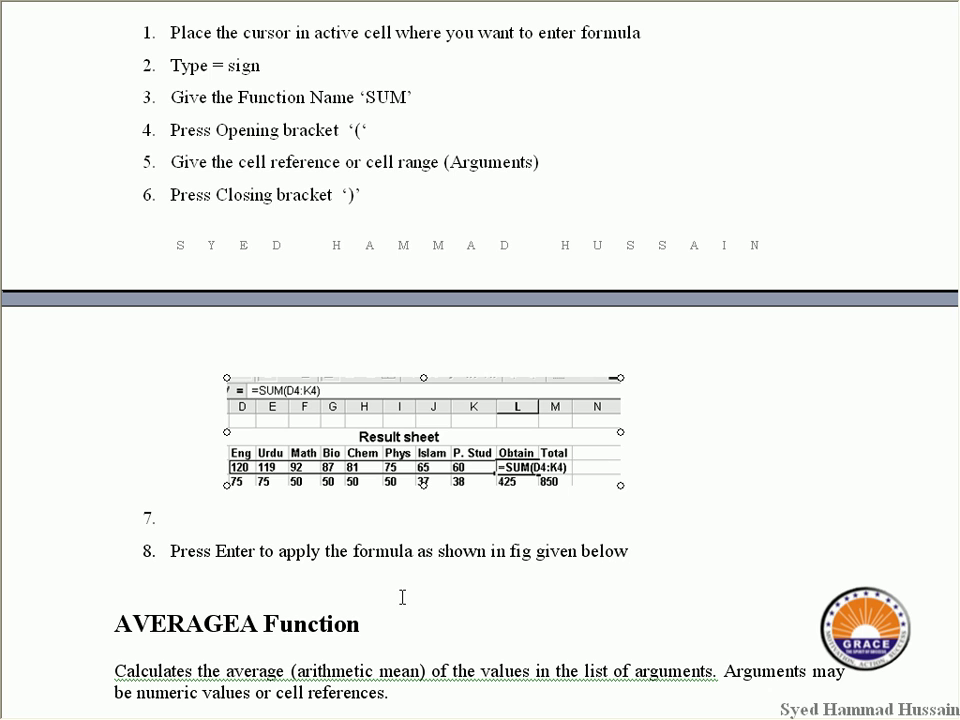
Step: Delete the blank list step so Press Enter is numbered 7 again
left_click(286, 522)
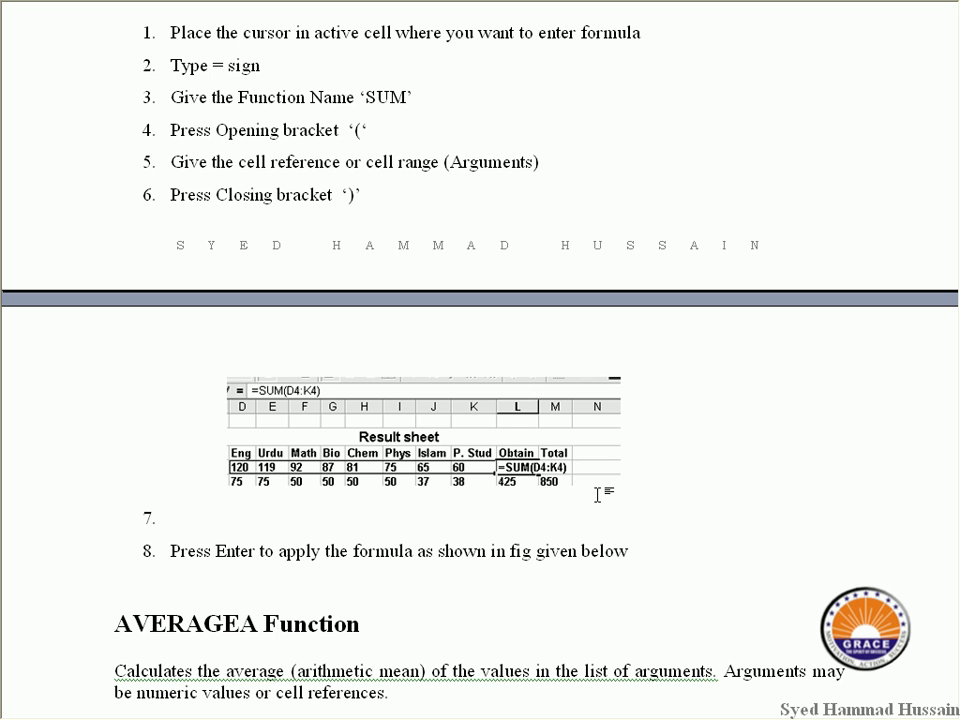
key("BackSpace")
scroll(590, 485, "down", 4)
scroll(583, 480, "down", 2)
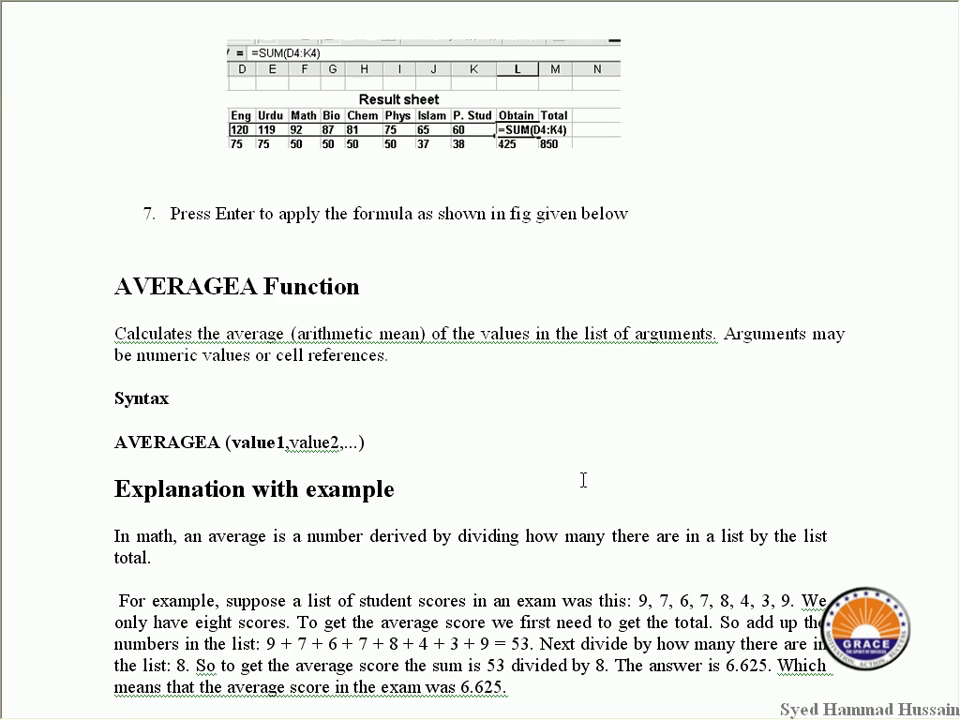
scroll(583, 480, "down", 1)
scroll(583, 480, "down", 1)
scroll(583, 480, "down", 1)
scroll(583, 480, "down", 1)
scroll(583, 480, "down", 1)
scroll(583, 480, "up", 1)
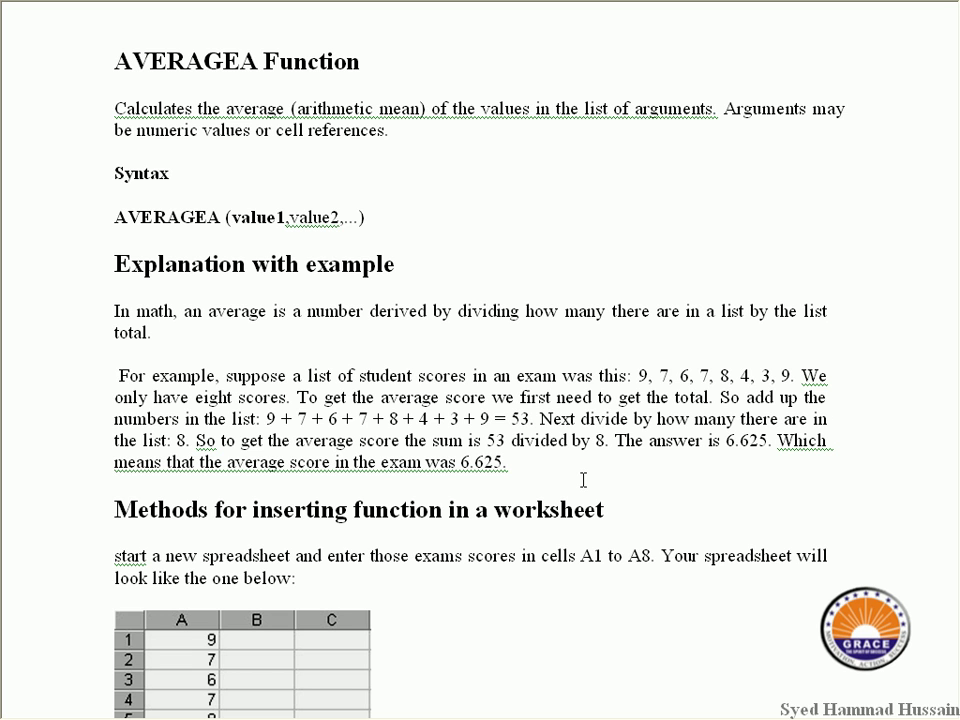
Step: In Excel, clear the unfinished =A1:F1 entry from cell G1 on Sheet2
key("alt+Tab")
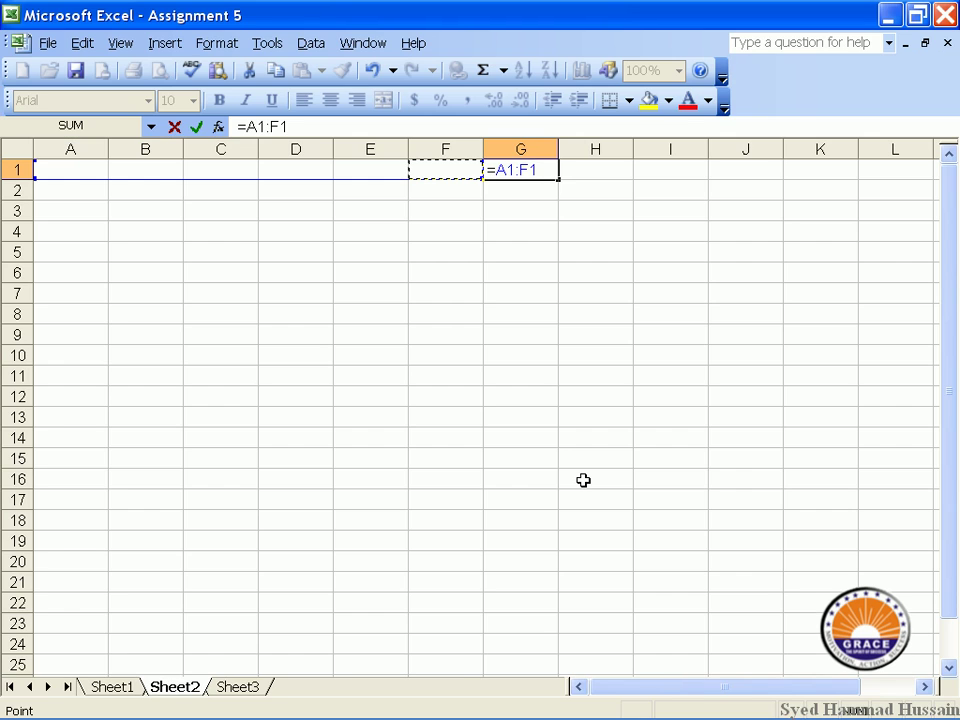
key("BackSpace")
key("BackSpace")
key("BackSpace")
key("BackSpace")
key("BackSpace")
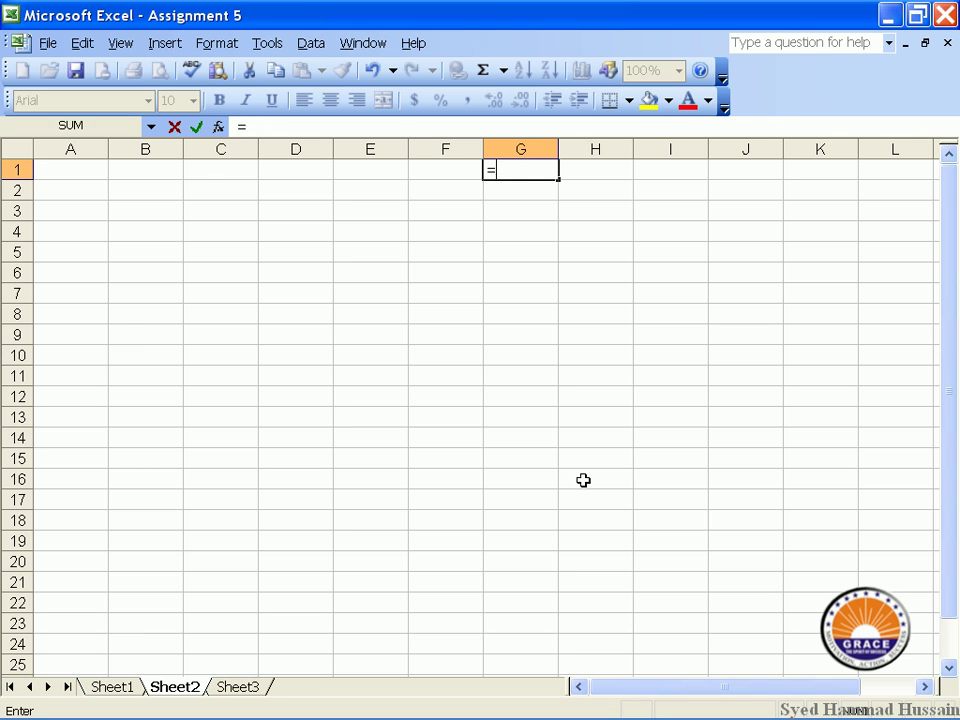
key("BackSpace")
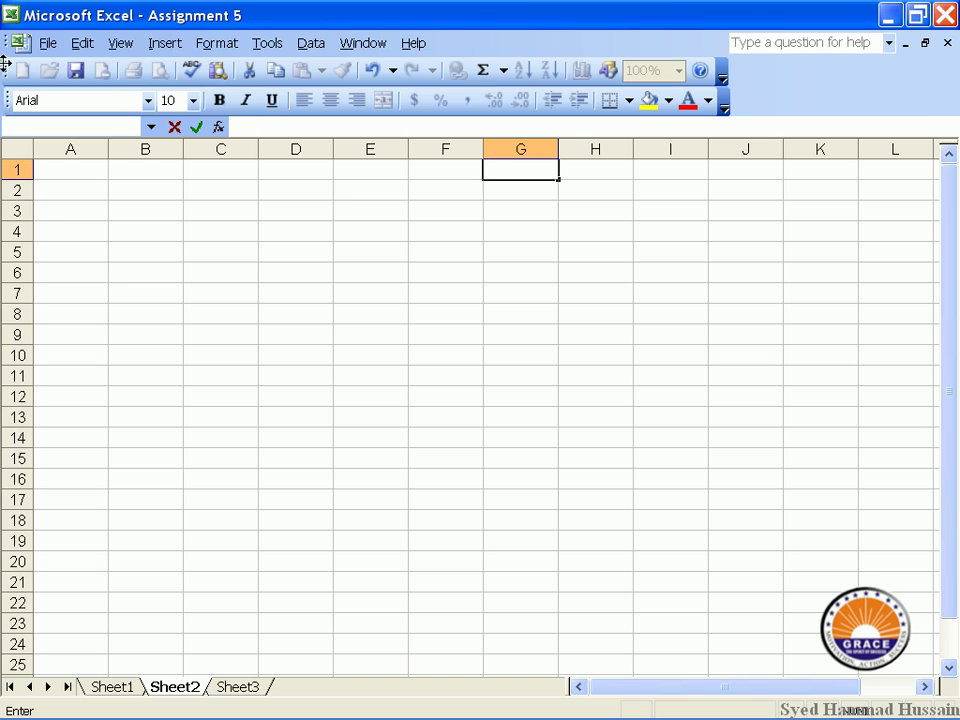
Step: Browse the File menu and try minimizing and restoring the workbook window
left_click(42, 44)
left_click(776, 478)
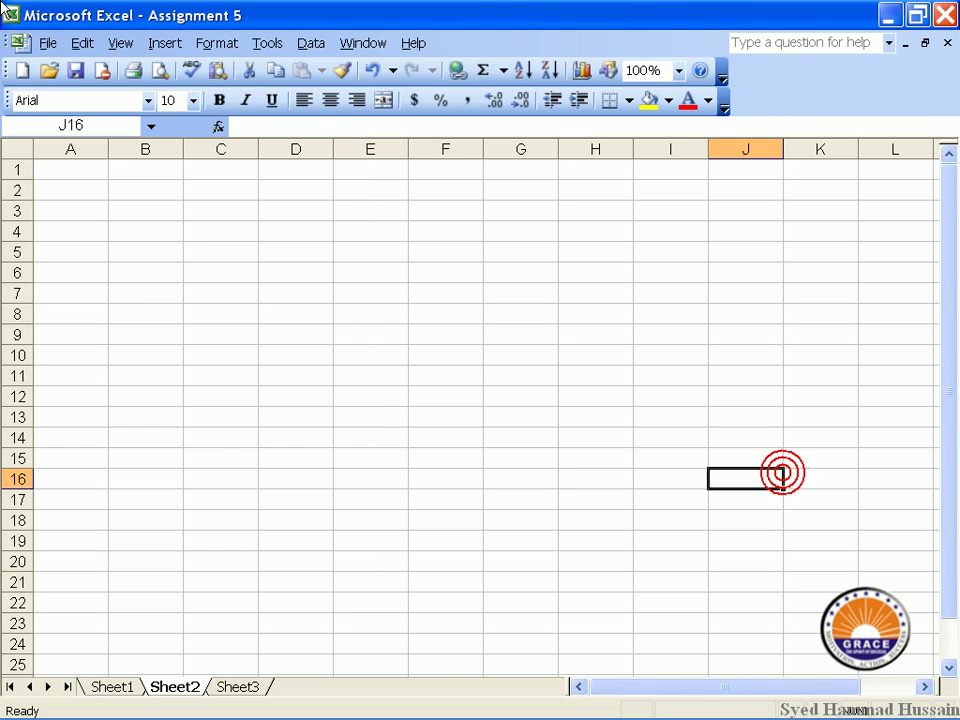
left_click(48, 44)
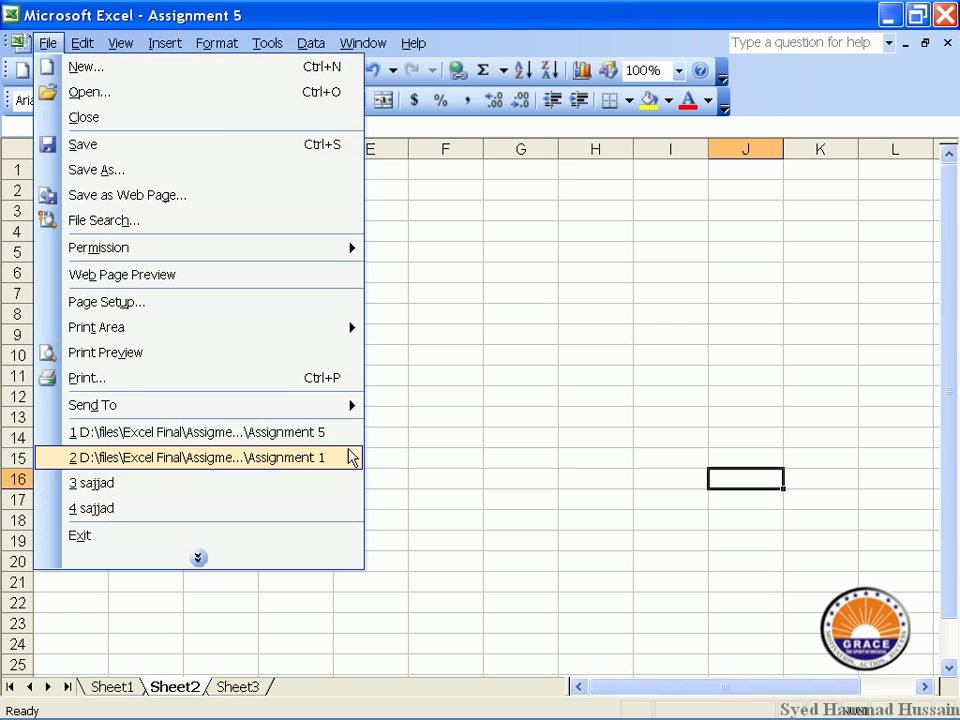
left_click(340, 432)
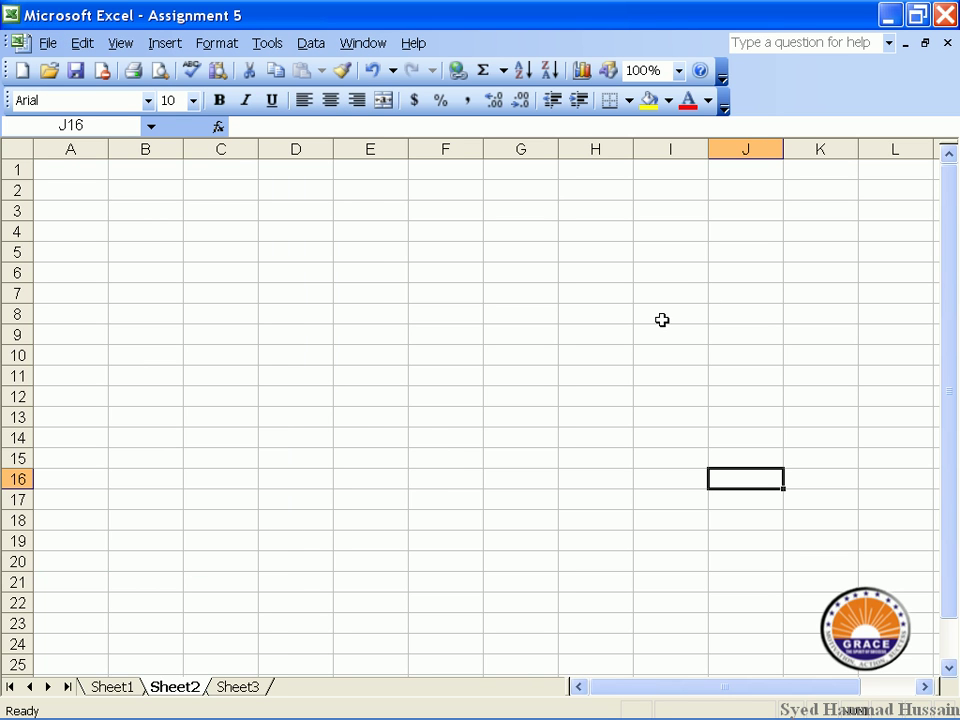
left_click(924, 42)
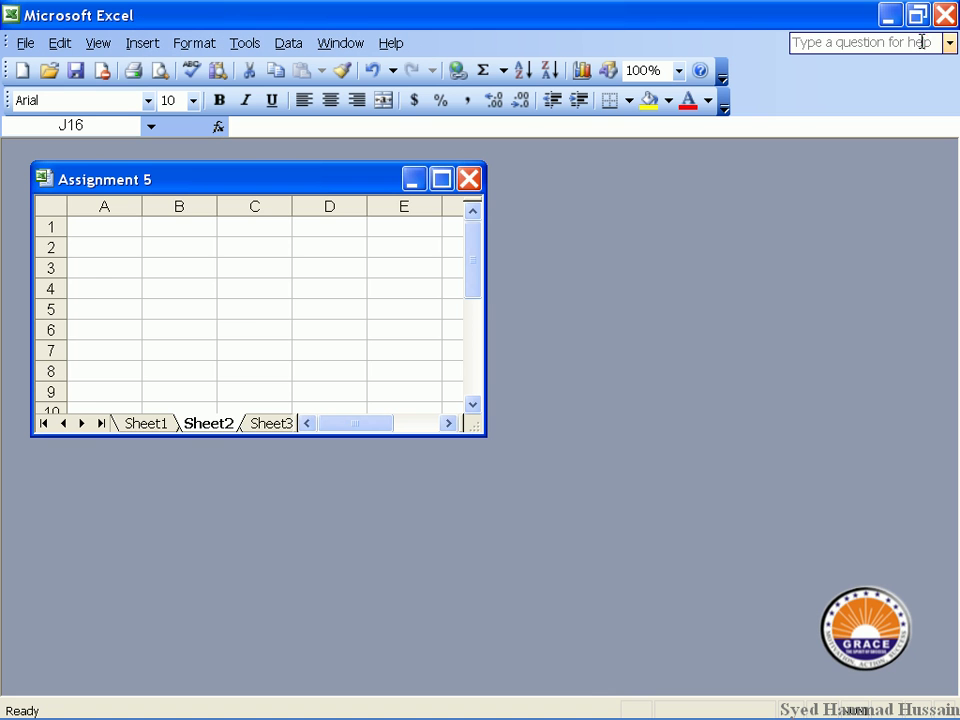
left_click(441, 180)
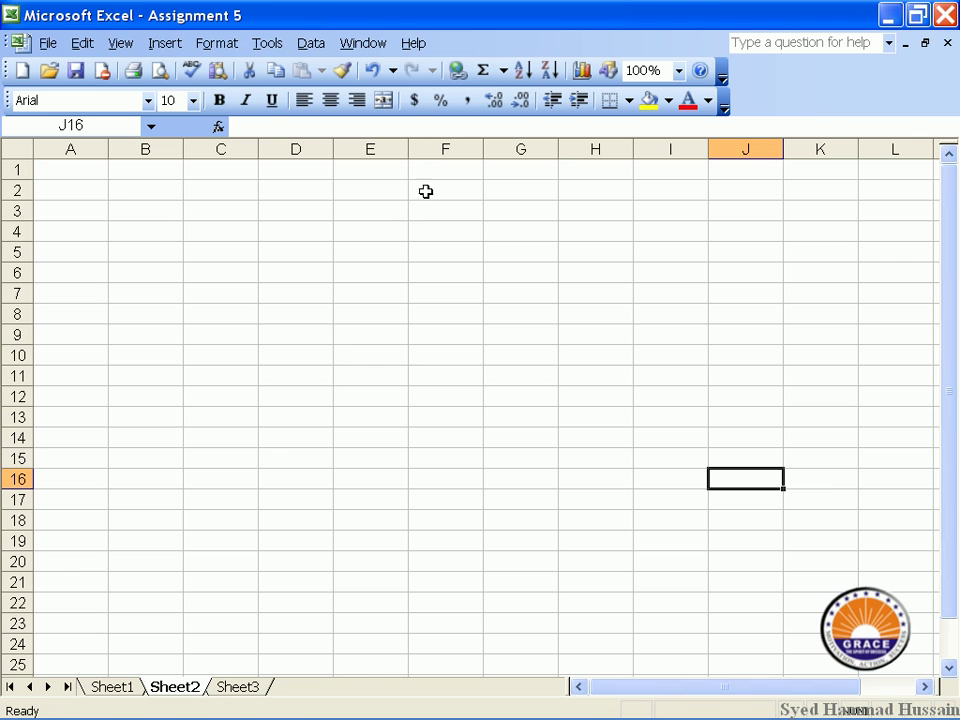
left_click(904, 43)
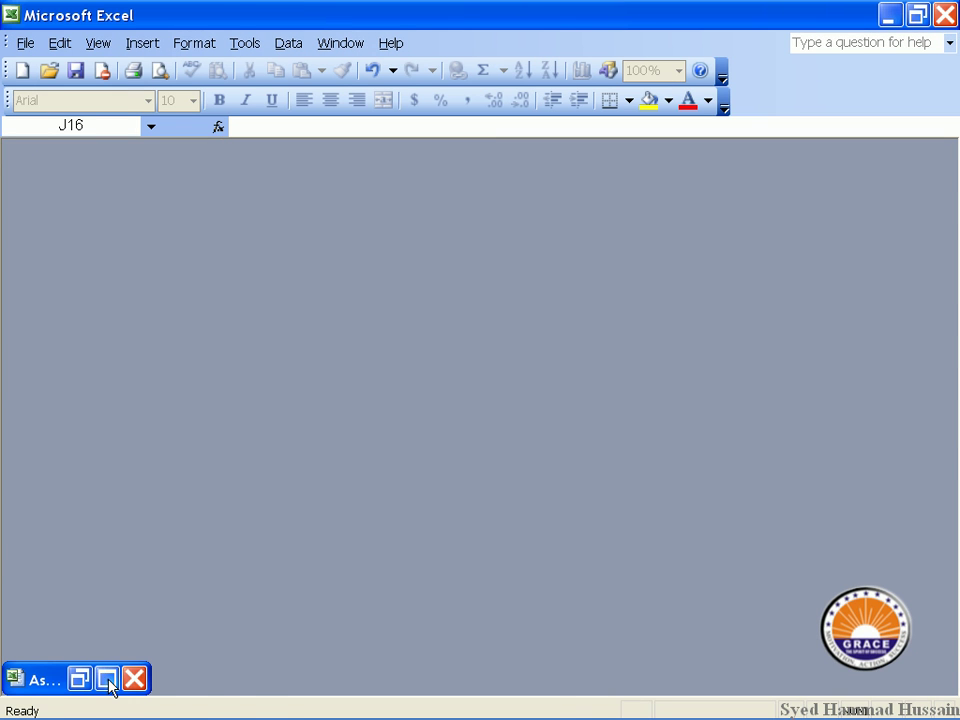
left_click(107, 679)
left_click(47, 43)
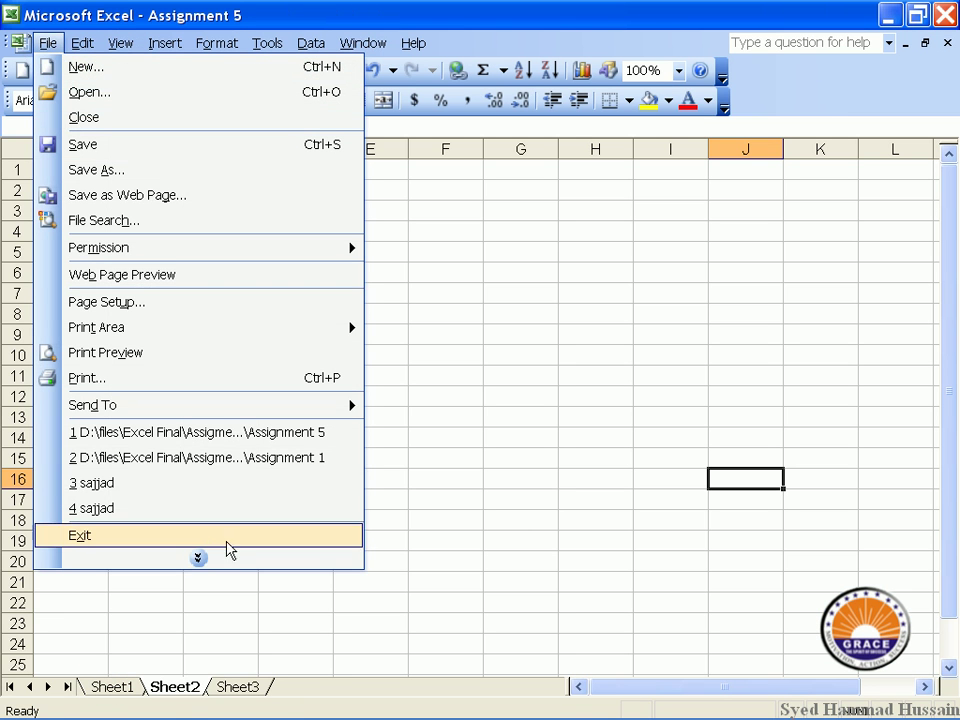
left_click(320, 433)
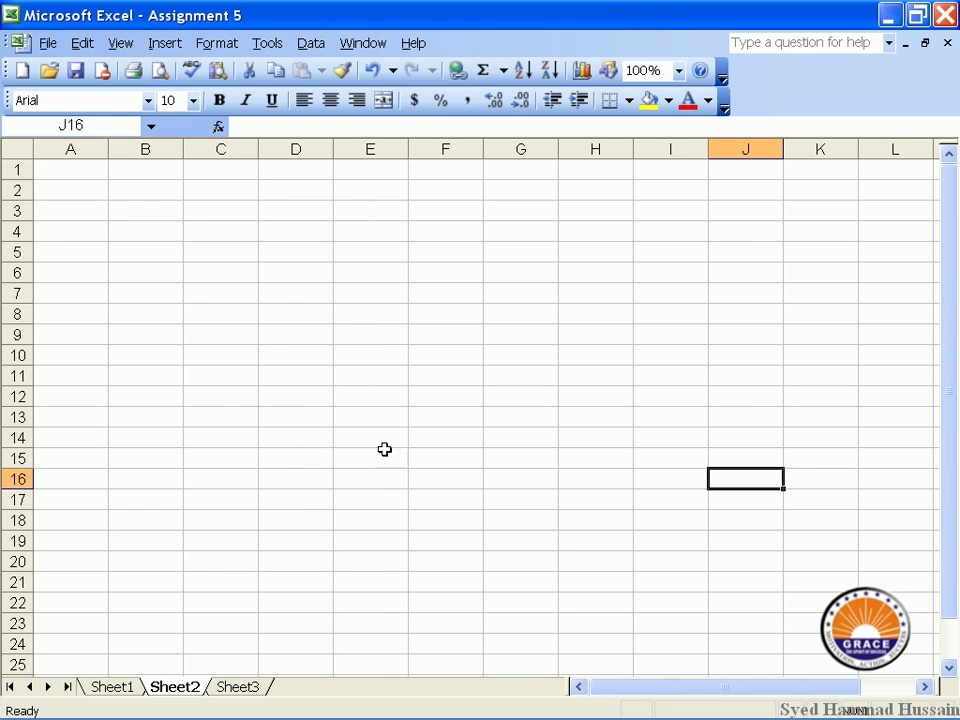
left_click_drag(386, 455, 386, 440)
Step: On Sheet1, clear J22:K31 and L22:L31, the Marks Obtained, Average and %-age values
left_click(112, 687)
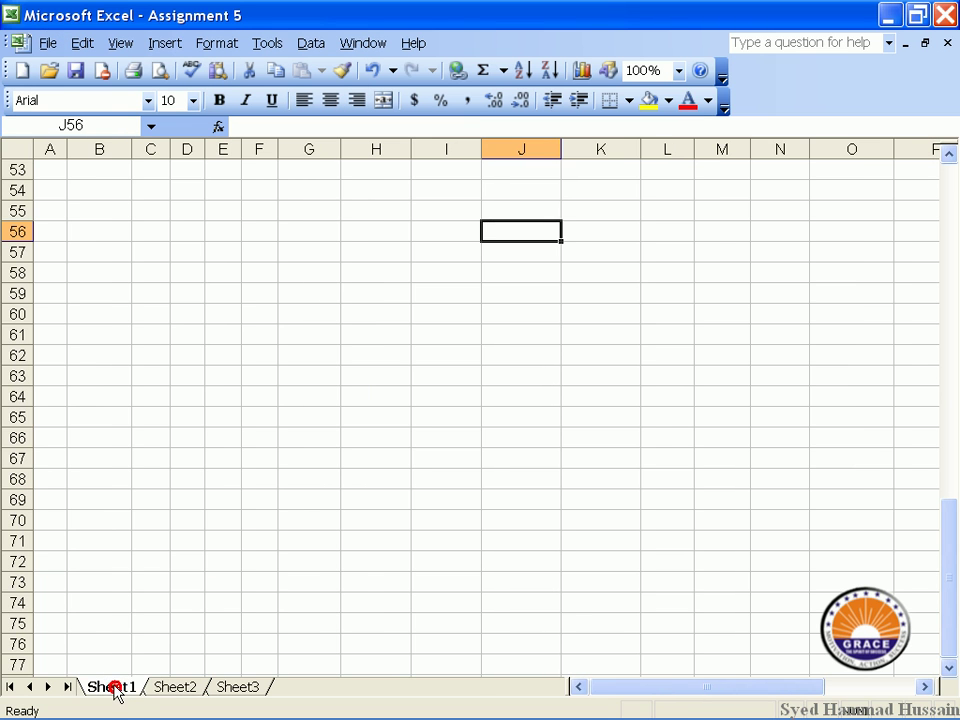
scroll(393, 321, "up", 1)
scroll(393, 321, "up", 5)
scroll(375, 372, "up", 4)
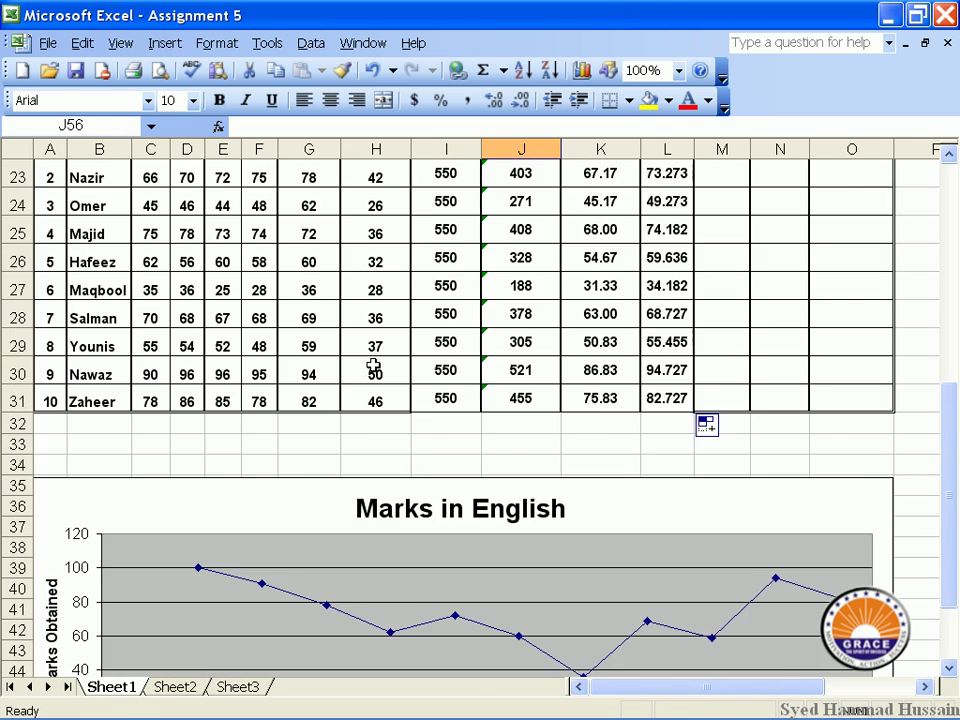
scroll(373, 363, "up", 2)
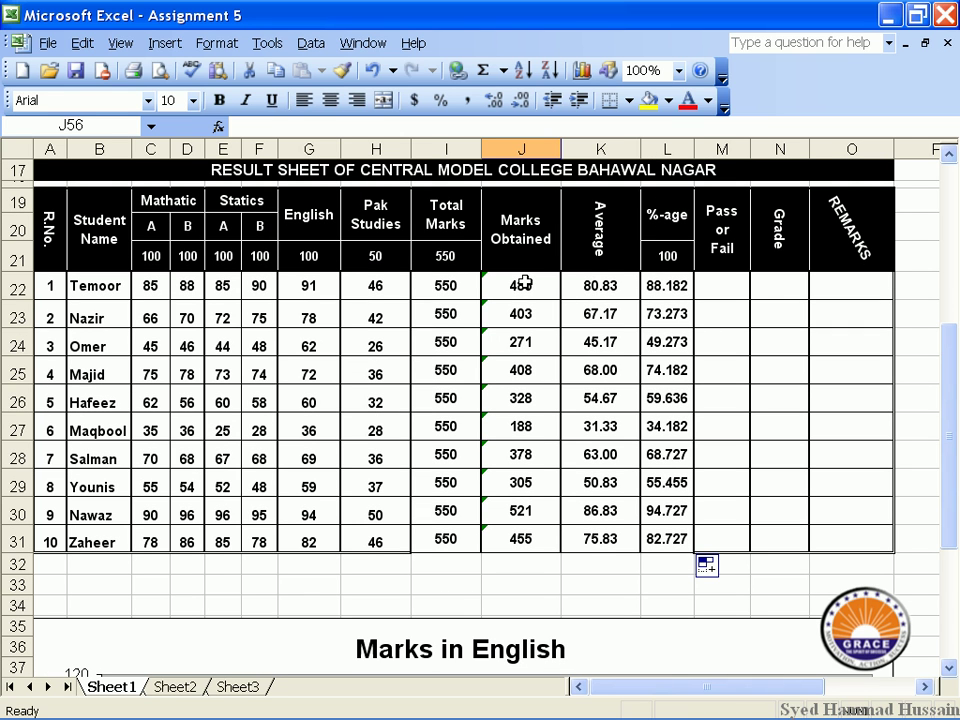
scroll(521, 310, "up", 1)
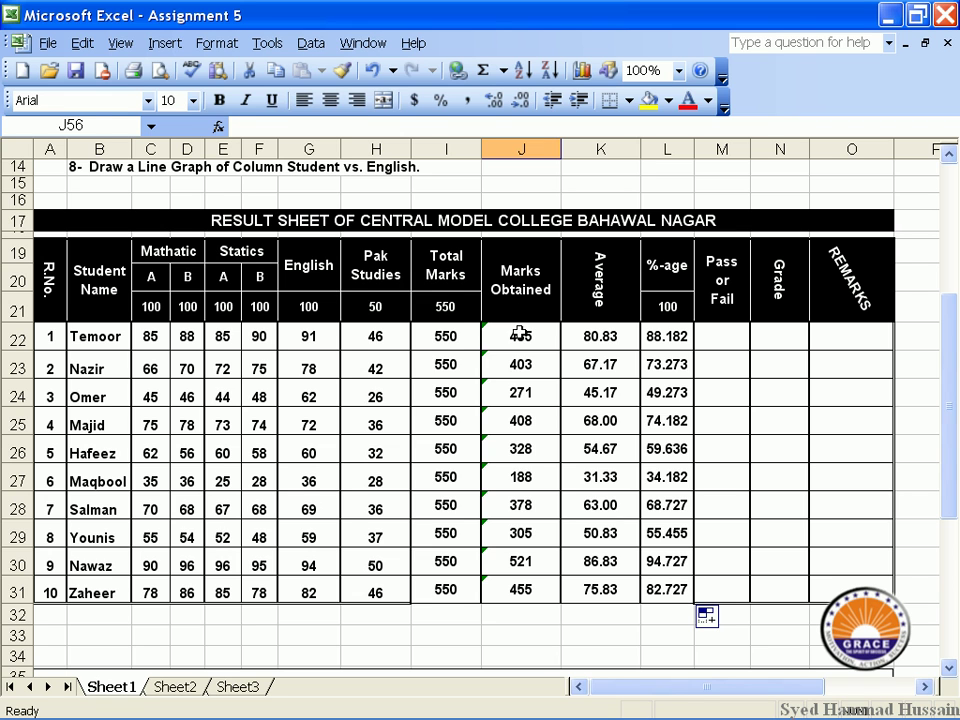
left_click_drag(505, 336, 596, 589)
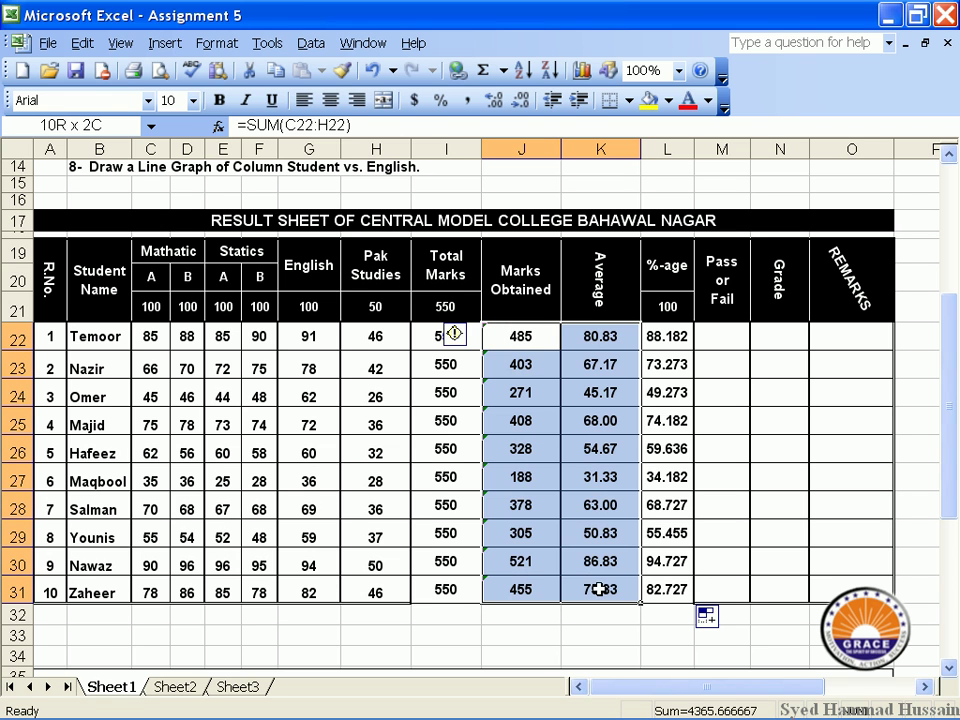
key("Delete")
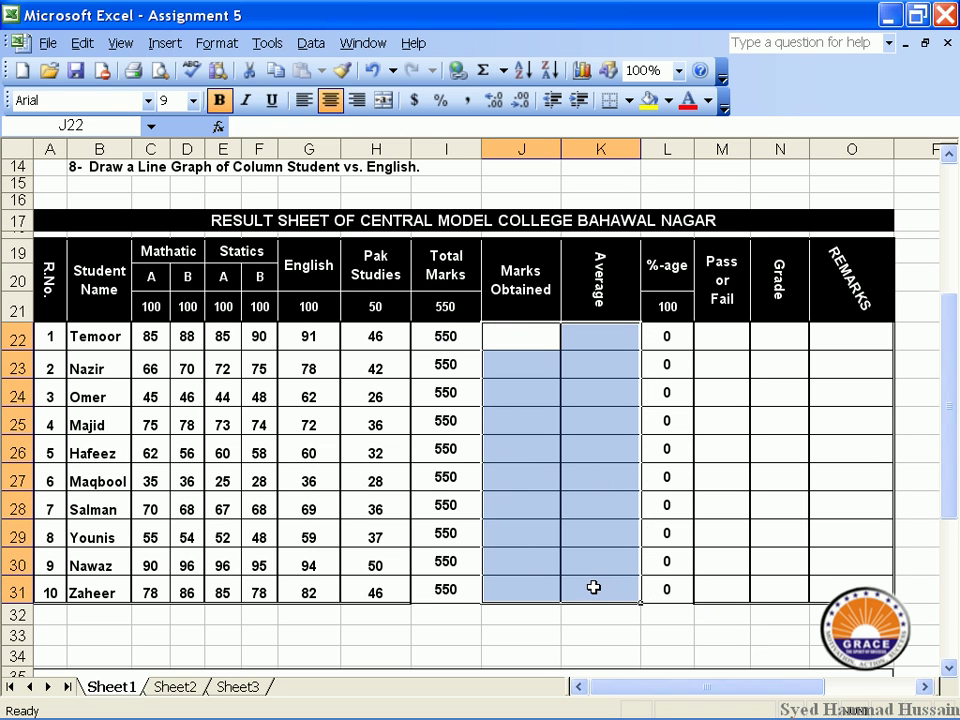
left_click_drag(658, 339, 662, 597)
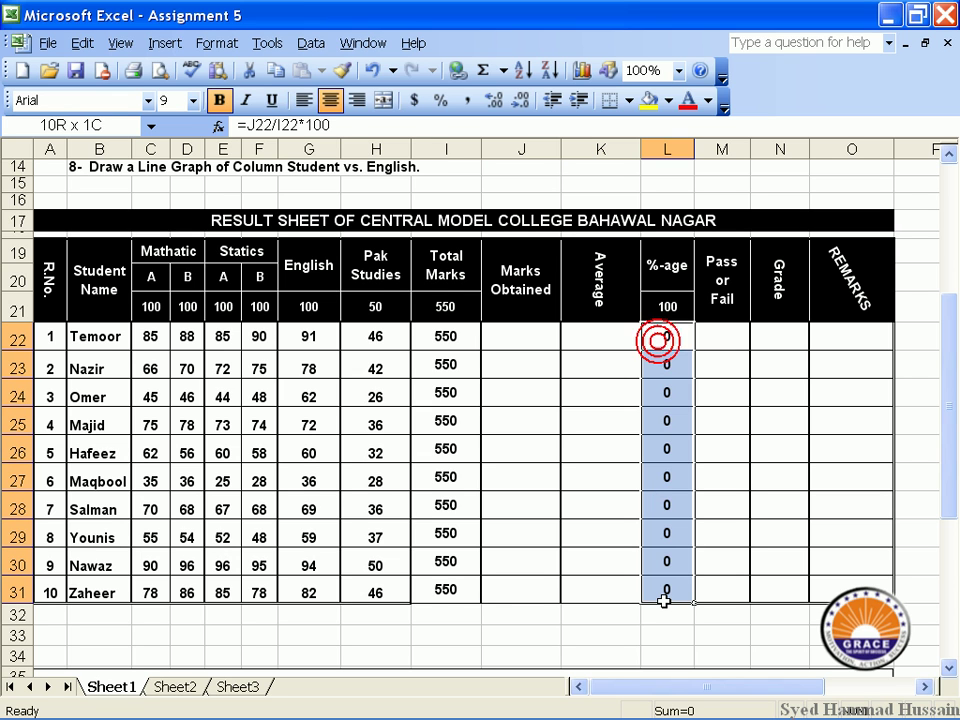
key("Delete")
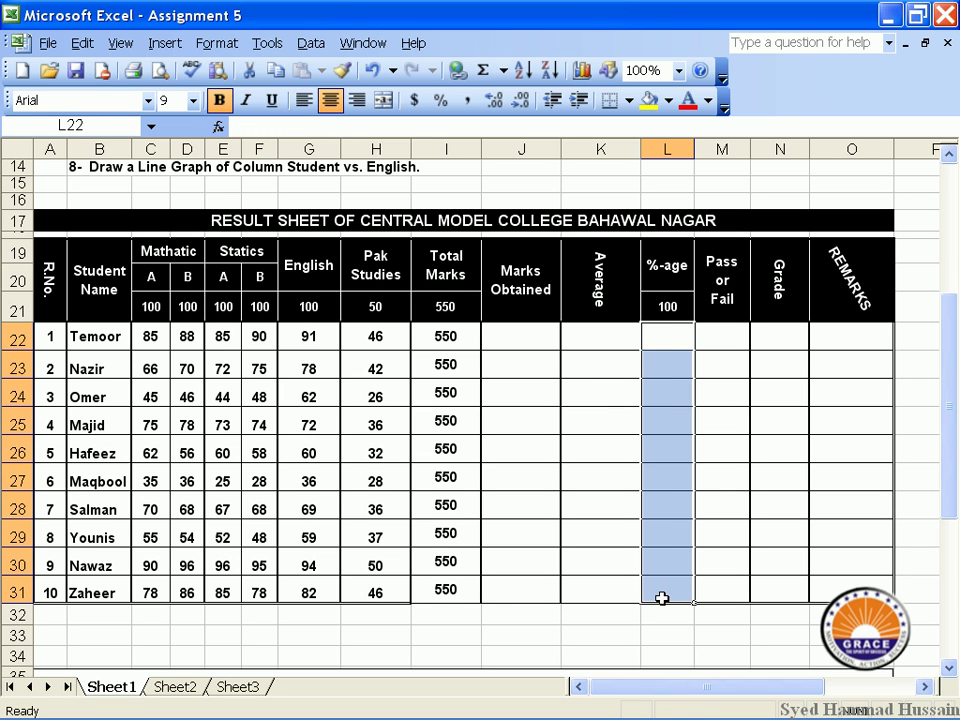
Step: Enter =sum(C22:H22) in J22 to total the first student's marks (485)
left_click(536, 334)
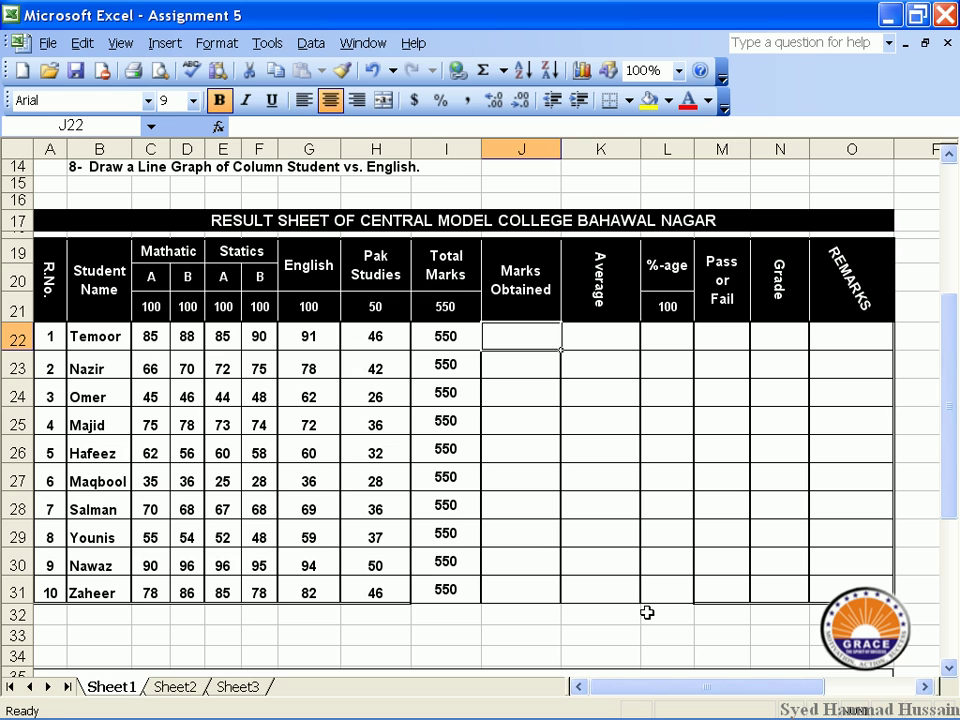
type("=sum(")
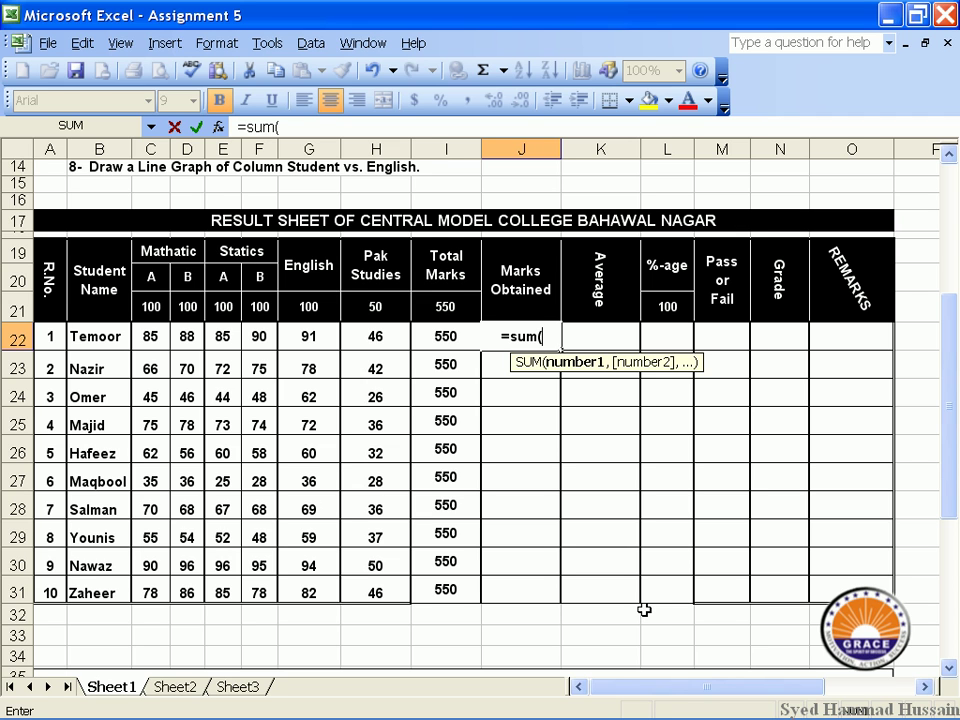
left_click_drag(150, 339, 386, 349)
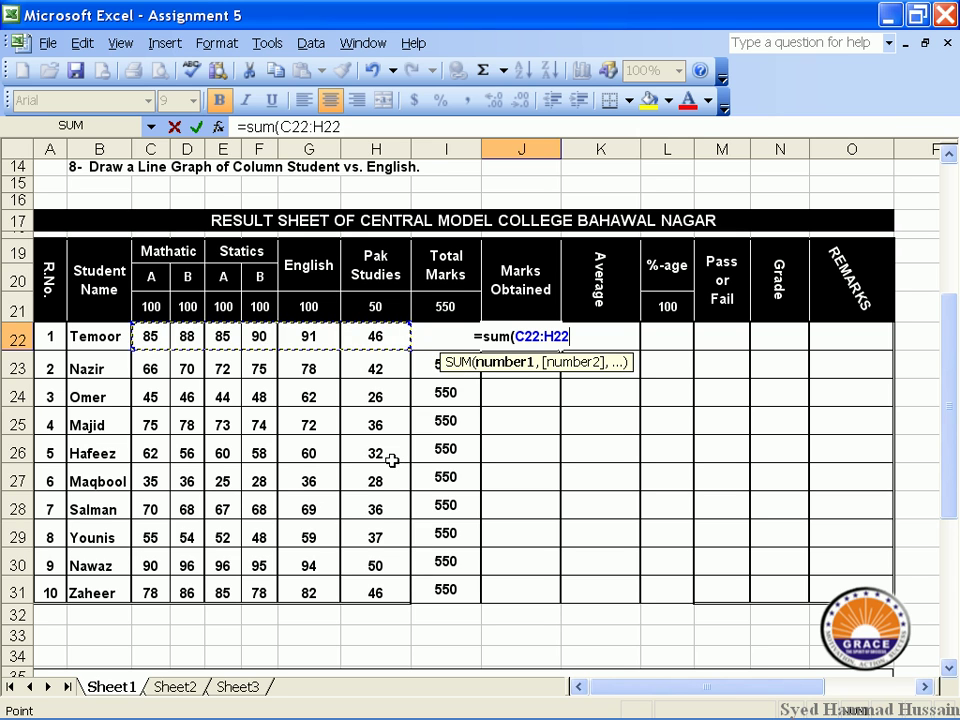
type(")")
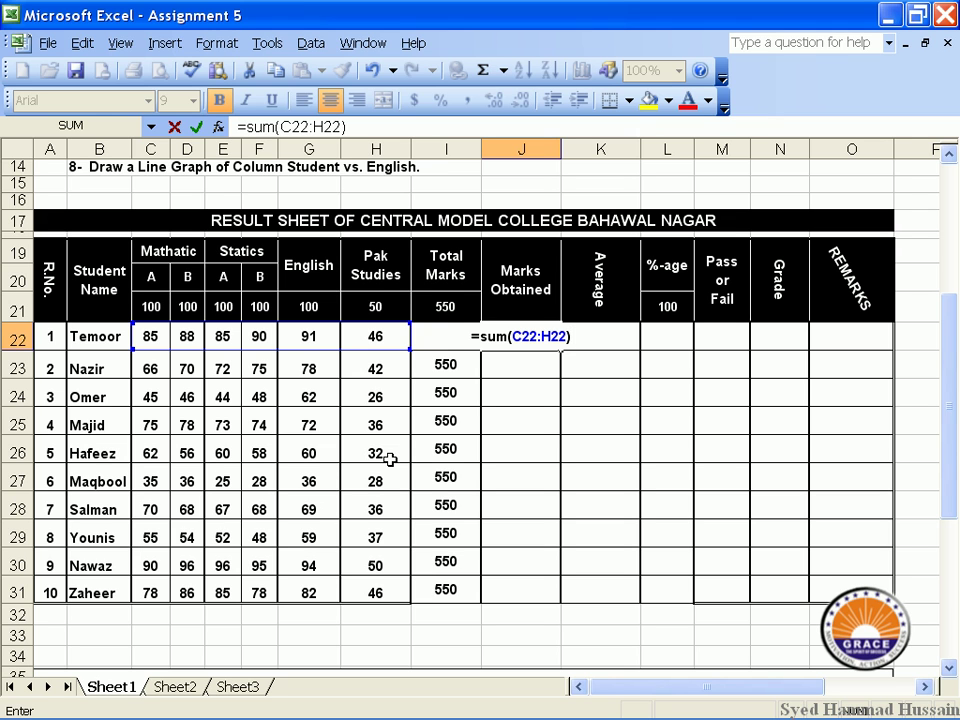
key("Return")
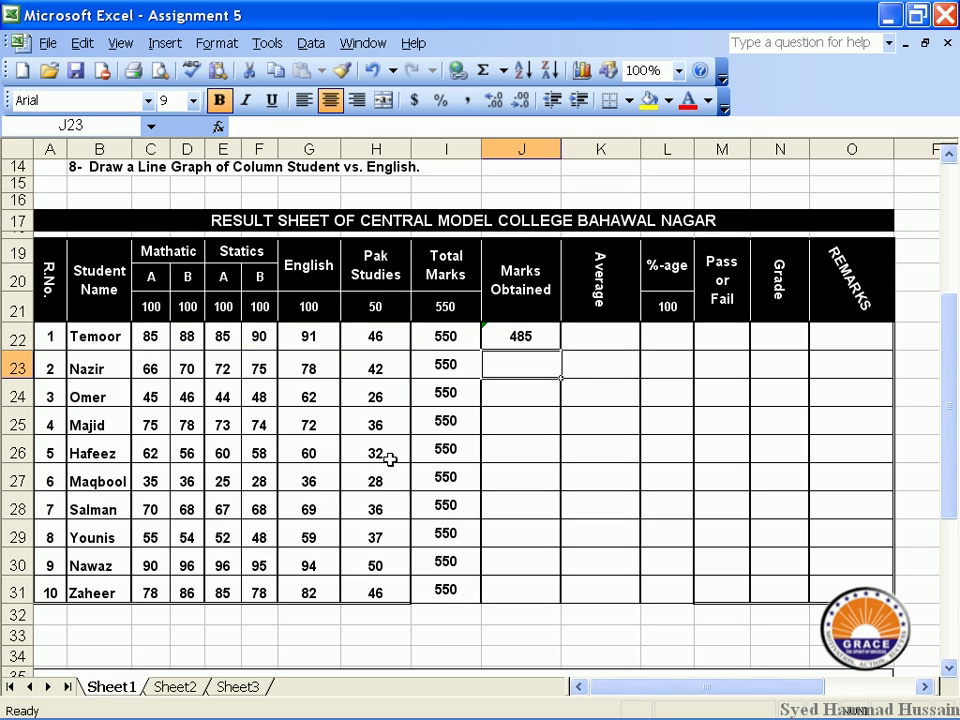
Step: Fill the J22 total formula down to J31 (485 to 455) and spot-check rows 23, 25 and 27
left_click(518, 336)
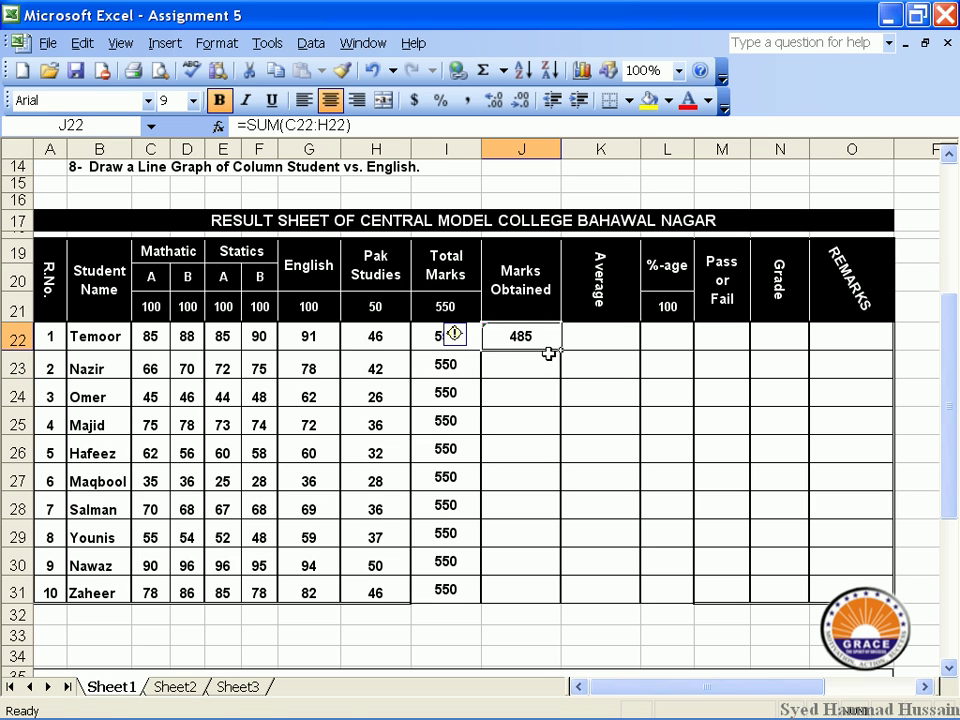
left_click_drag(561, 350, 561, 597)
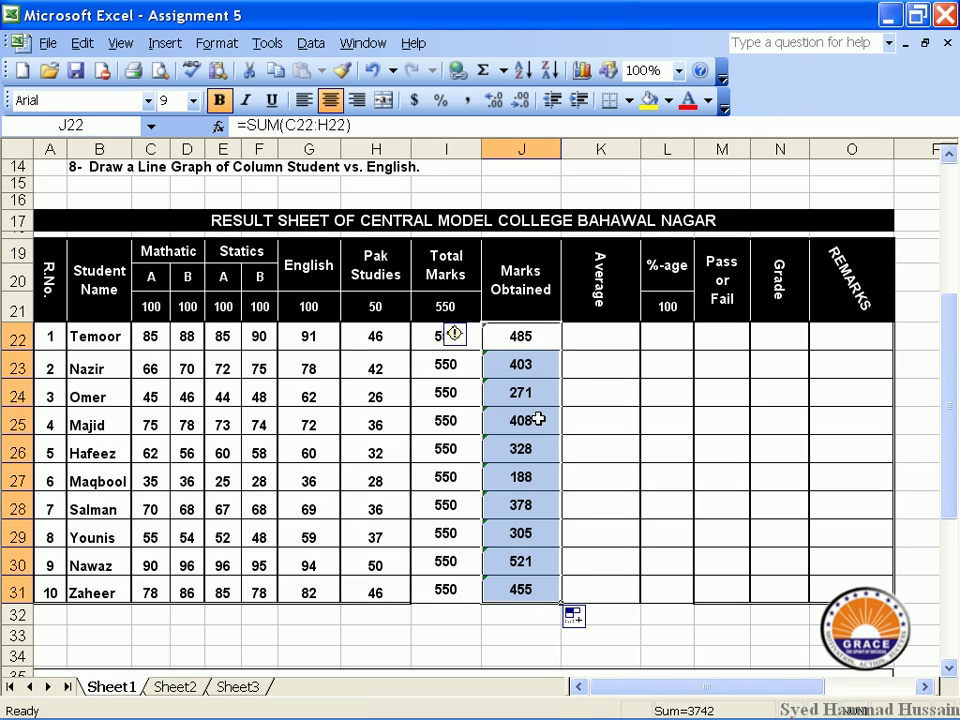
left_click(536, 368)
left_click(531, 421)
left_click(531, 479)
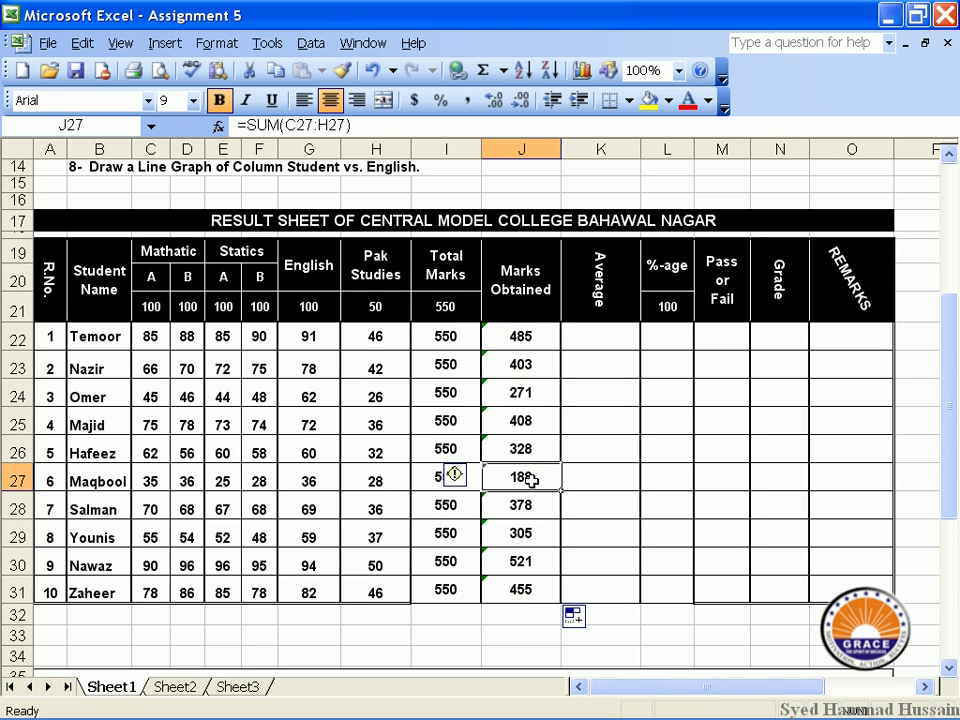
left_click(596, 339)
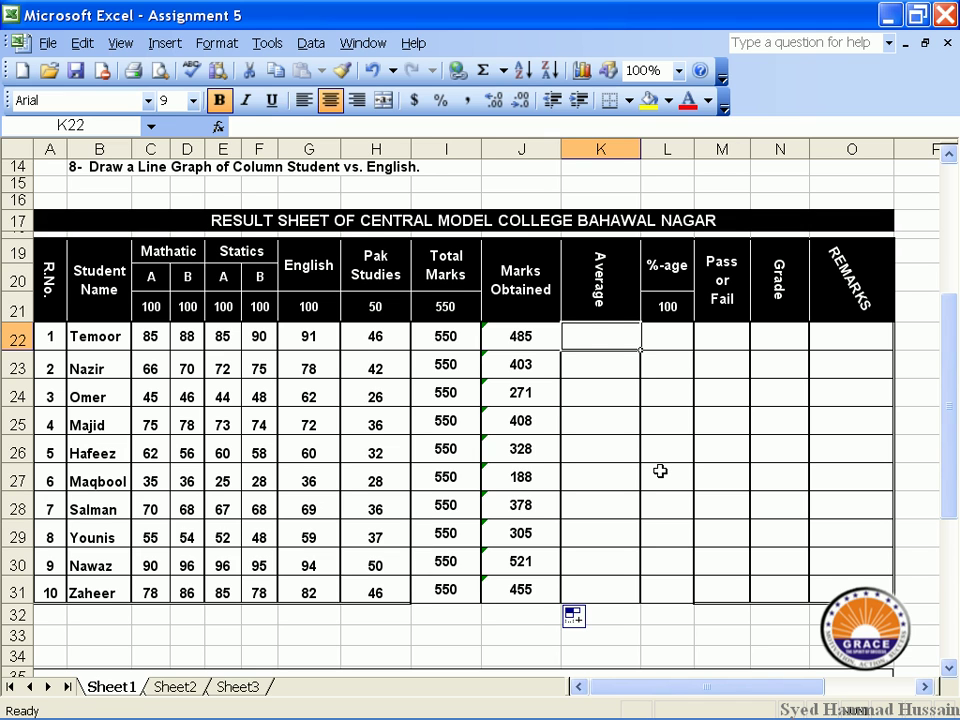
Step: Enter =AVERAGE(C22:H22) in K22 for the first student's 80.83 average
type("==")
key("BackSpace")
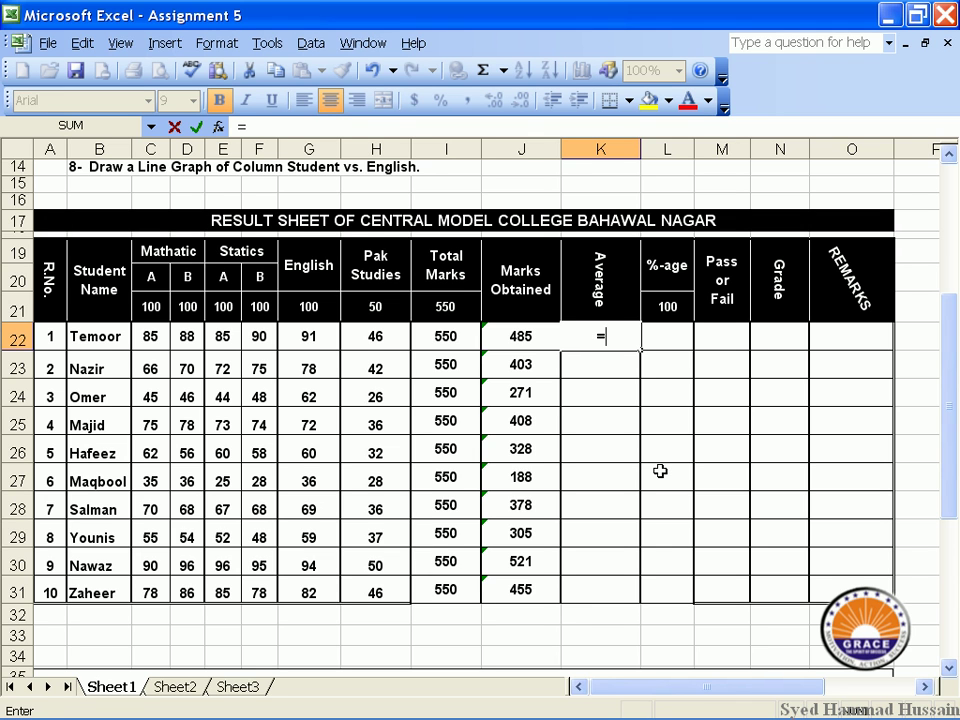
type("average")
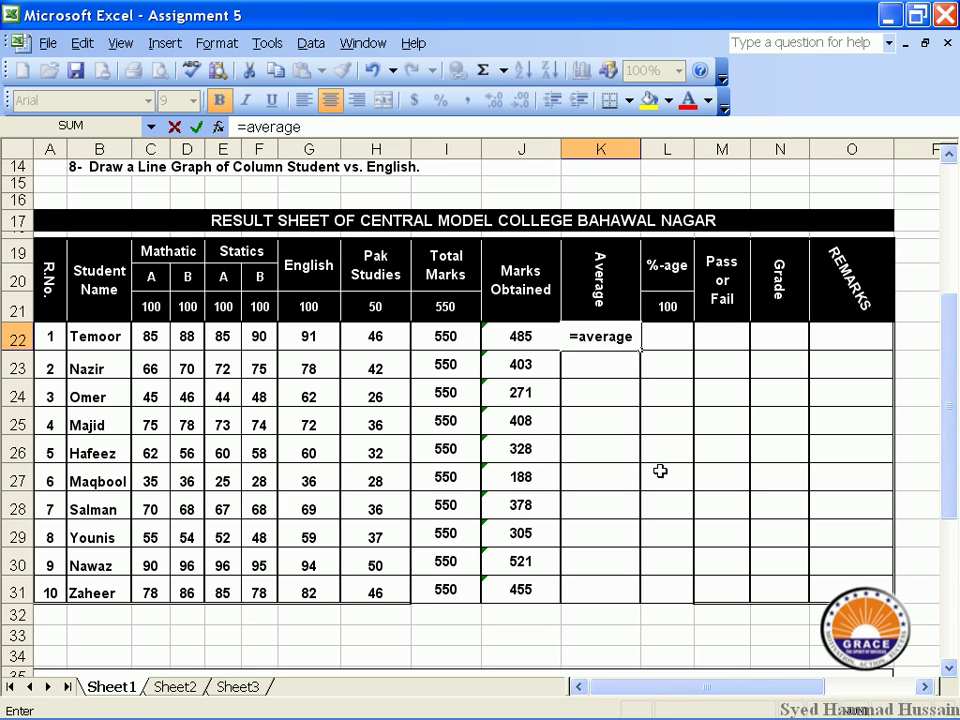
type("(")
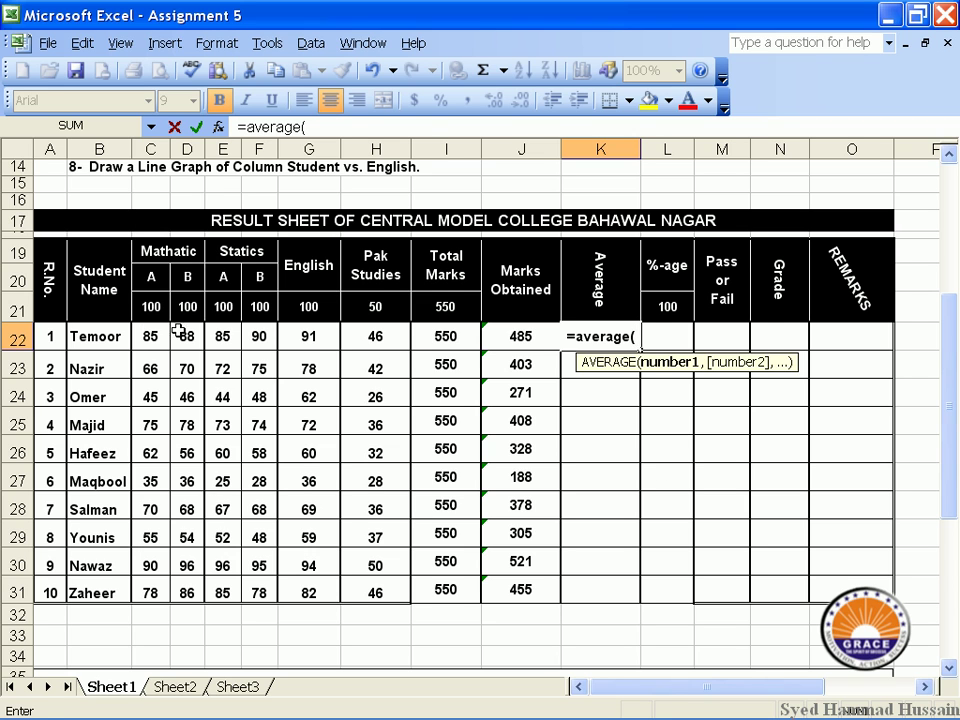
left_click(148, 336)
left_click_drag(148, 336, 388, 341)
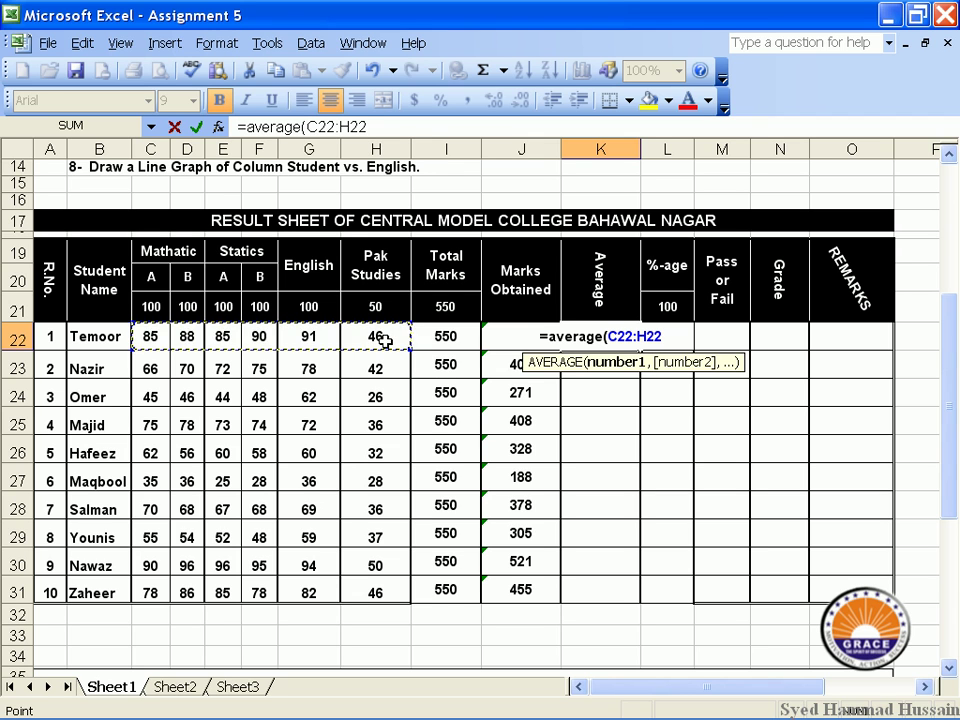
type(")")
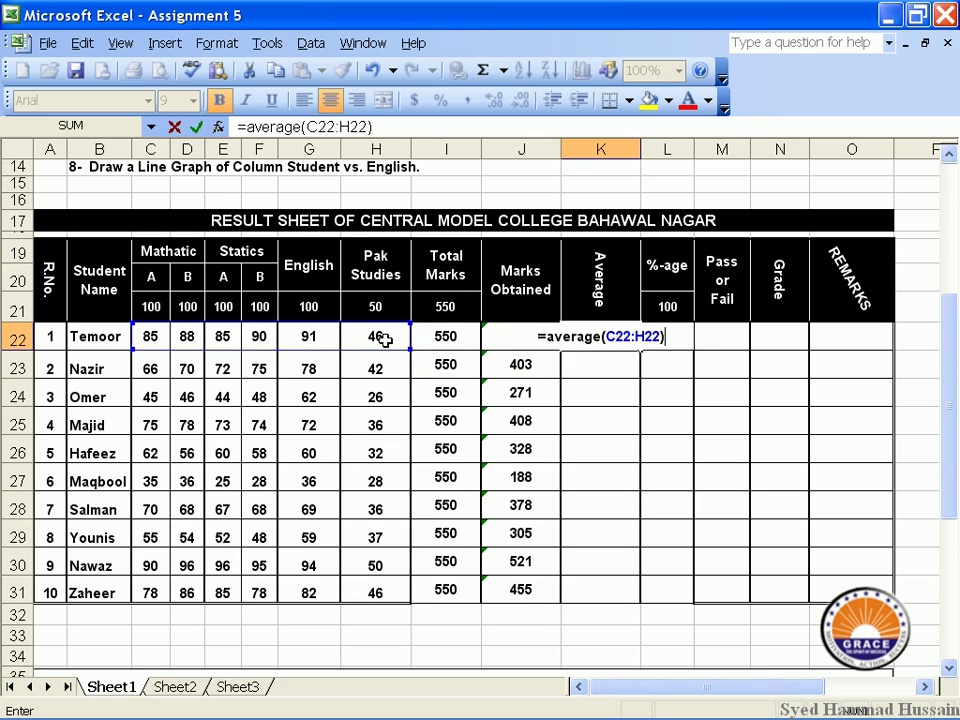
key("Return")
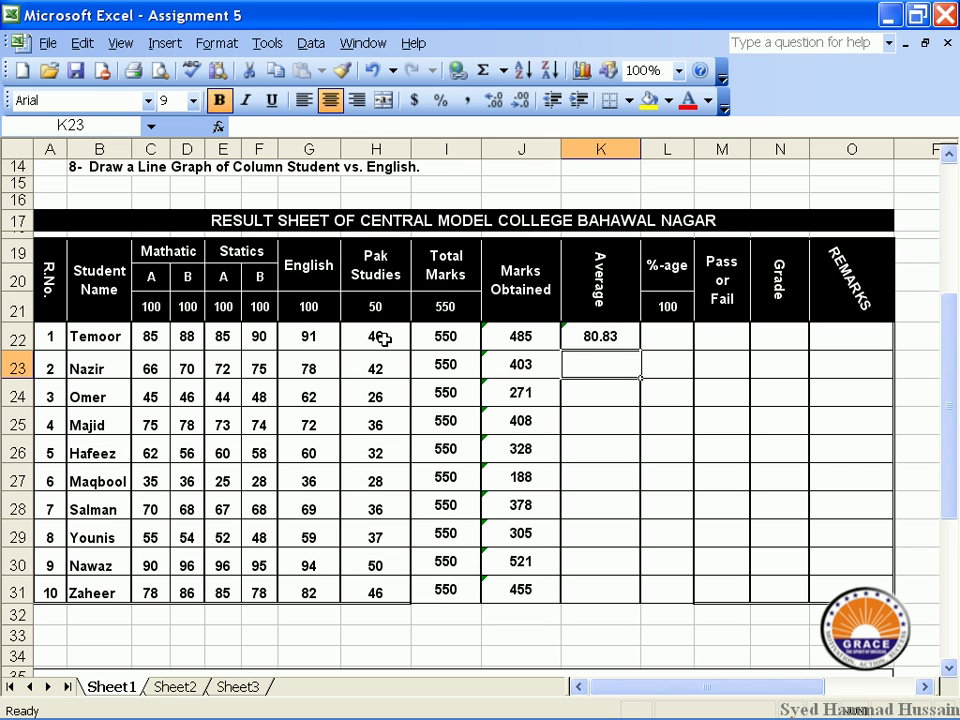
Step: Copy the K22 average formula down to K31, ending at 75.83
left_click(601, 334)
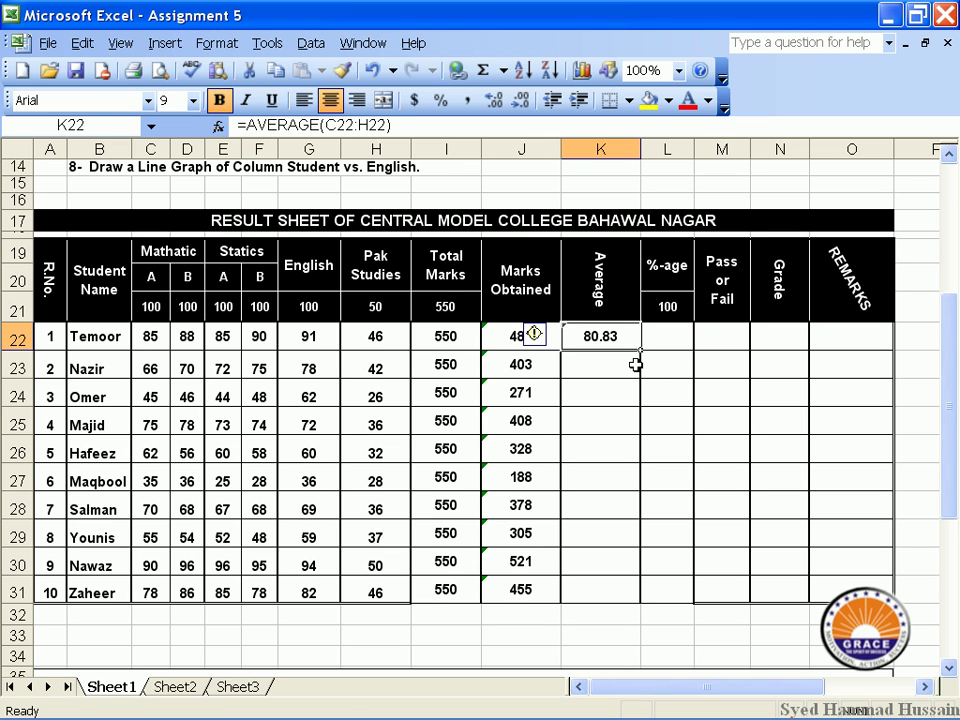
mouse_move(640, 350)
left_mouse_down()
mouse_move(603, 505)
mouse_move(641, 601)
left_mouse_up()
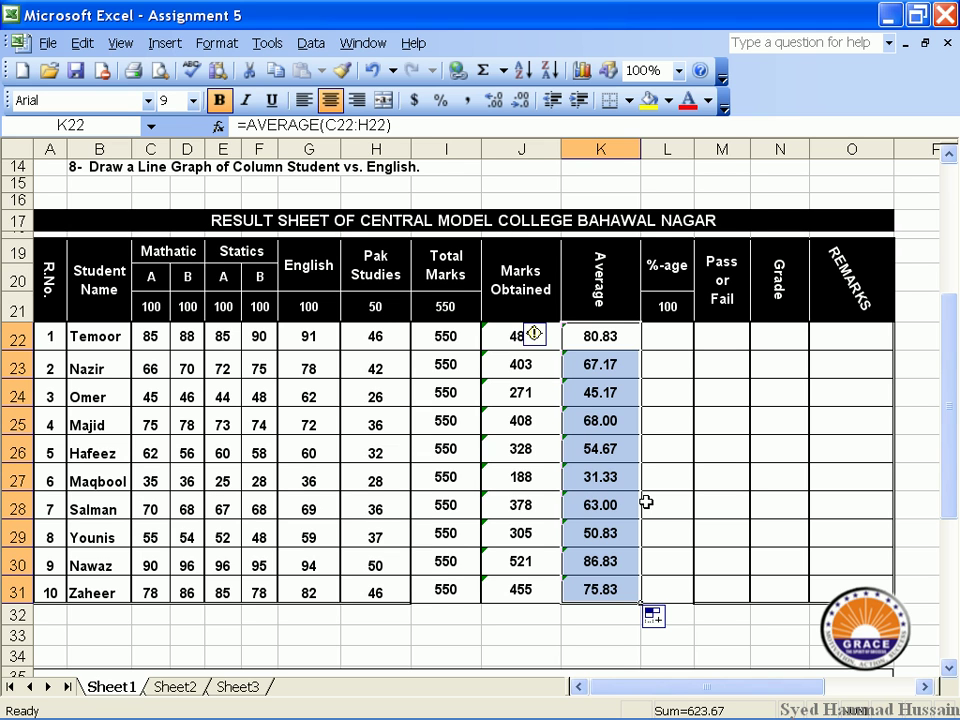
left_click(682, 344)
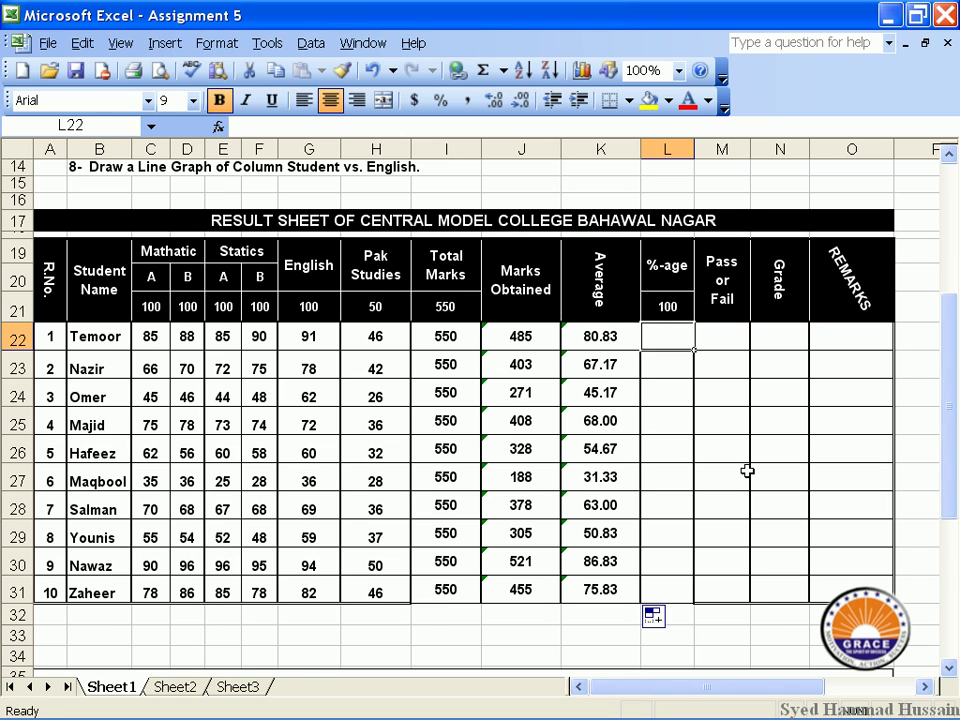
Step: Enter =J22/I22*100 in L22, giving 88.182 for the first student
type("=")
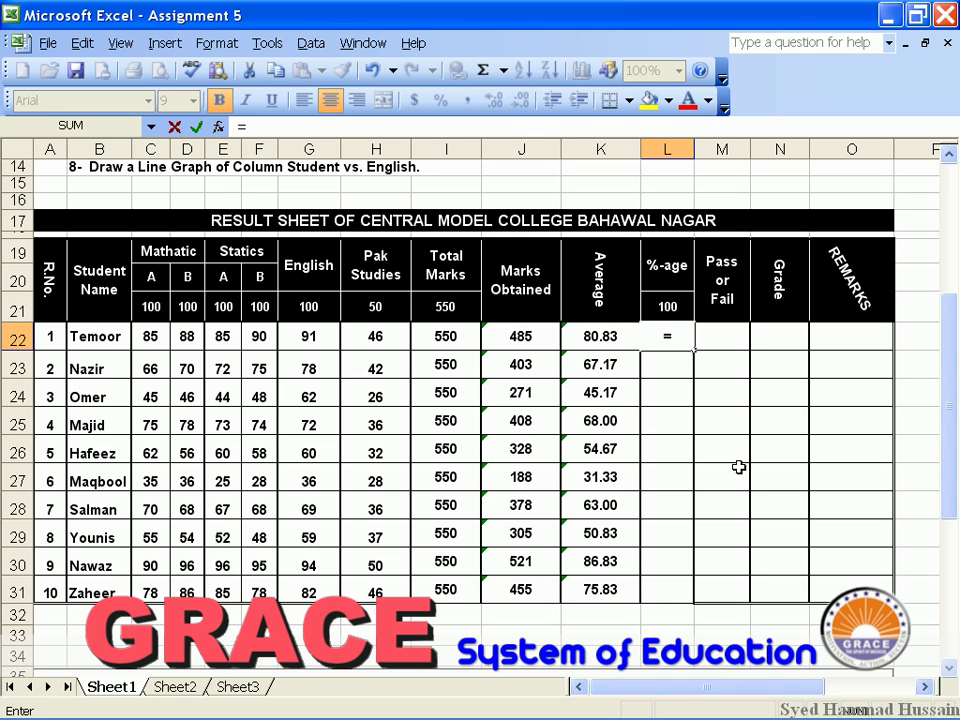
left_click(521, 338)
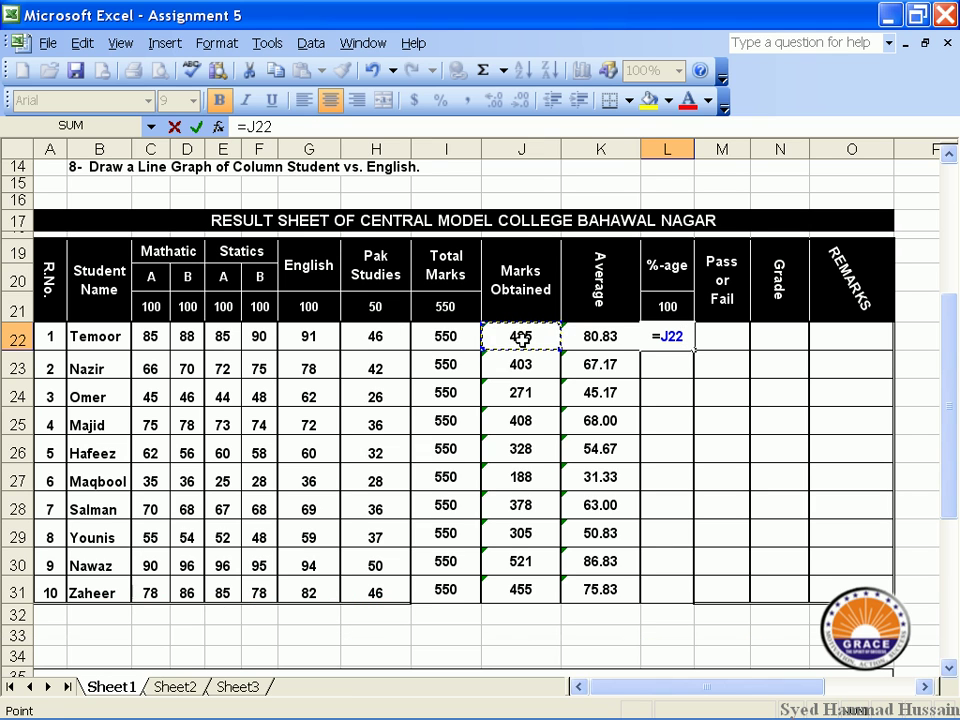
type("/")
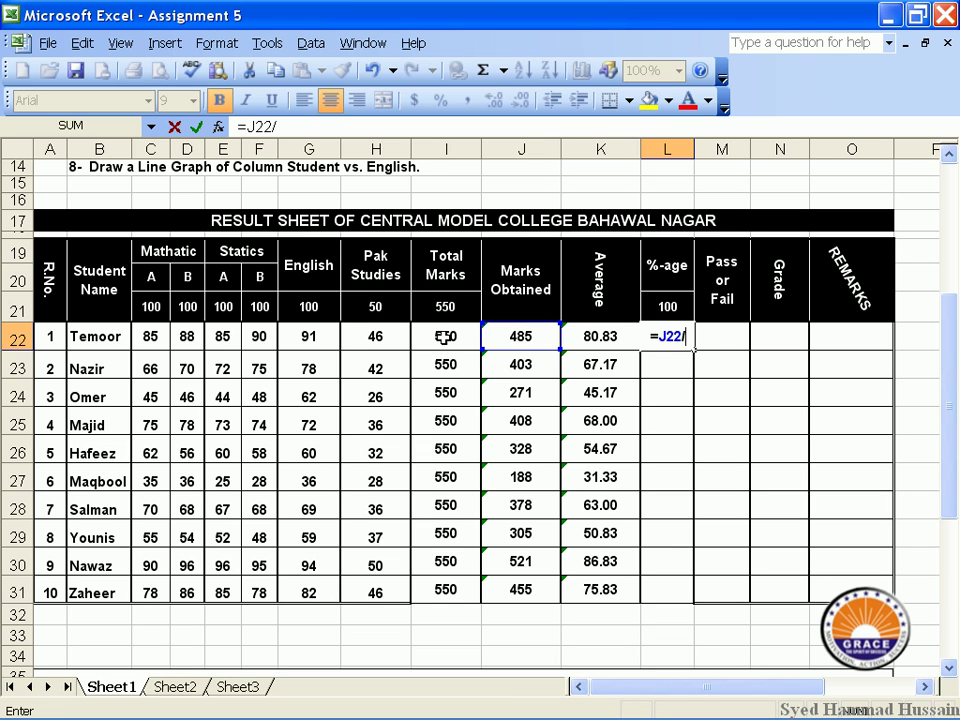
left_click(443, 337)
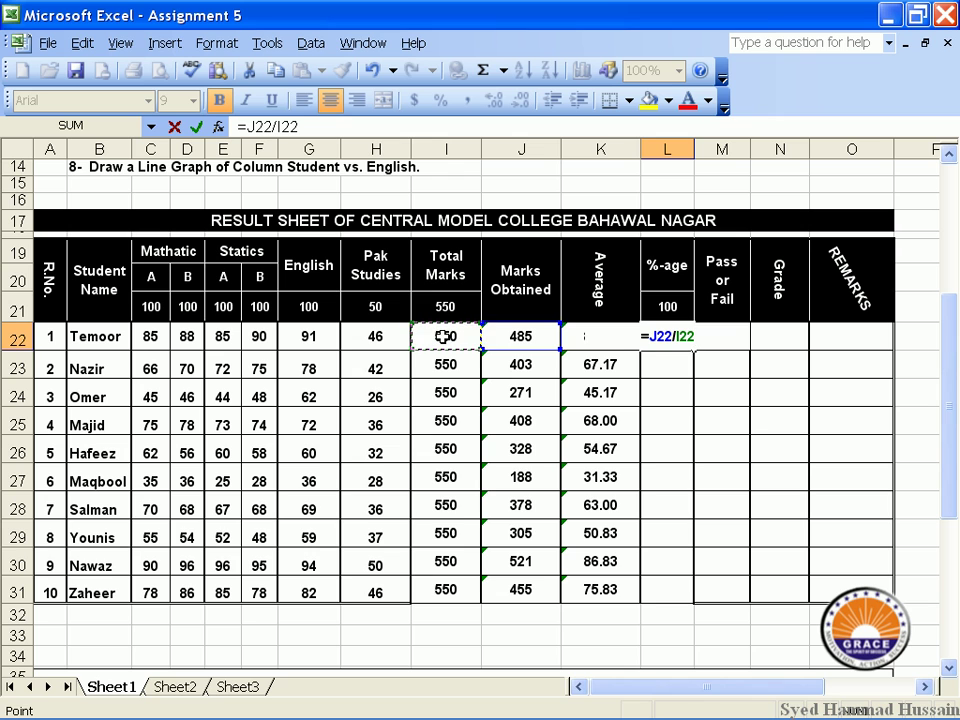
type("*1")
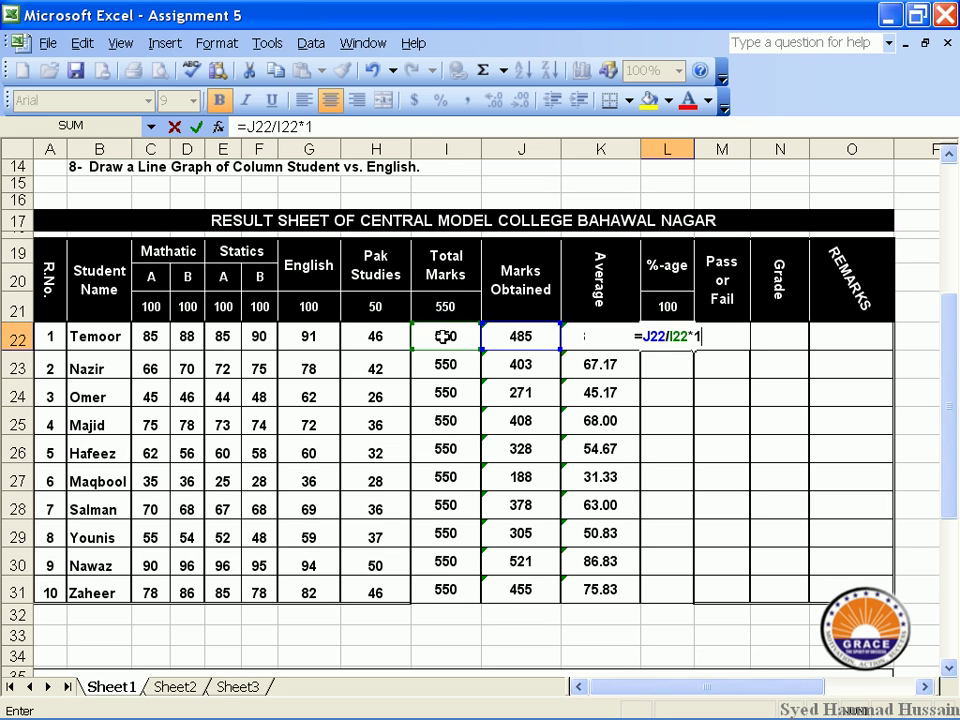
type("00")
key("Return")
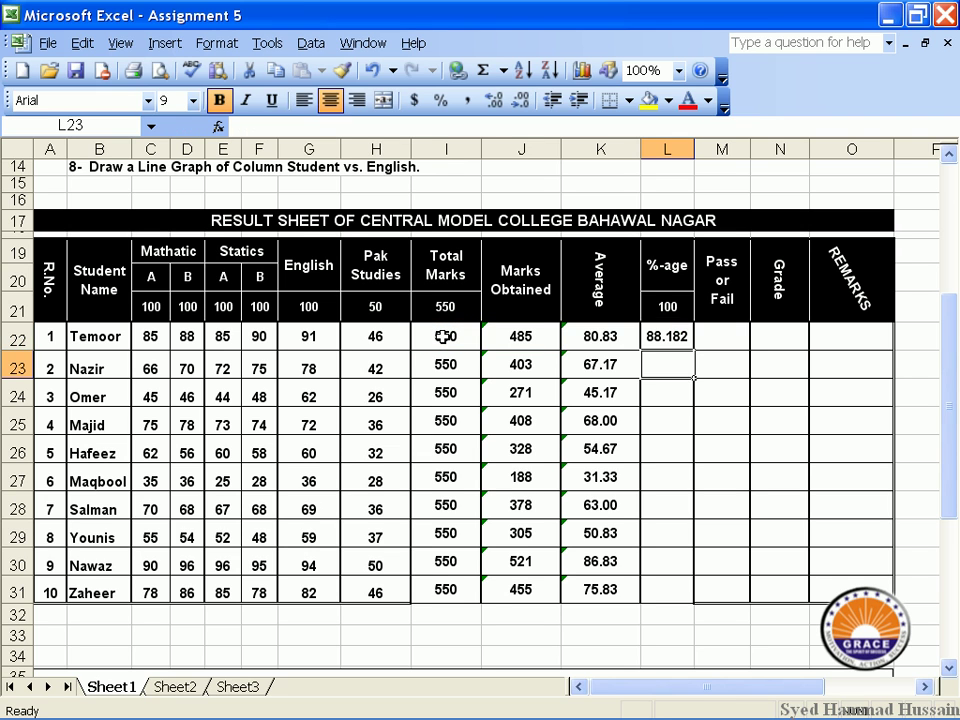
Step: Copy the L22 percentage formula down to L31, ending at 82.727
left_click(679, 339)
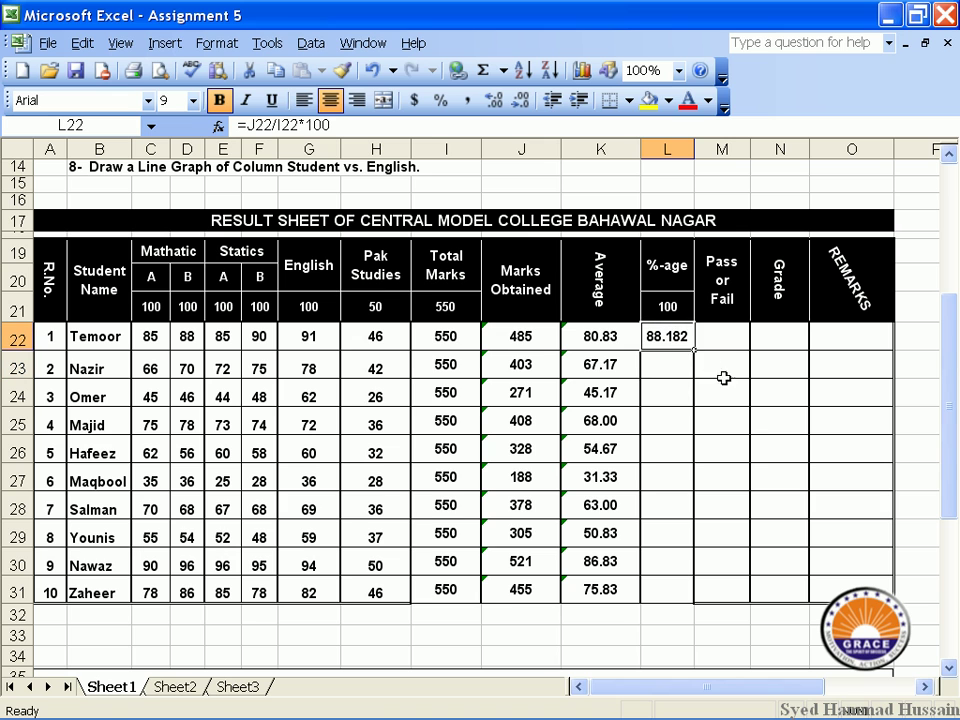
left_click_drag(695, 351, 694, 598)
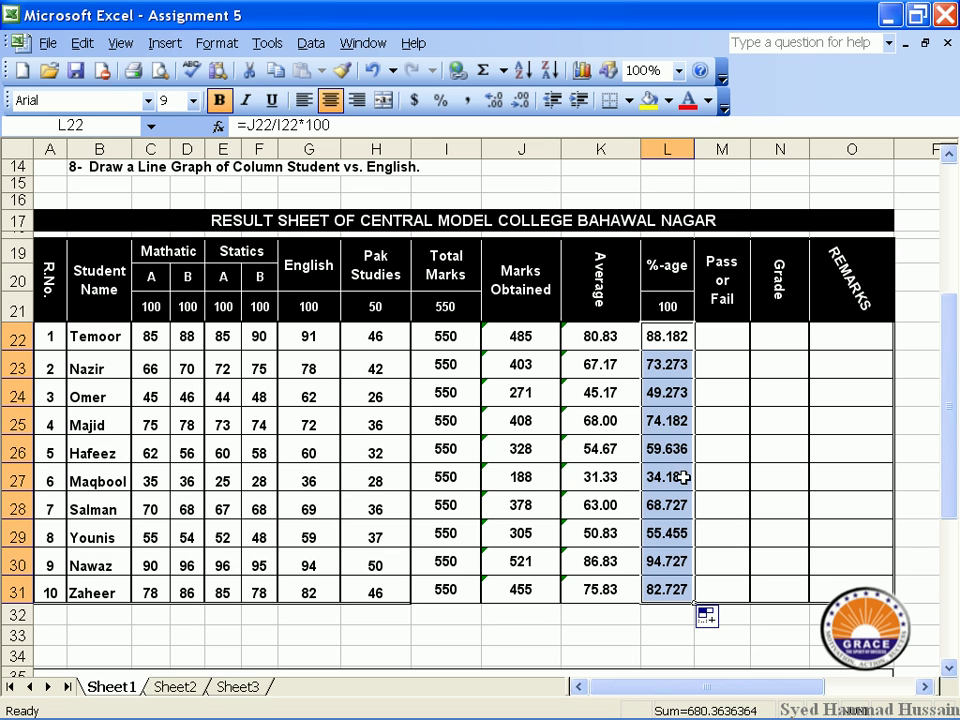
left_click(178, 688)
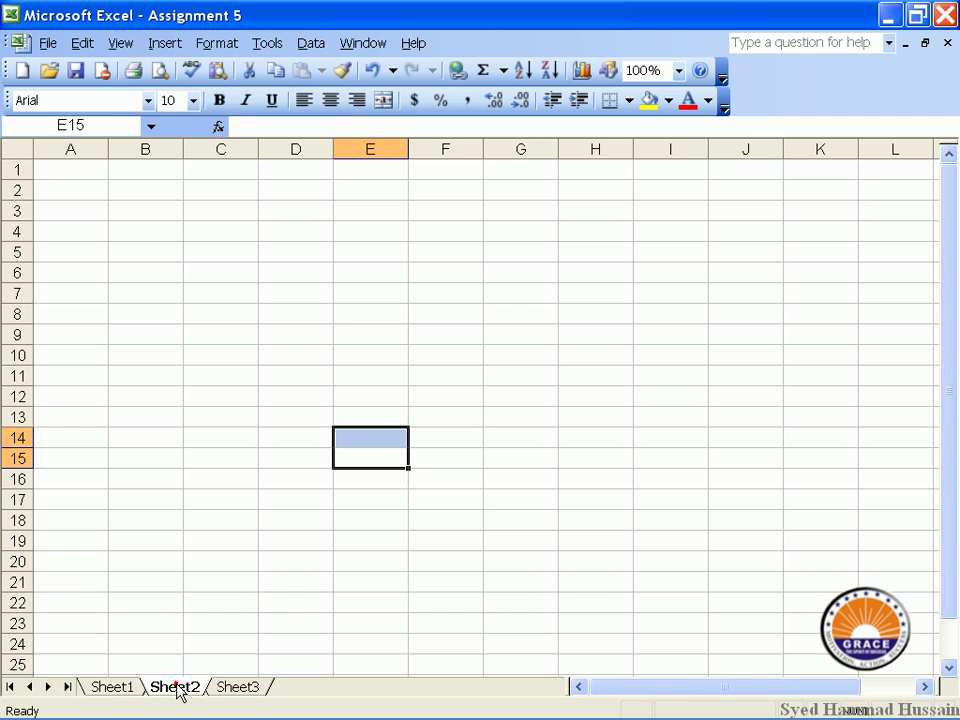
Step: Zoom Sheet2 to 200% and select cell B5
left_click(678, 70)
left_click(643, 91)
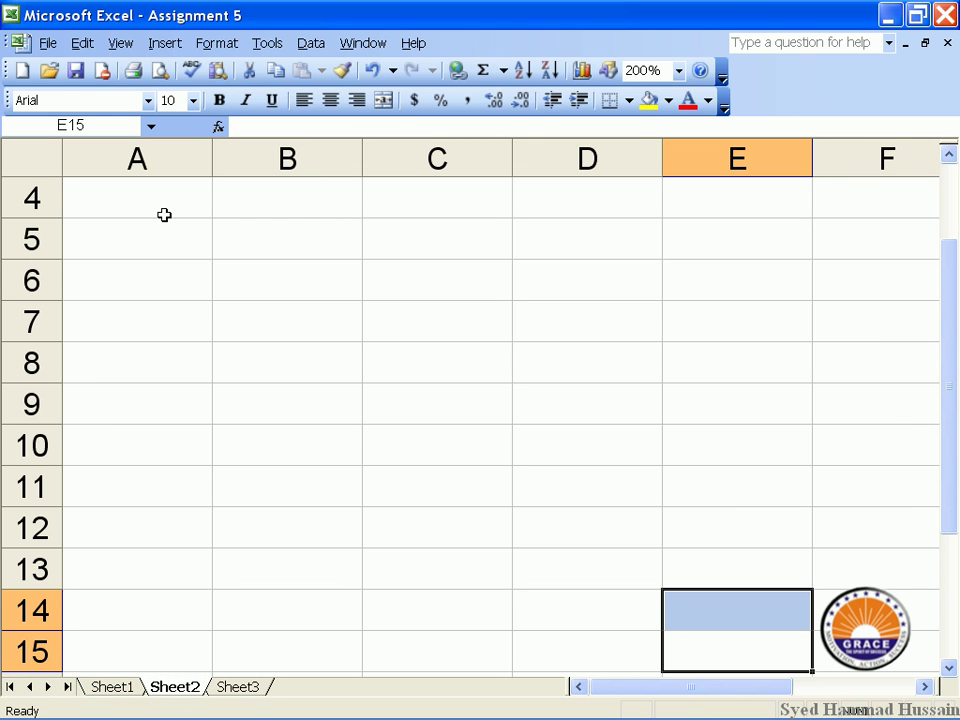
left_click(183, 246)
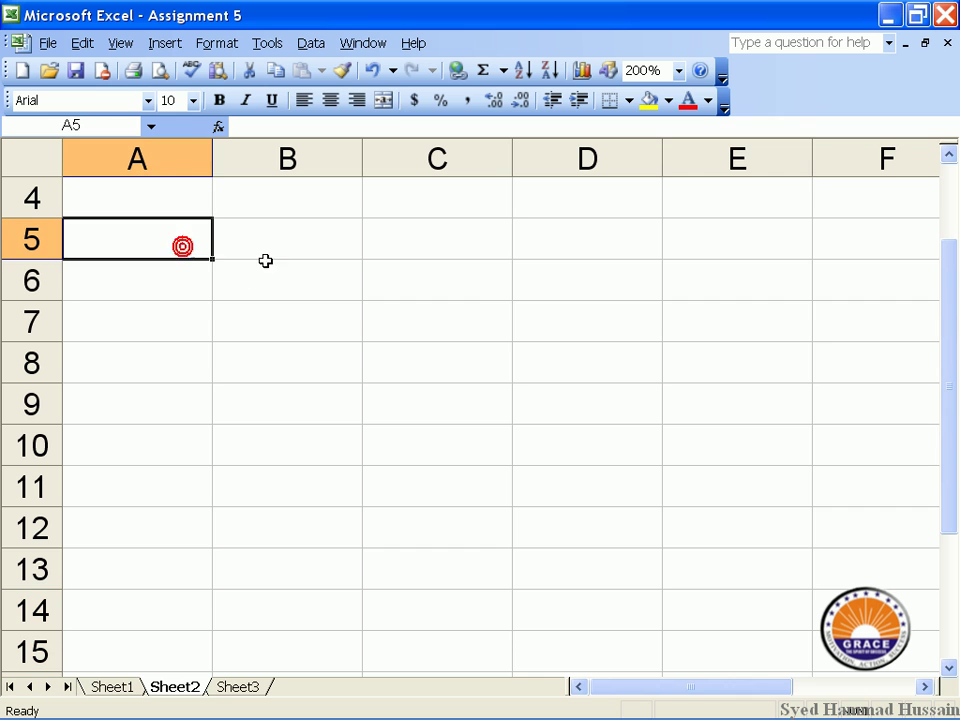
left_click(270, 254)
Step: Type =sum(1,2,…,30,23) in B5 and try entering it, triggering a too-many-arguments warning
type("=")
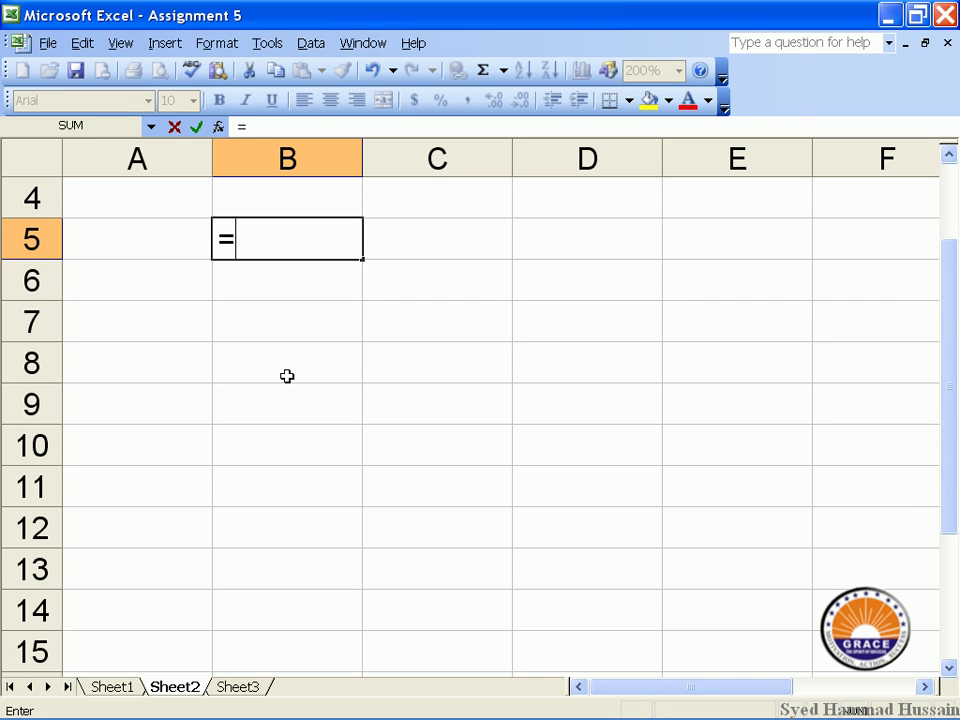
type("sum")
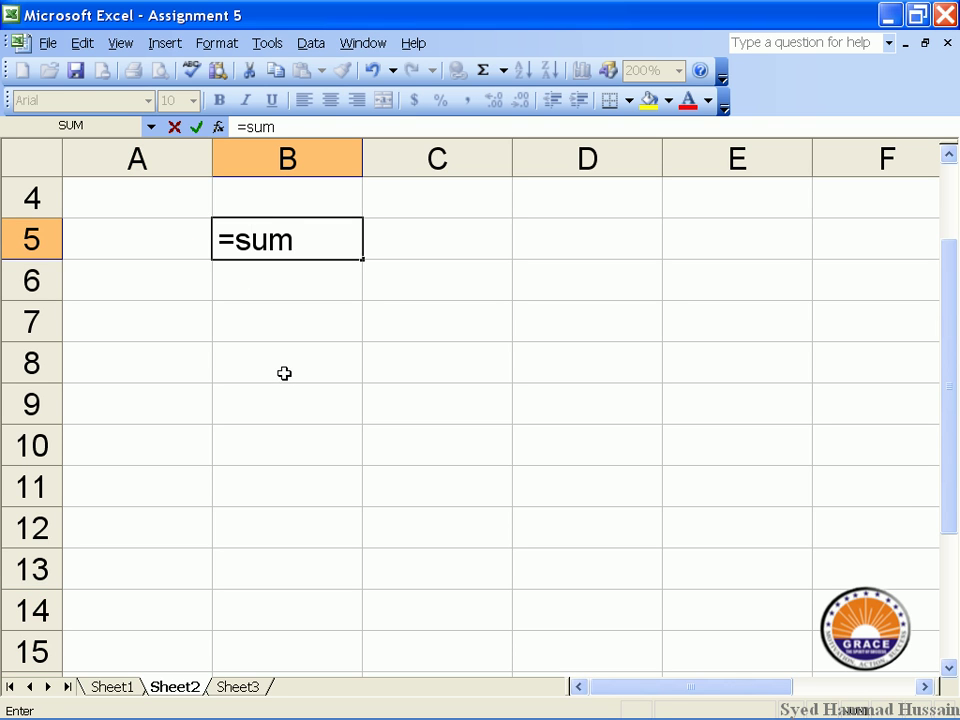
type("(")
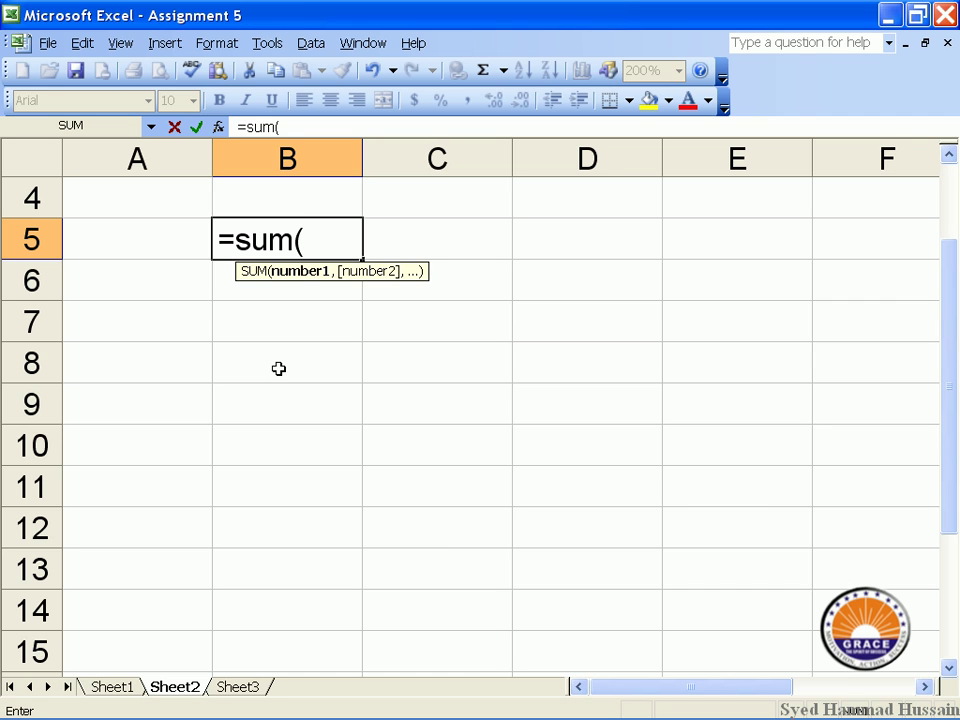
type("1,2")
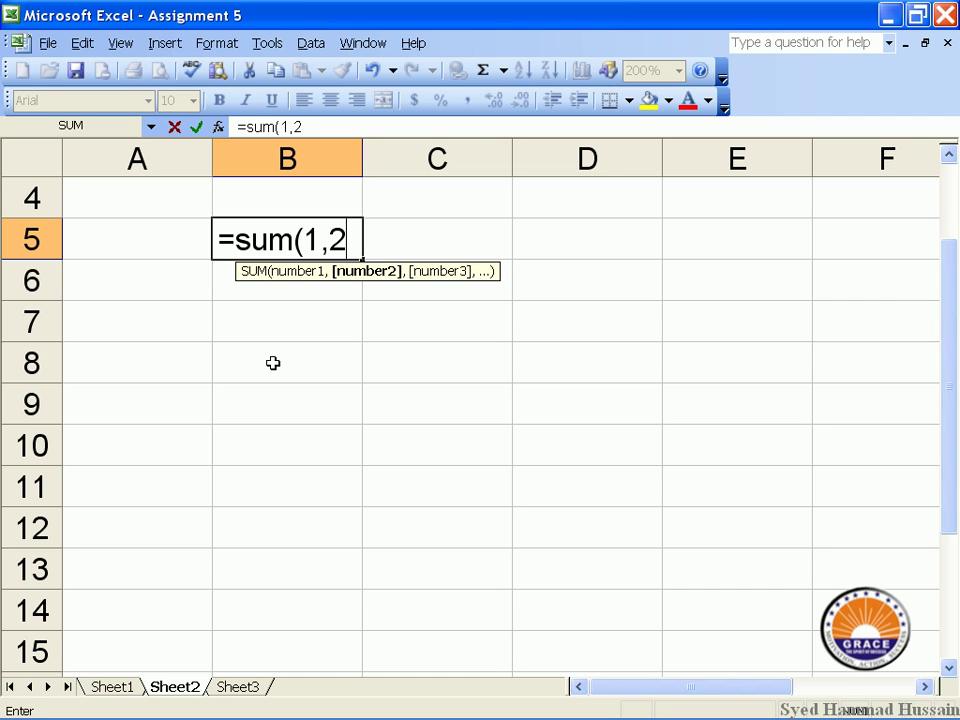
type(",3")
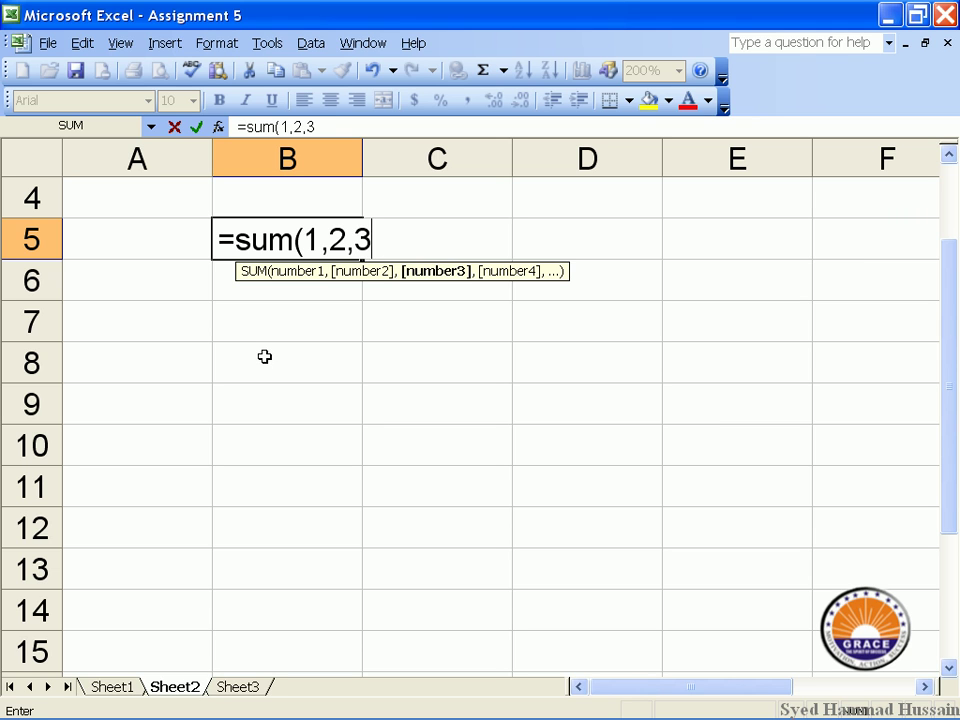
type("4,")
key("BackSpace")
key("BackSpace")
type(",4")
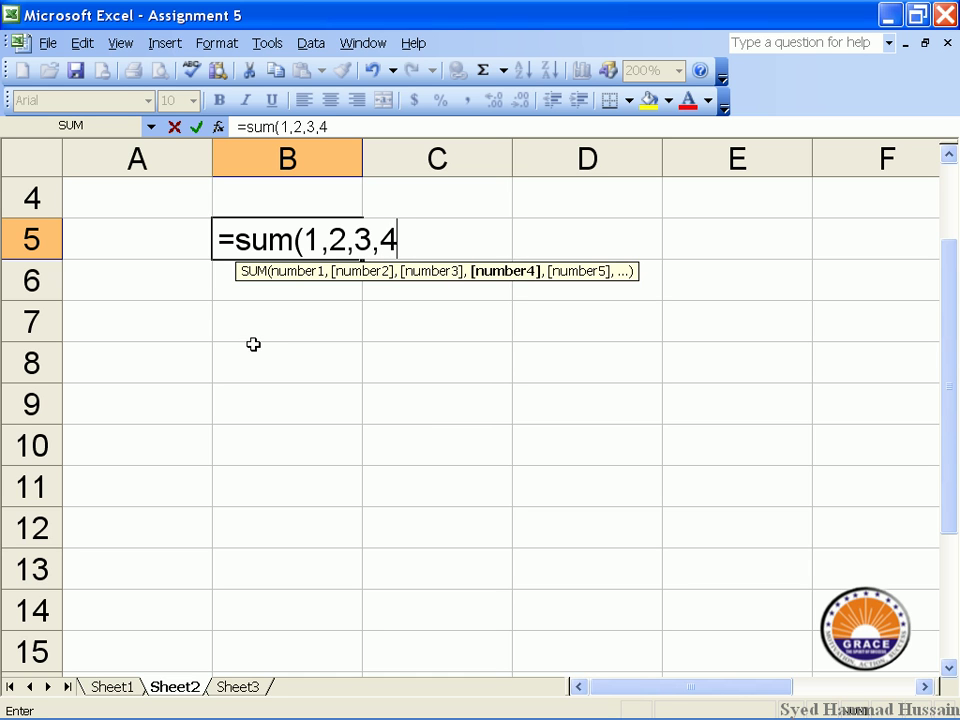
type(",5,6,7,8,9,0,")
key("BackSpace")
key("BackSpace")
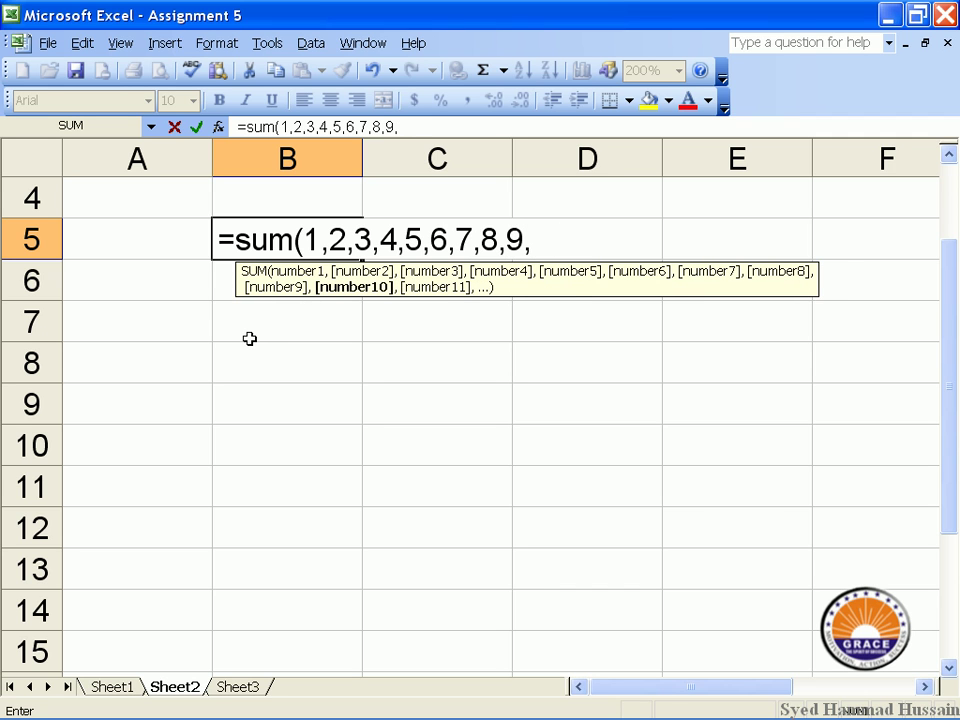
type("10,11,1")
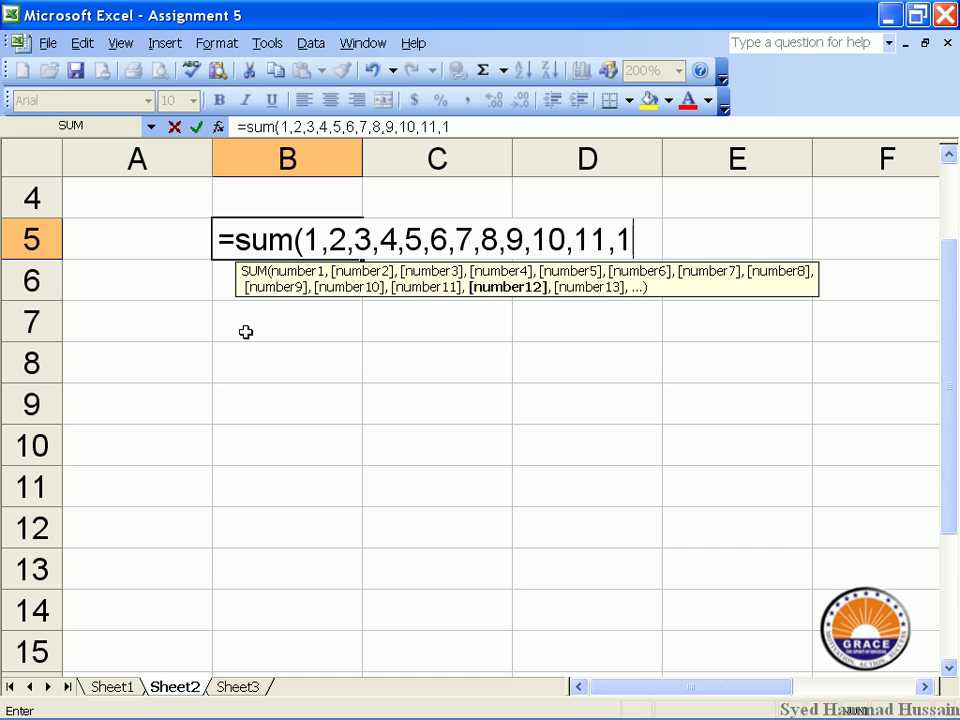
type("2,13,14,15,16,17,18,1")
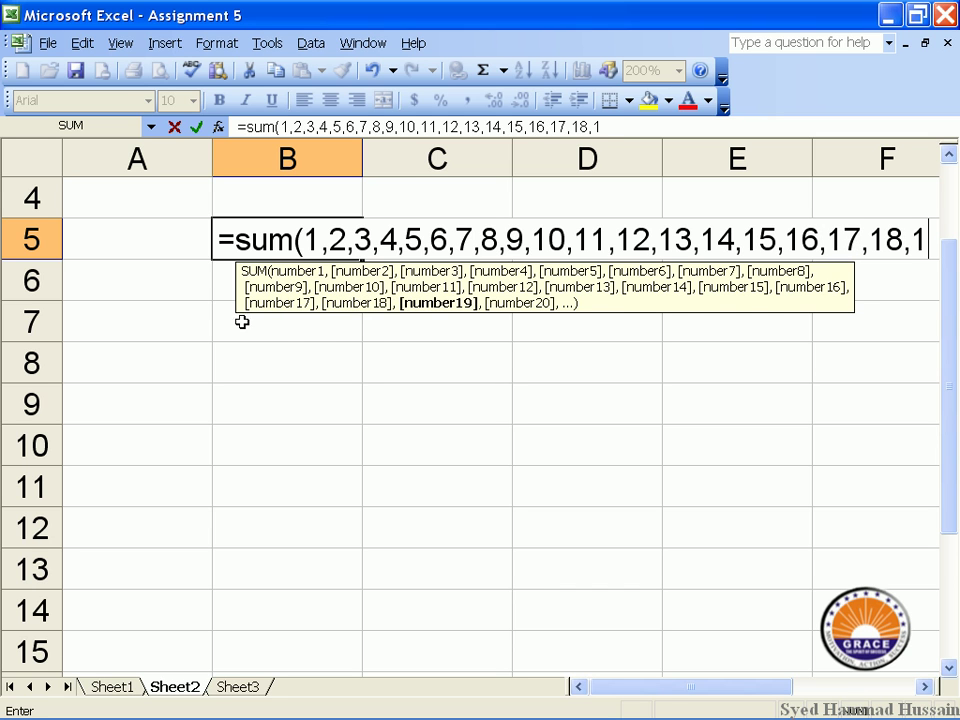
type("9,")
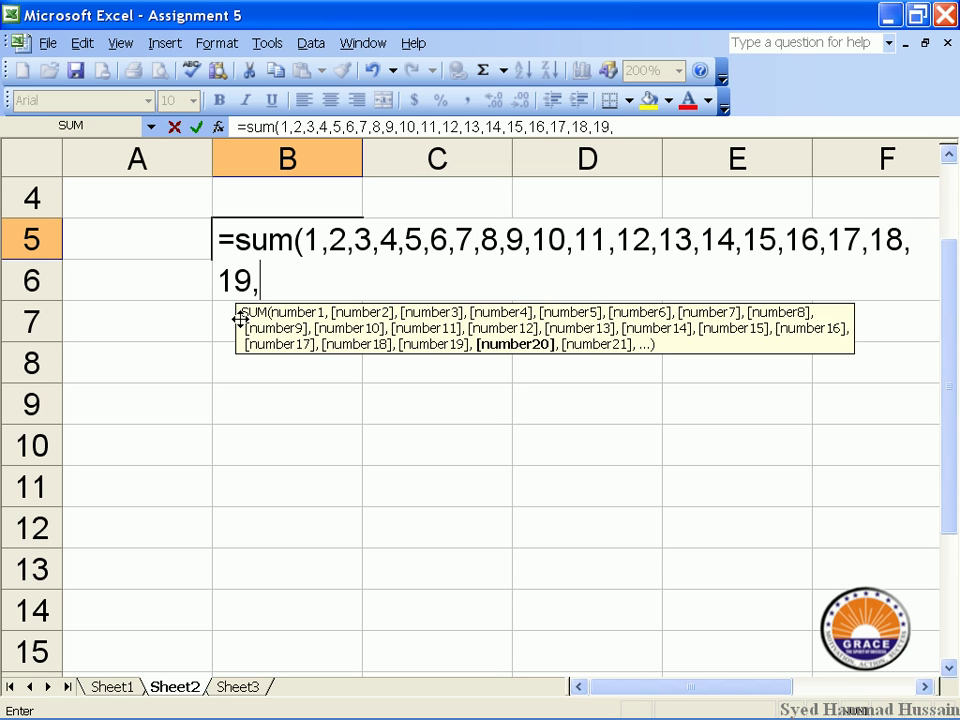
type("20,")
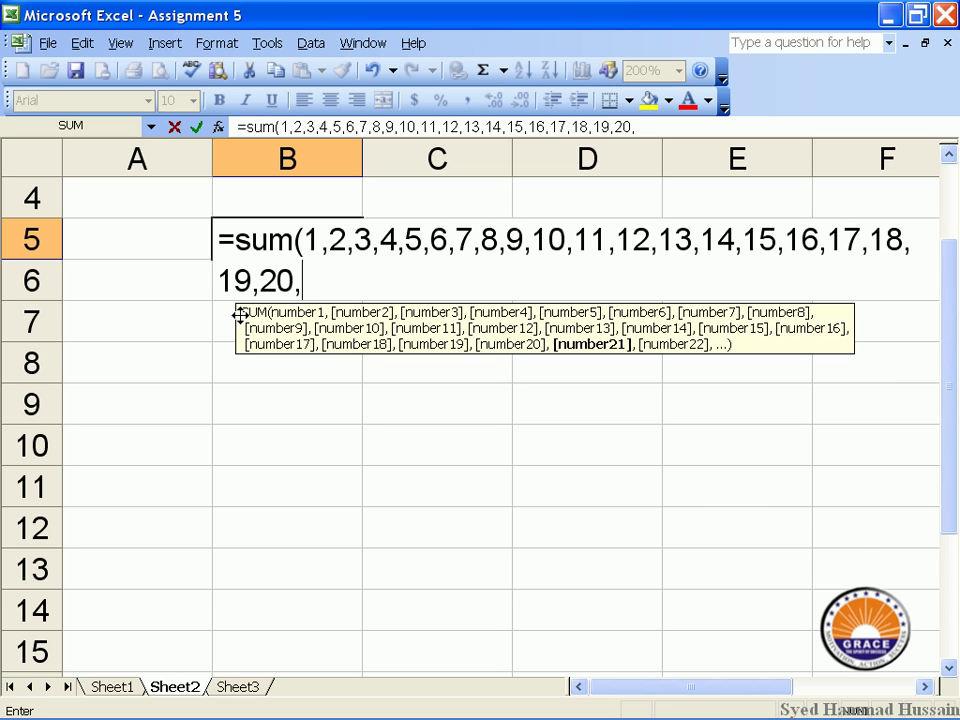
type("21,22,23,24,25,2")
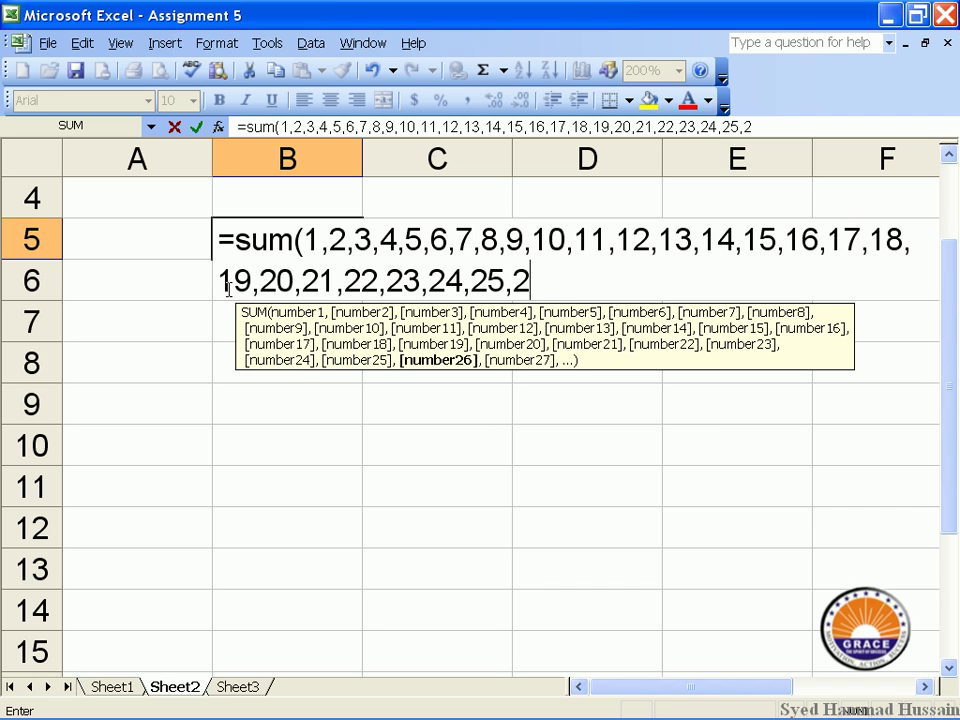
type("6,27,28,29,")
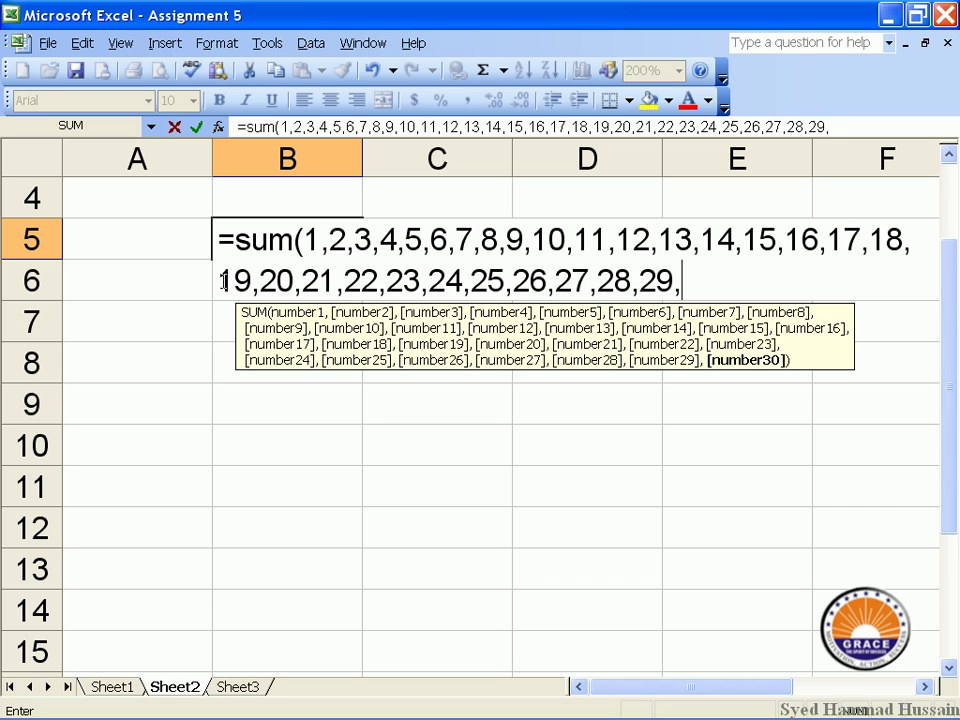
type("30")
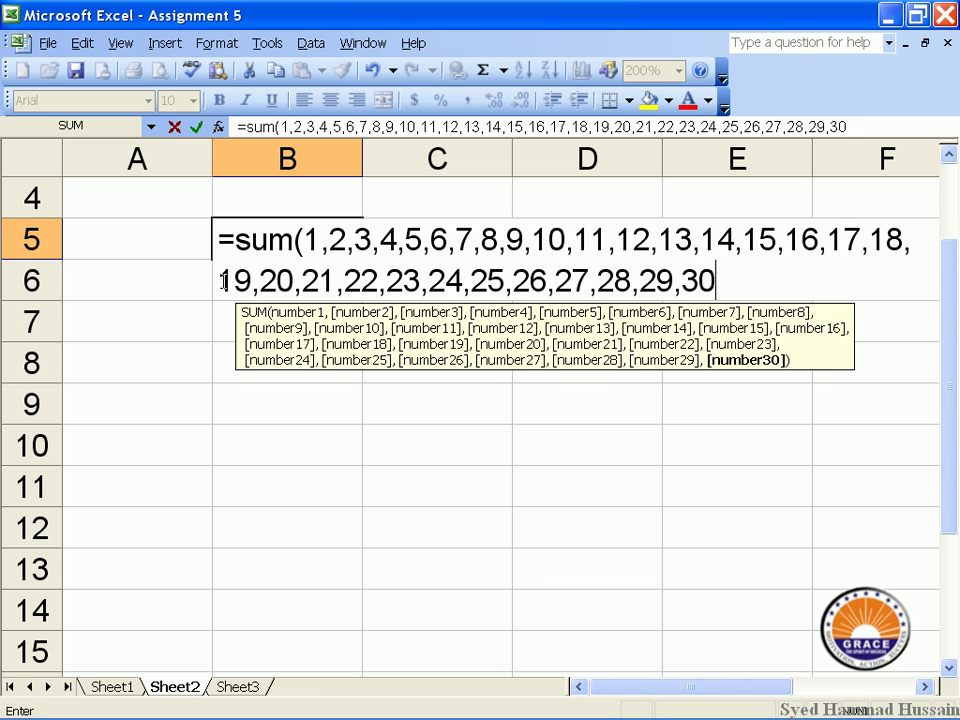
type(",")
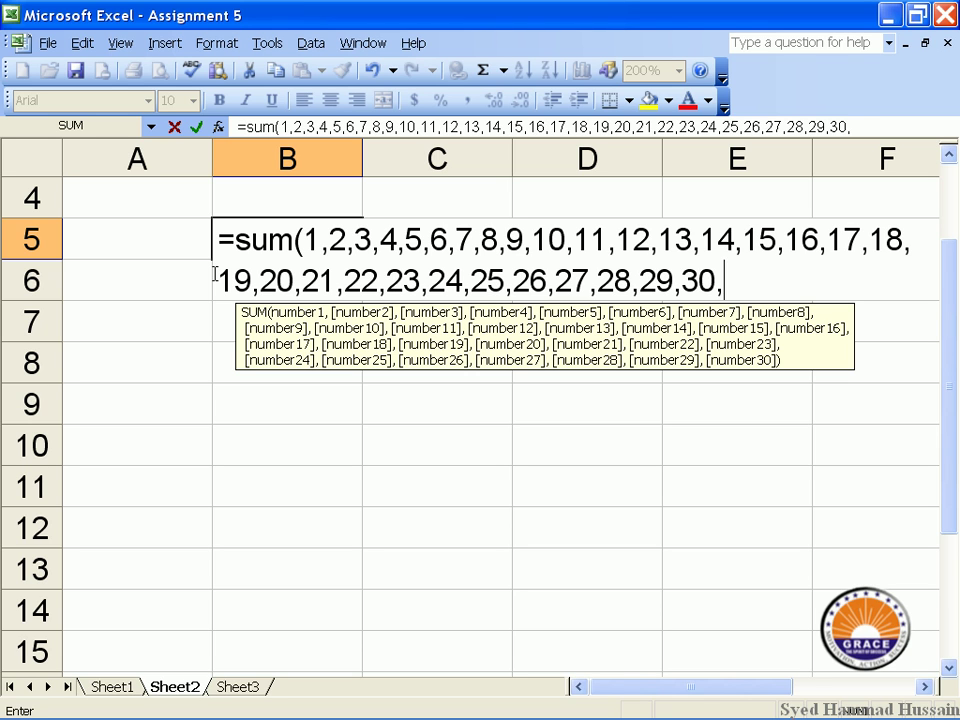
type("23")
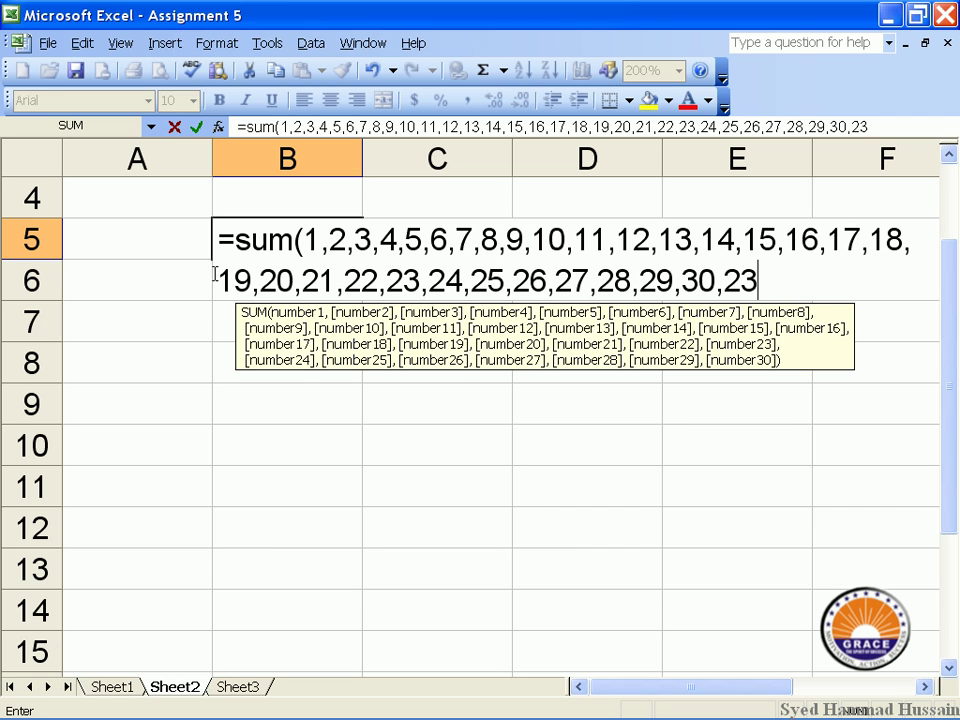
type(")")
key("Return")
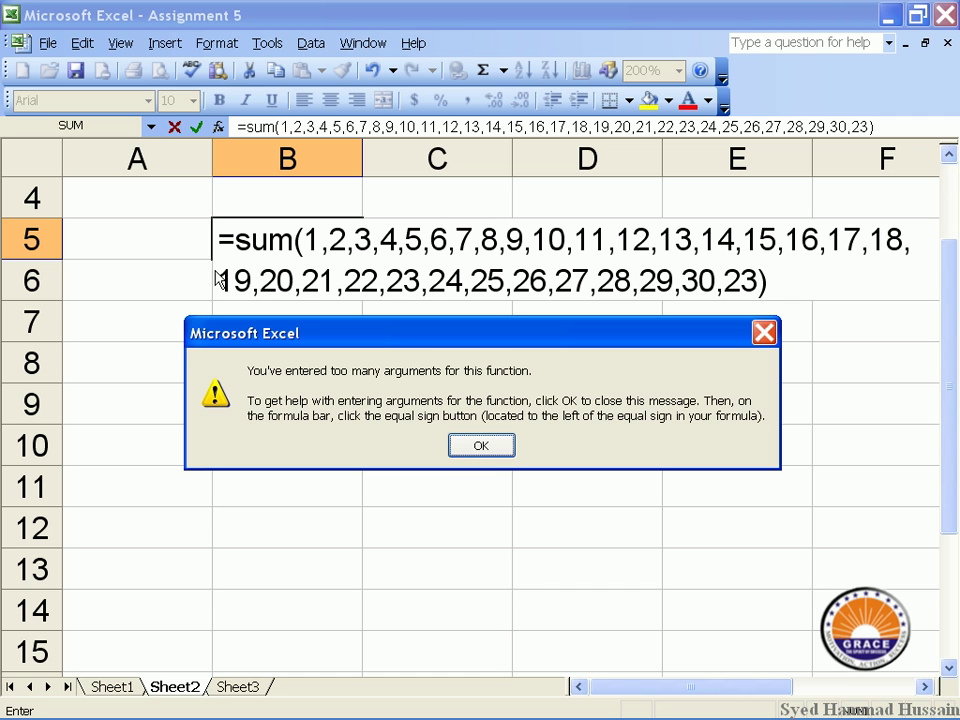
Step: Dismiss the warning and drop the extra 23 so B5's =SUM(1,…,30) shows 465, then review it
left_click(480, 442)
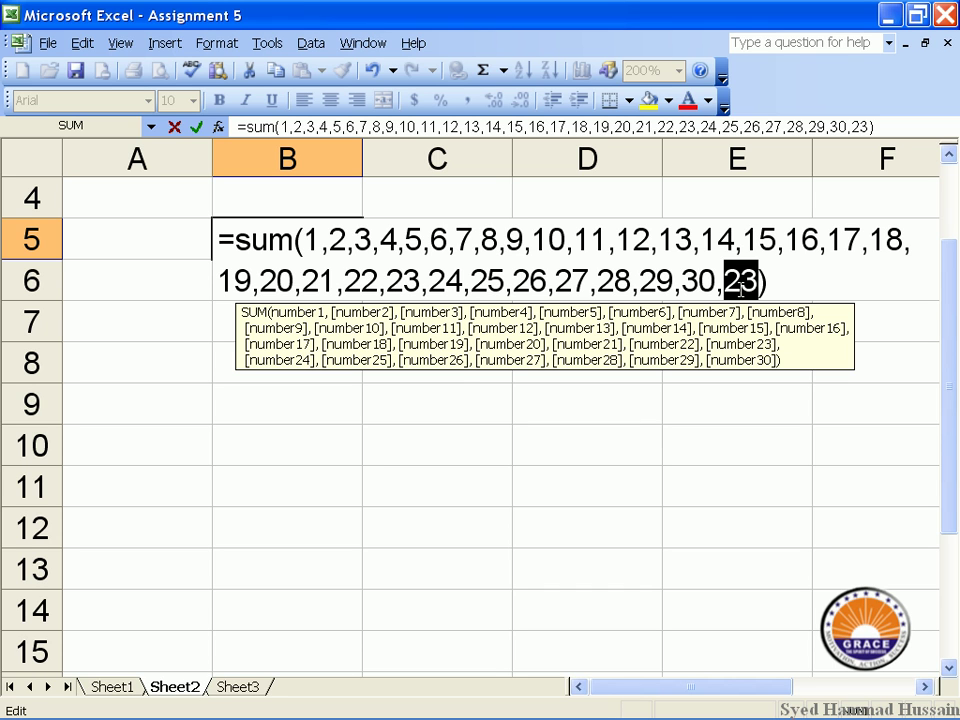
key("BackSpace")
key("BackSpace")
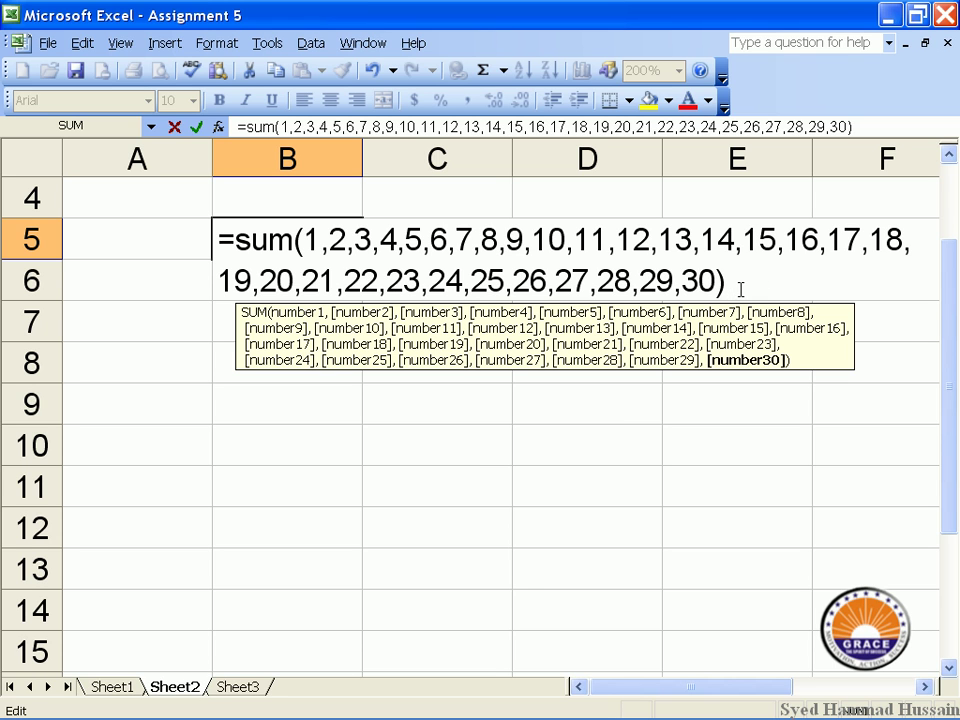
key("Return")
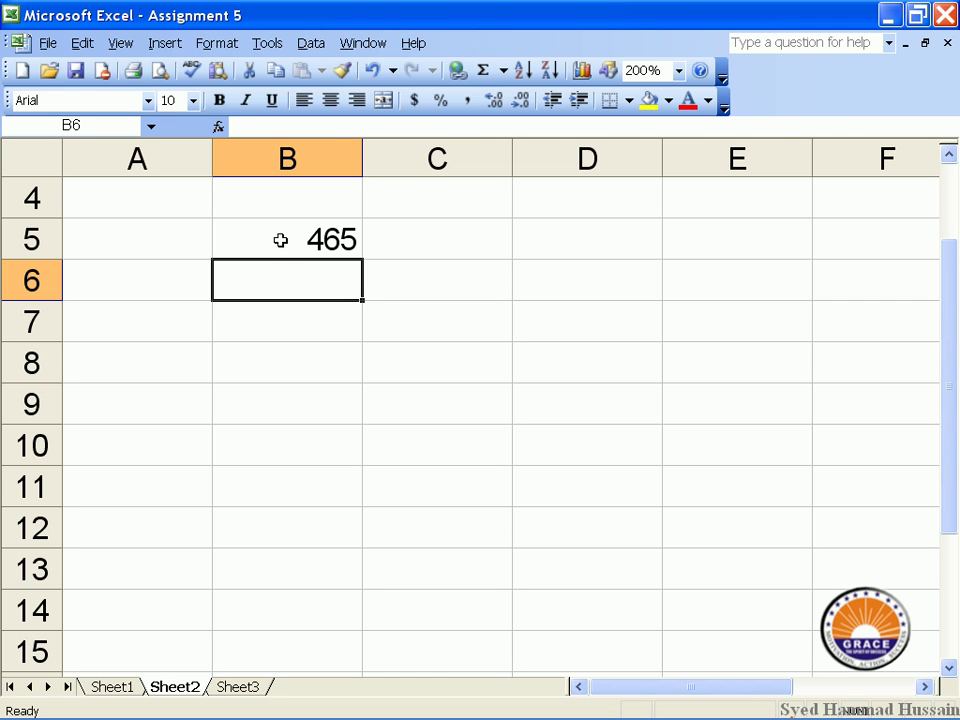
left_click(281, 238)
double_click(281, 238)
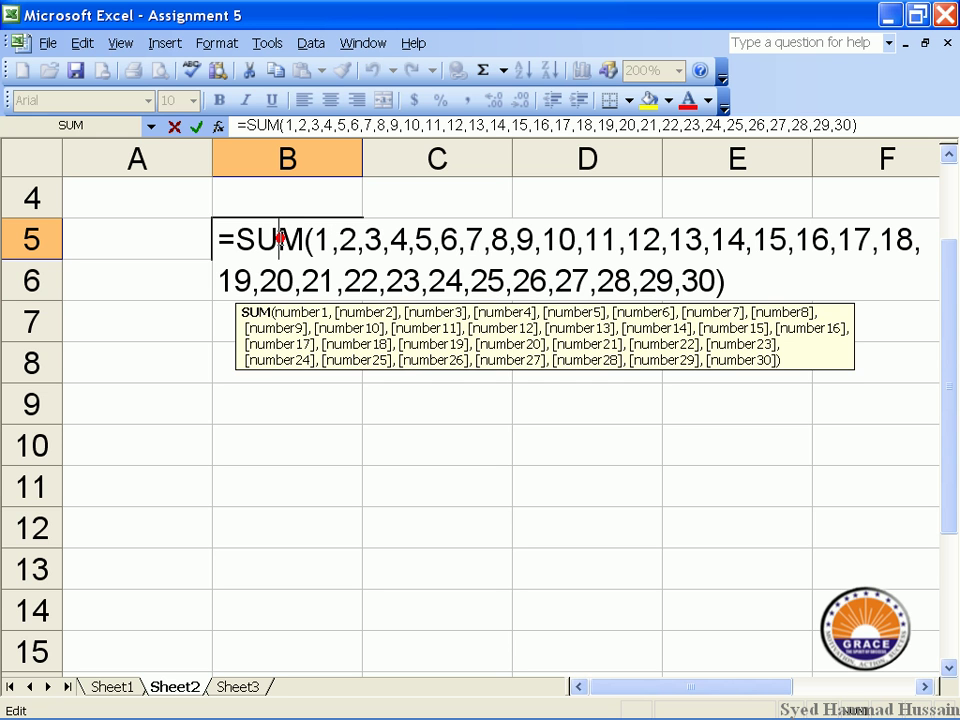
key("Escape")
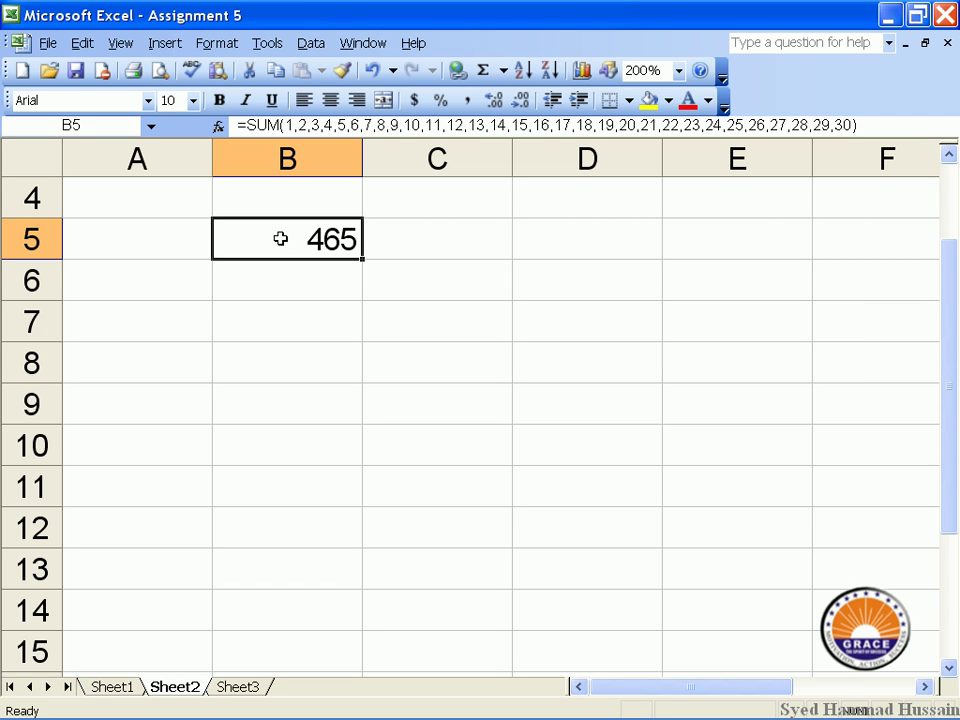
Step: Enter 23, 2, then a run of 3s and 2s down column A from A4, and jump to the last row
left_click(143, 209)
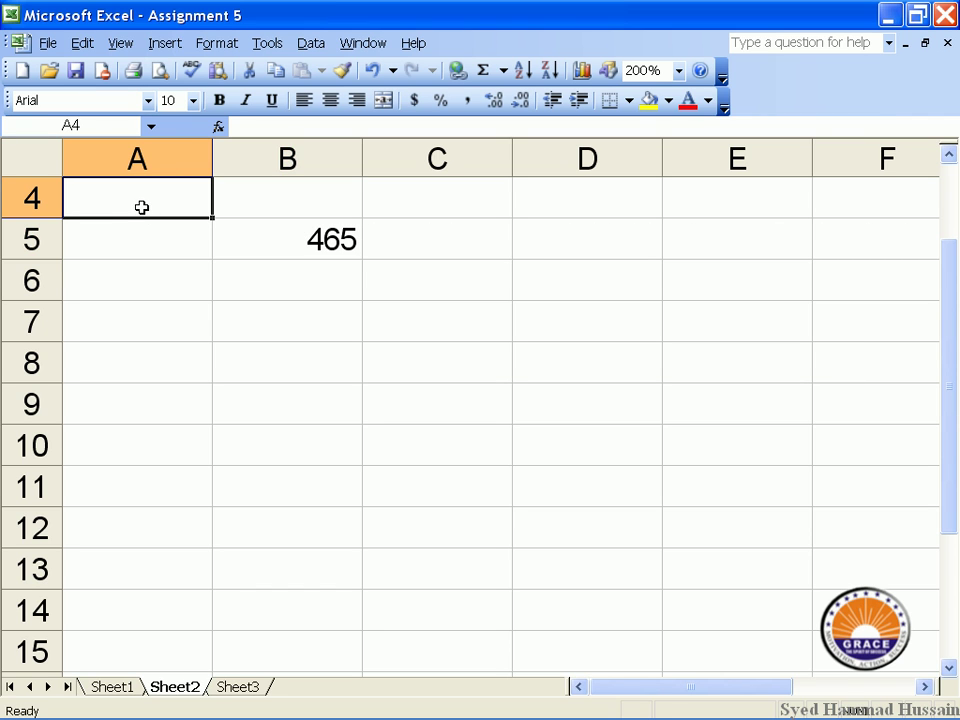
type("23")
key("Return")
type("2")
key("Return")
type("3 3 3  3 3  ")
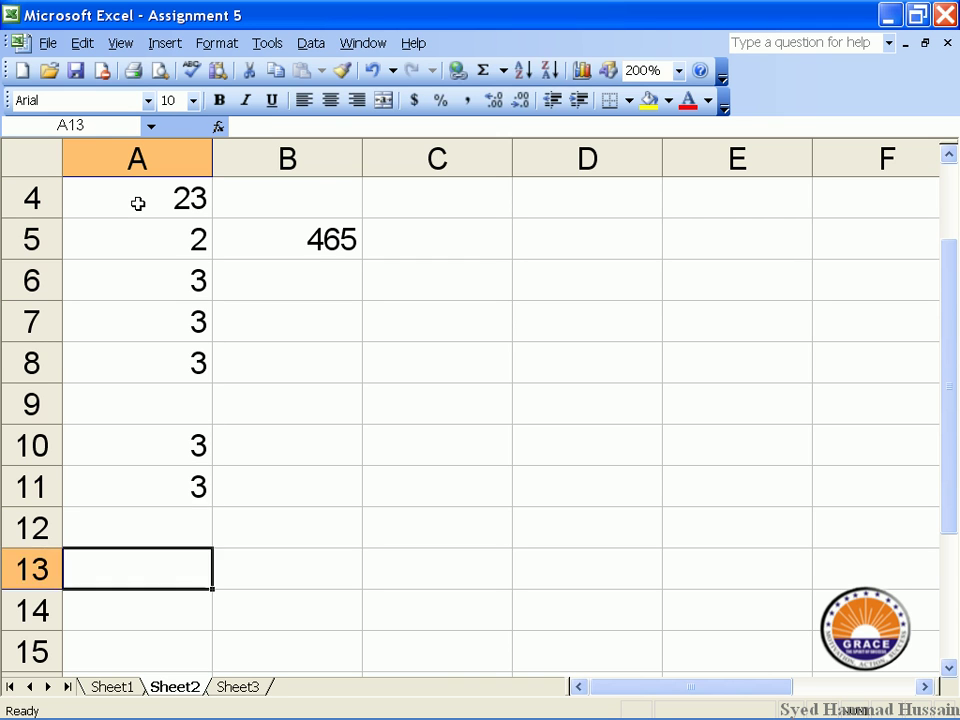
type(" 2  2 2 2 2 2 2")
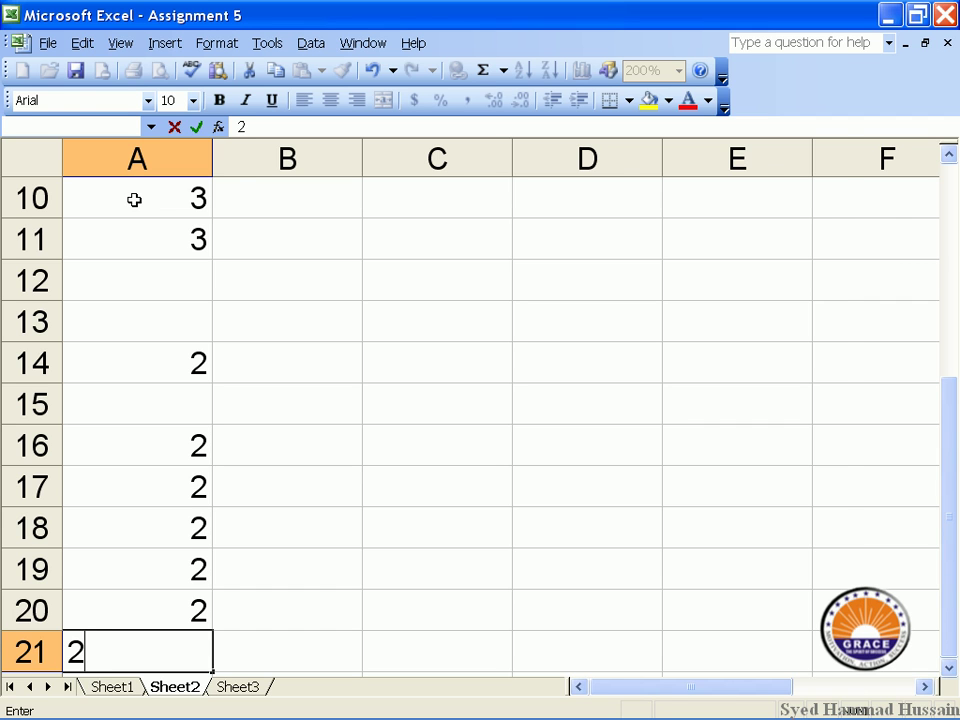
key("ctrl+Down")
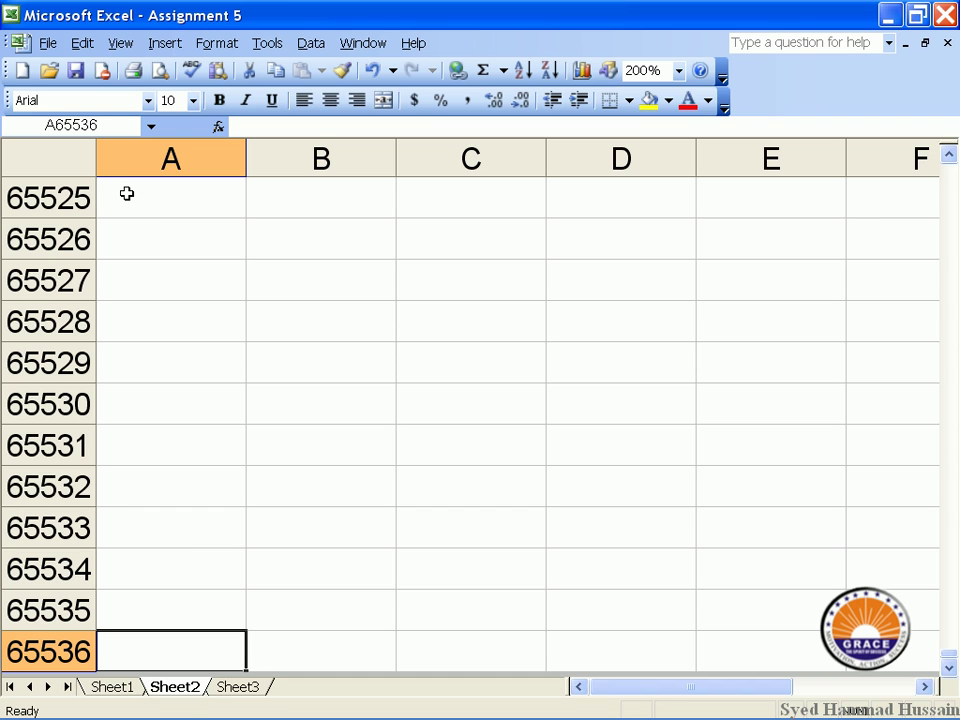
Step: Enter =SUM(A1:A65535) in A65536 to total the whole of column A
type("=")
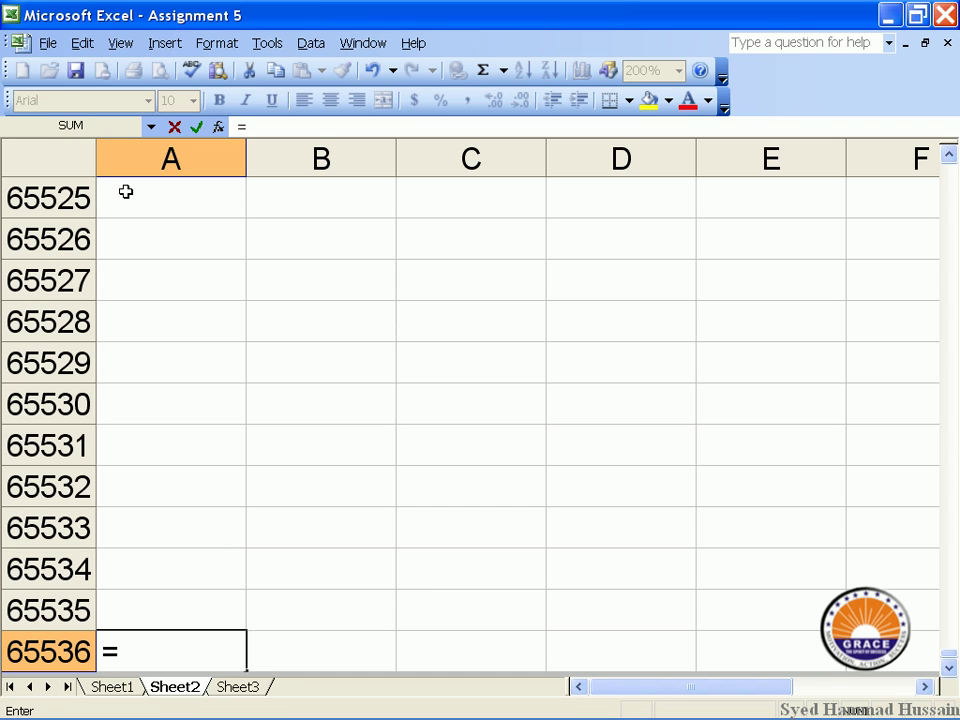
type("sum")
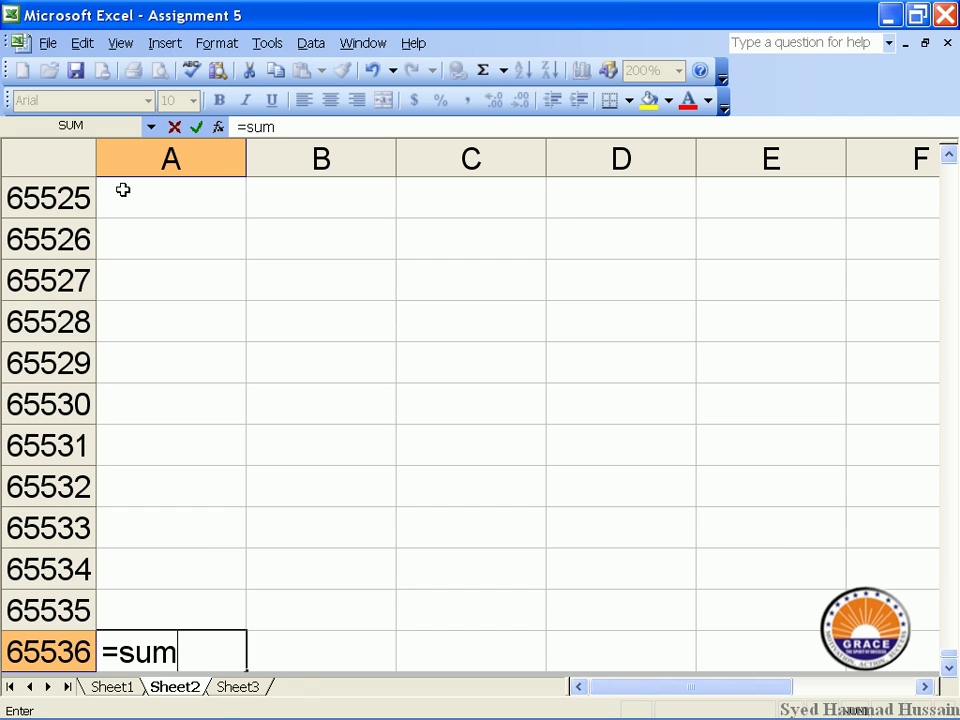
type("(")
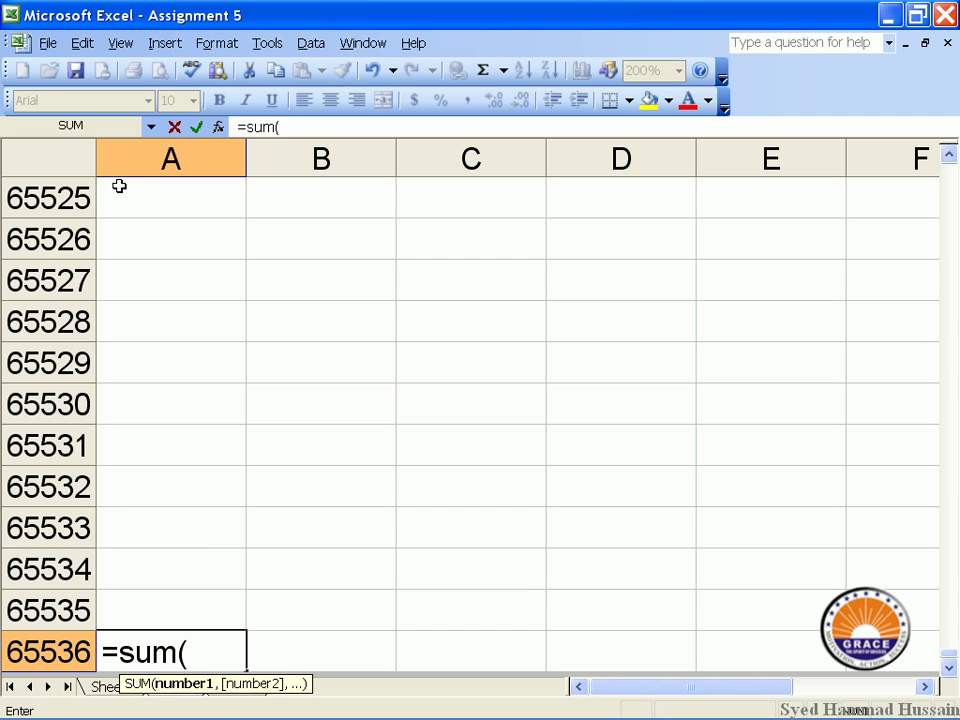
type("a1:")
left_click(190, 603)
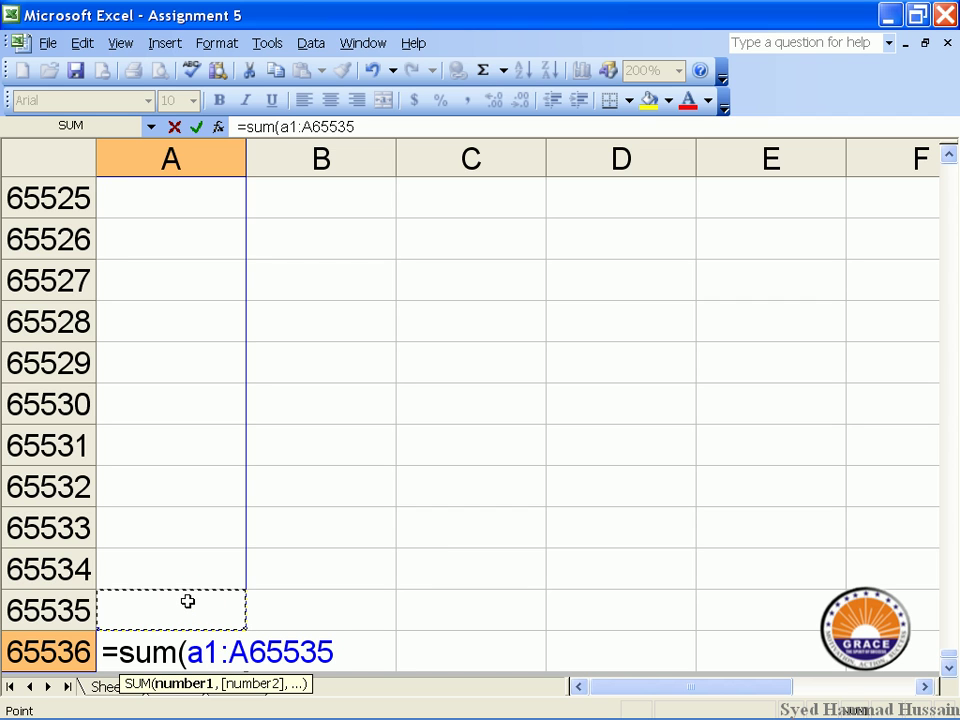
type(")")
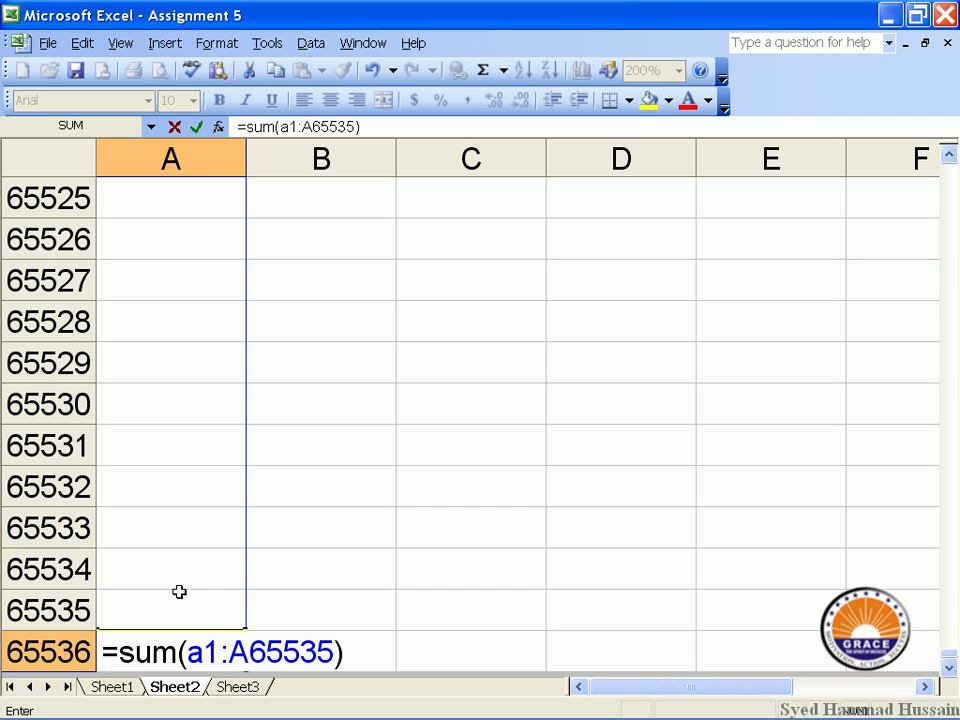
key("Return")
Step: Type small numbers such as 23, 34, 4 and 3 up column A above the total, bringing it to 823
left_click(179, 592)
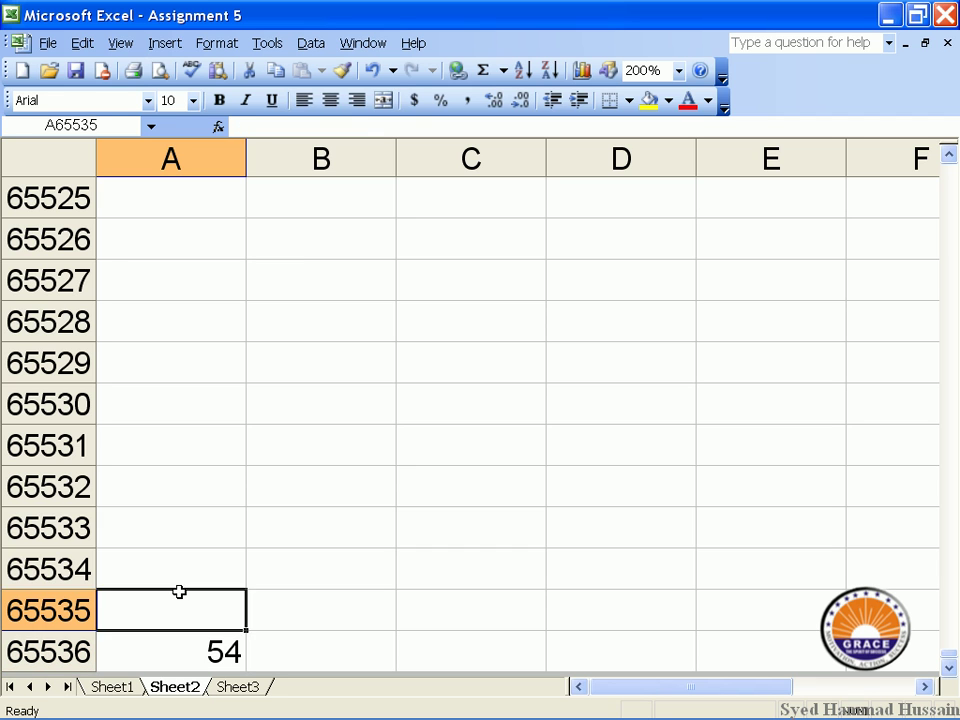
type("we")
key("Up")
key("Up")
type("e")
left_click(179, 592)
type("23")
key("Up")
type("23")
key("Up")
key("Up")
type("23")
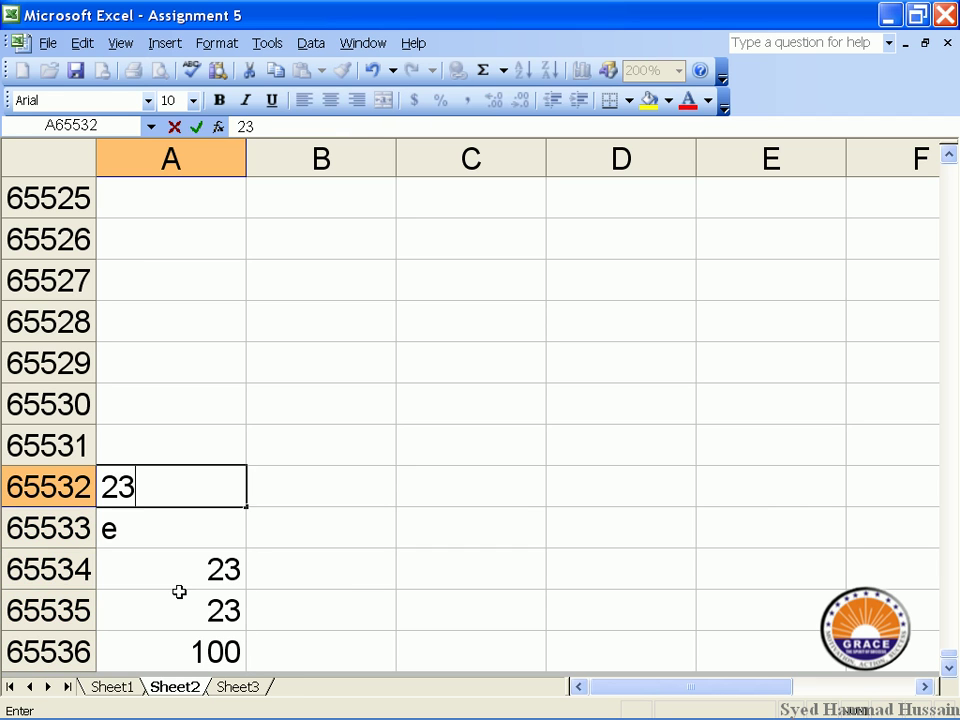
key("Return")
type("23")
key("Up")
key("Up")
type("2333")
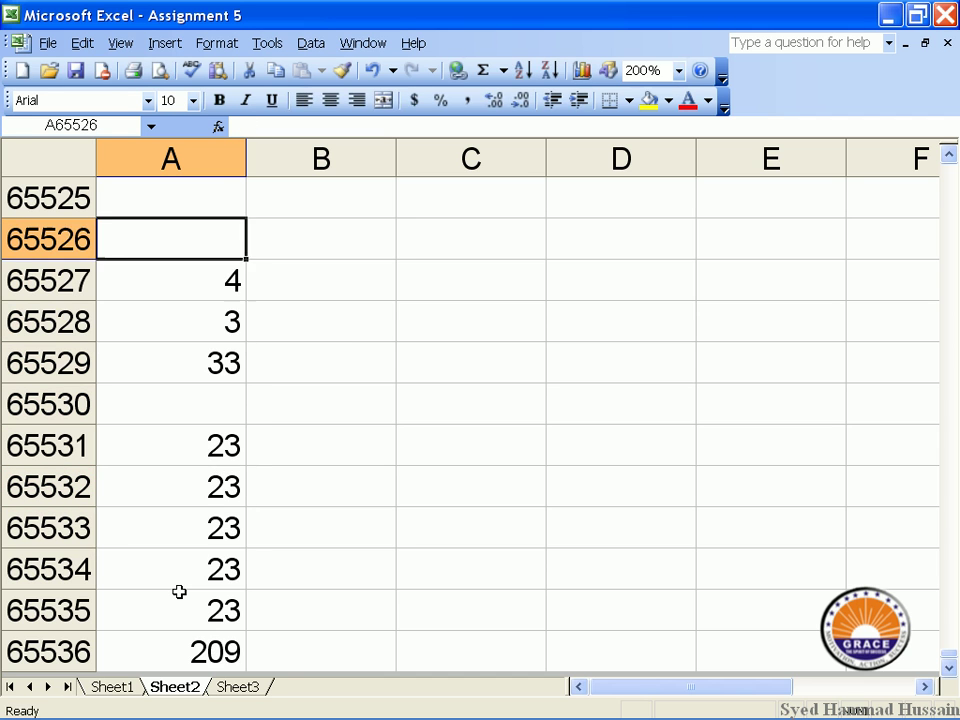
type("3 4 34 34 3 4 34 4 34  34 ")
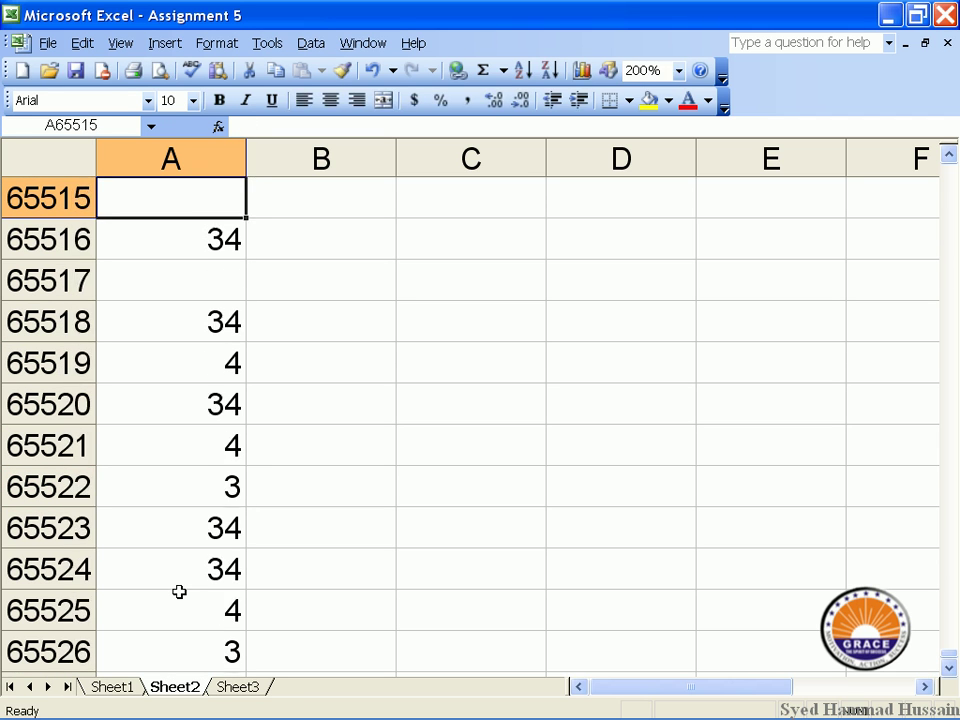
type("3 4 3 43 4 3 4 34 3 4 34 ")
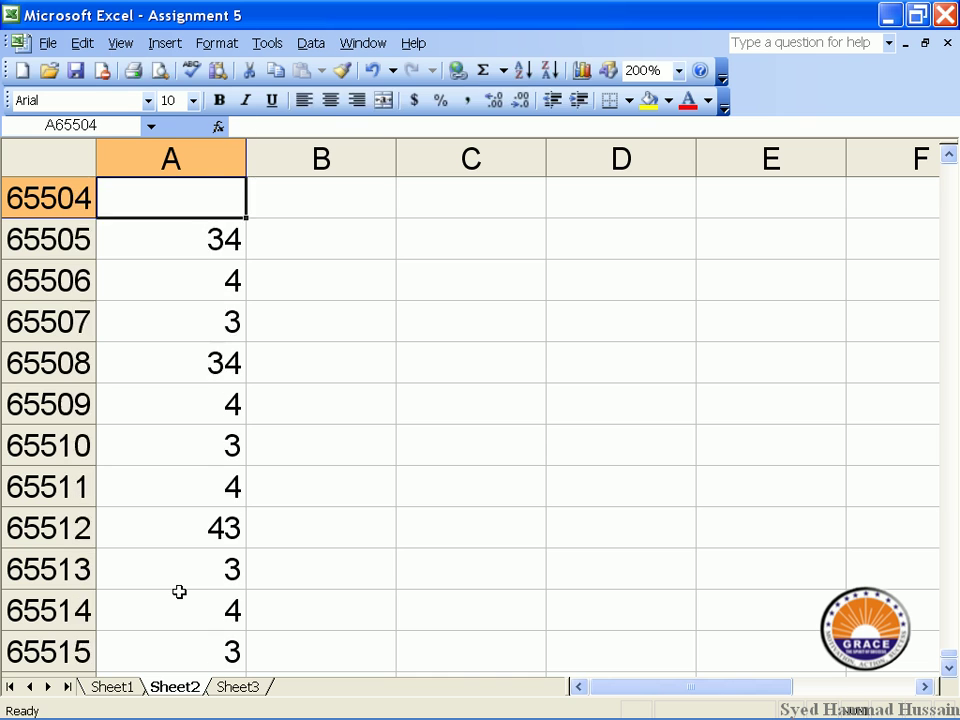
type("3 4 3 4 34 3 4 34 3 4 34 3")
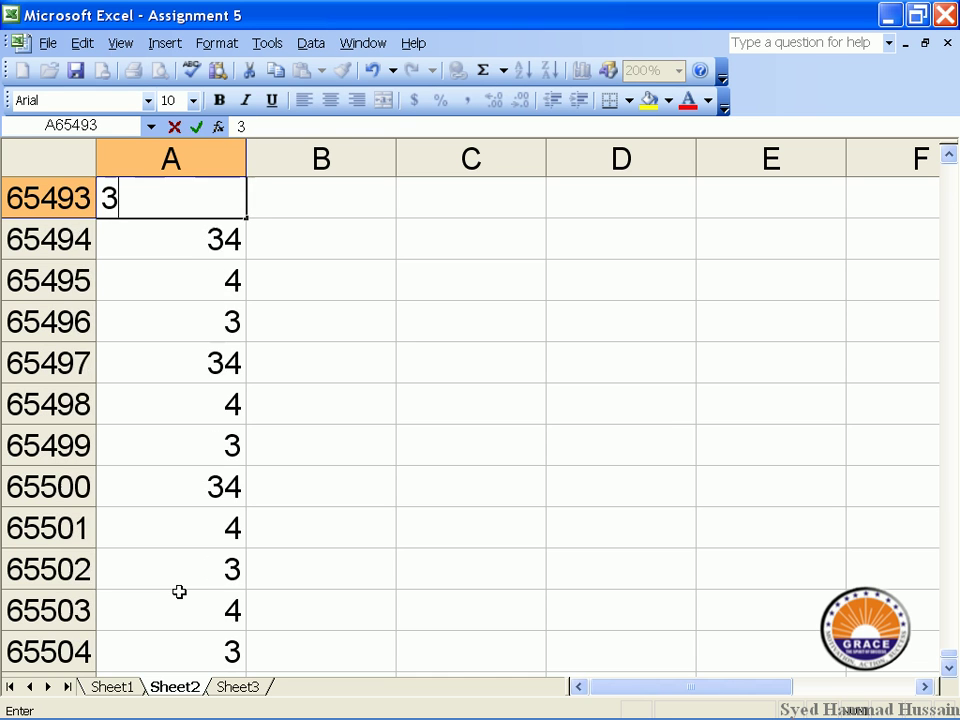
type(" 4 34 3 4 34  34 3 4 34")
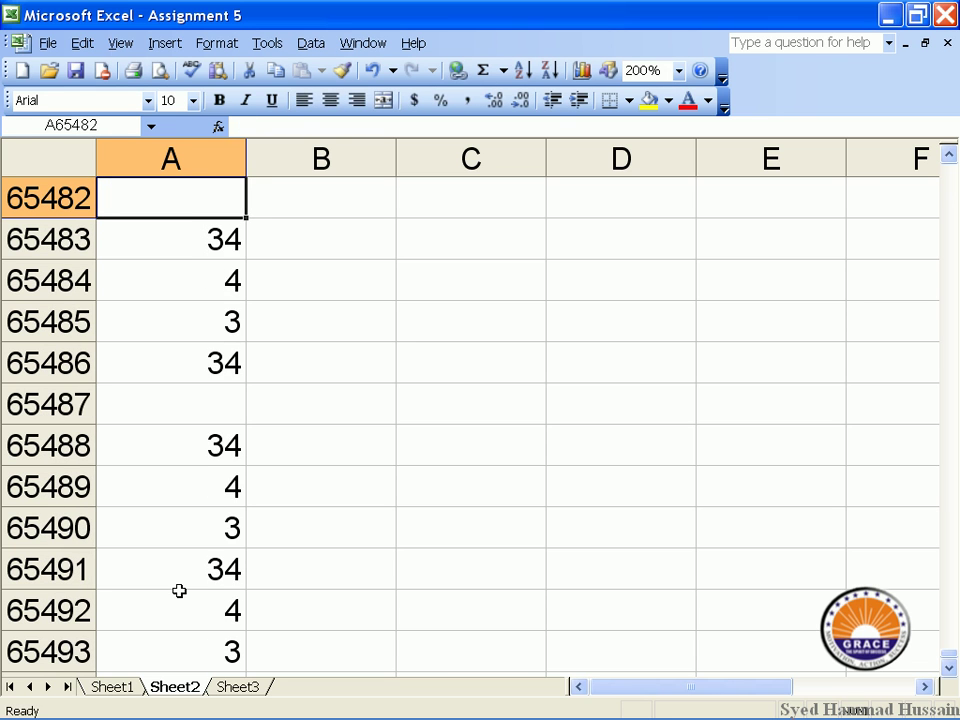
scroll(154, 598, "down", 8)
scroll(141, 538, "down", 7)
scroll(135, 523, "down", 3)
scroll(132, 507, "up", 7)
scroll(131, 507, "up", 2)
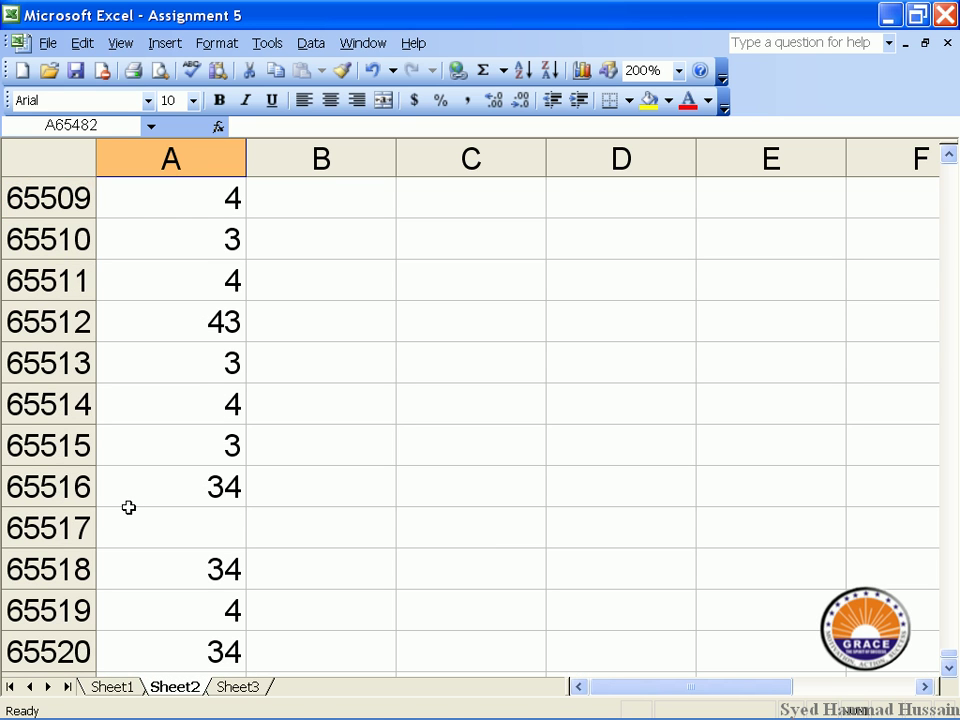
scroll(128, 502, "up", 15)
scroll(125, 500, "up", 8)
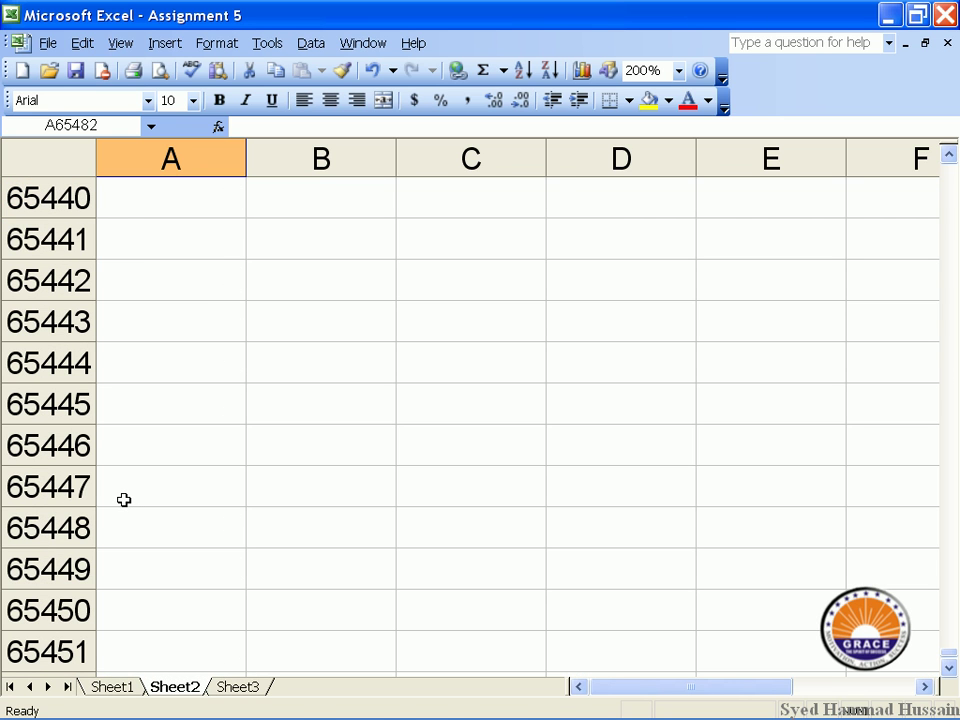
Step: Return to the top of the sheet and move to the 30-number SUM in B5
key("ctrl+Up")
key("ctrl+Up")
key("ctrl+Up")
key("ctrl+Up")
key("ctrl+Up")
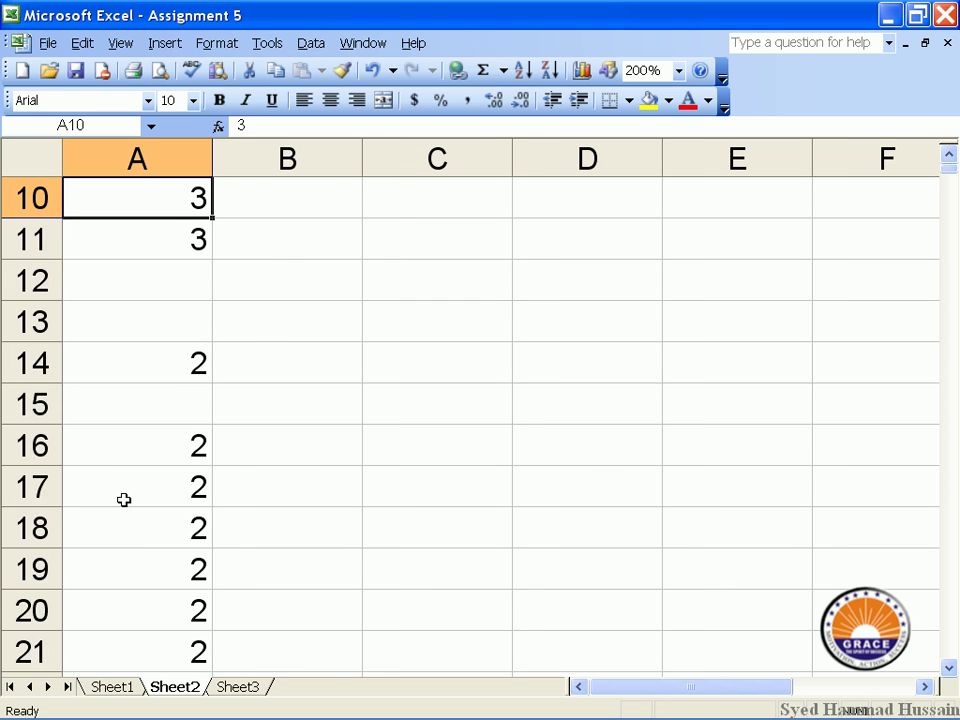
key("ctrl+Up")
key("ctrl+Up")
key("ctrl+Up")
key("Down")
key("ctrl+Down")
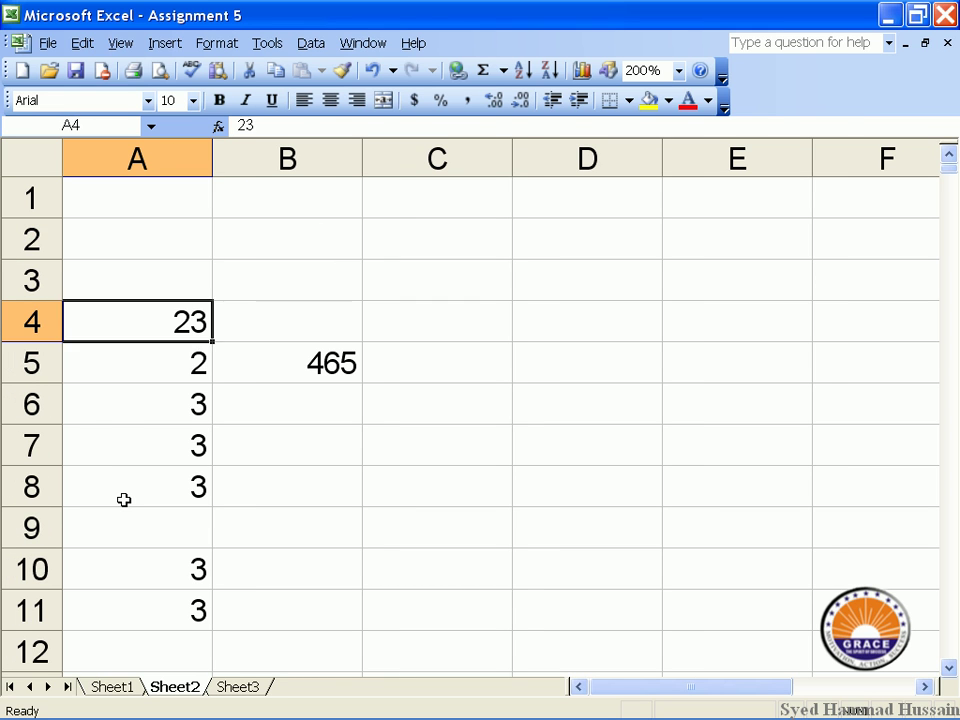
key("Right")
key("Down")
Step: Inspect B5's thirty-argument SUM showing 465, then start typing 2,3,4,5,6,7 into B2
key("F2")
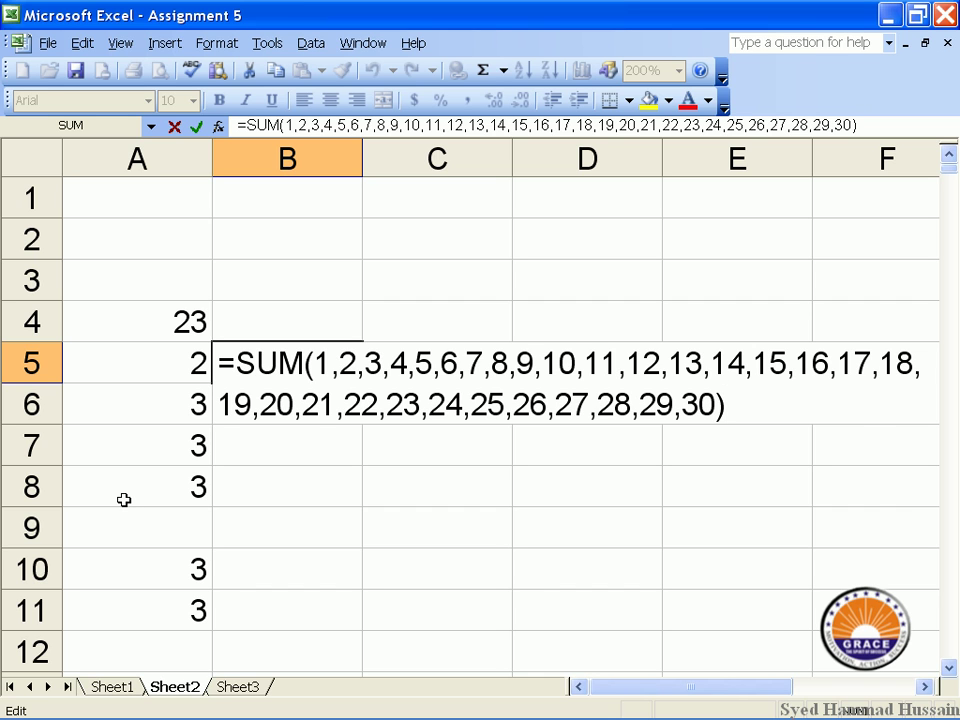
key("Up")
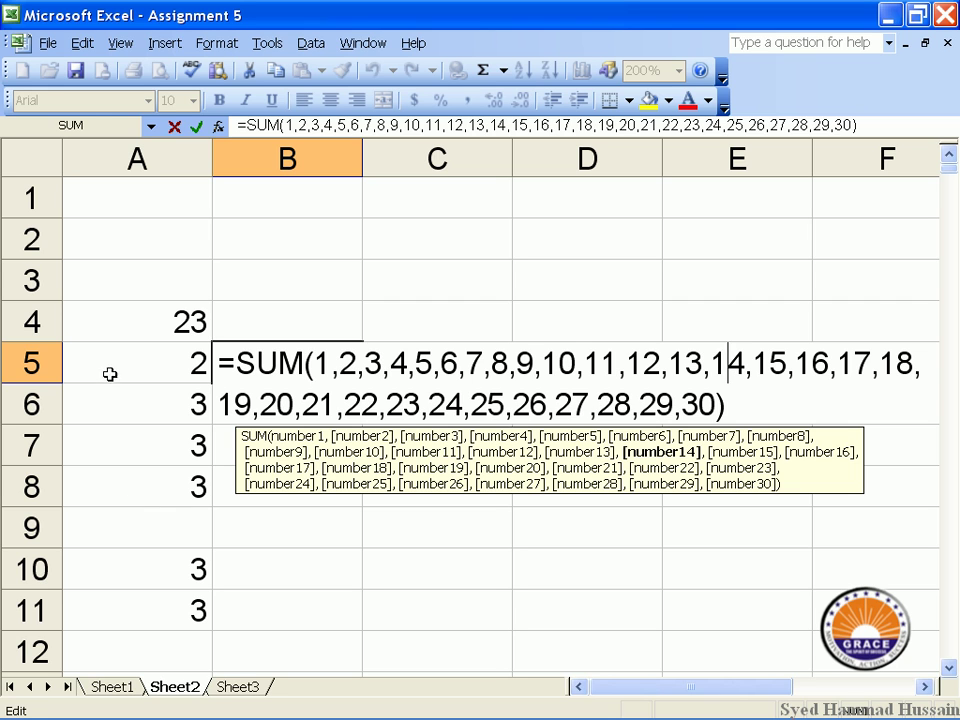
left_click(296, 248)
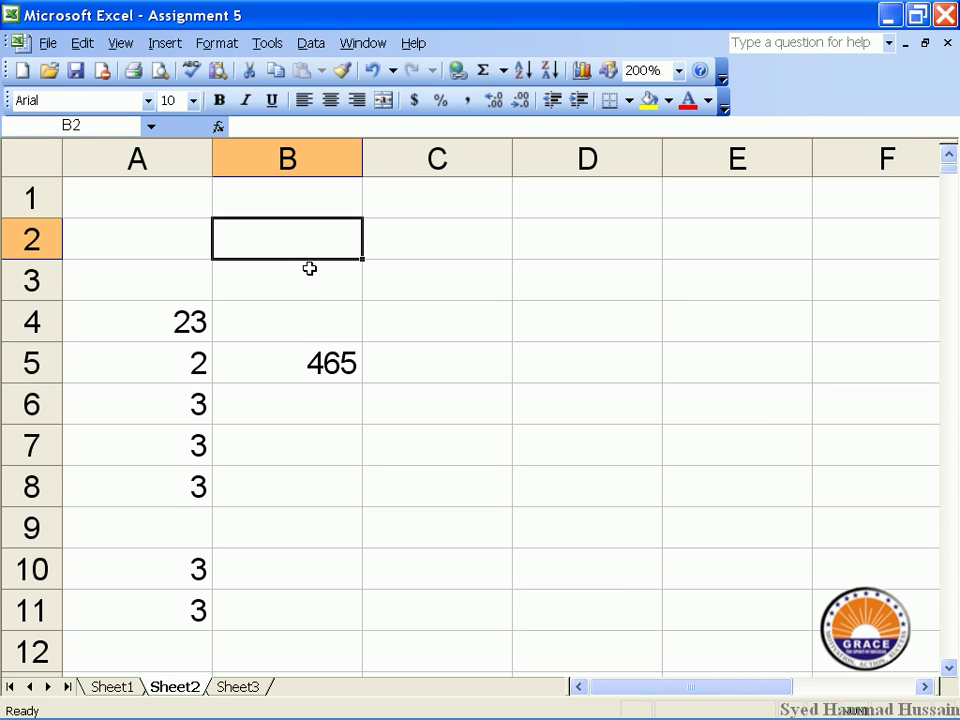
type("2,3,4,5,6,7")
Step: Confirm 2,3,4,5,6,7 in B2 and enter =sum(2,3,4,5,6,7) in B3, showing 27
key("Return")
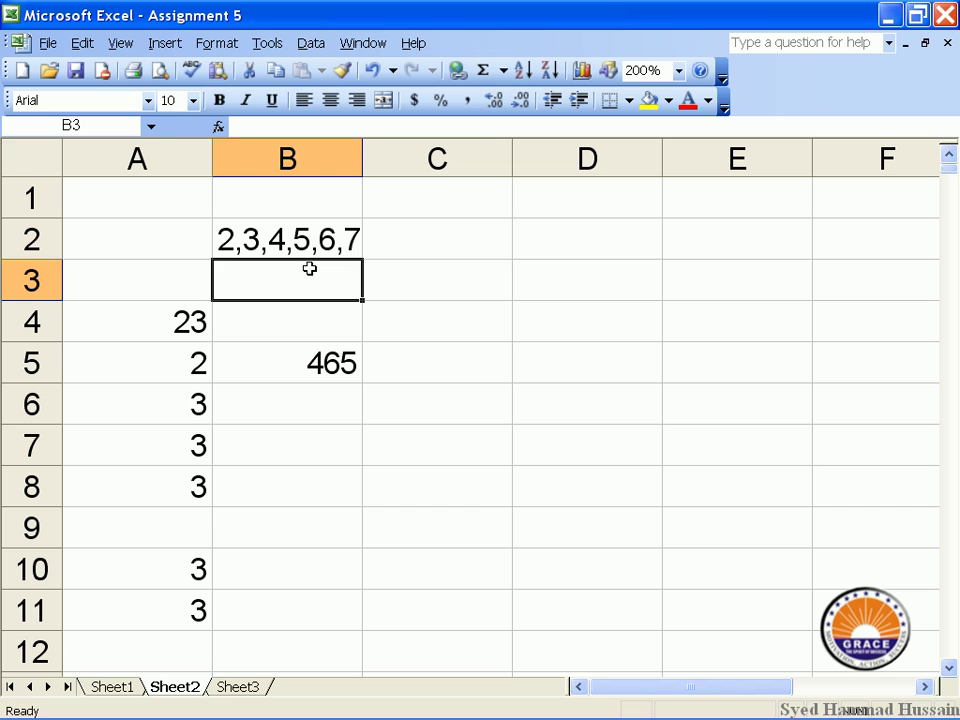
type("=")
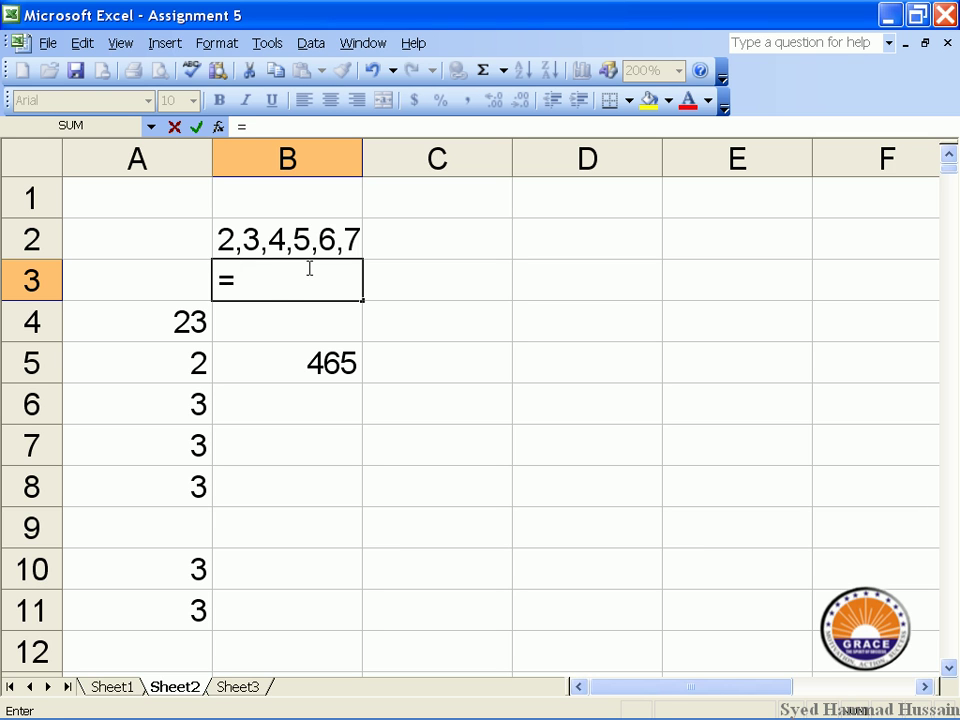
type("sum(")
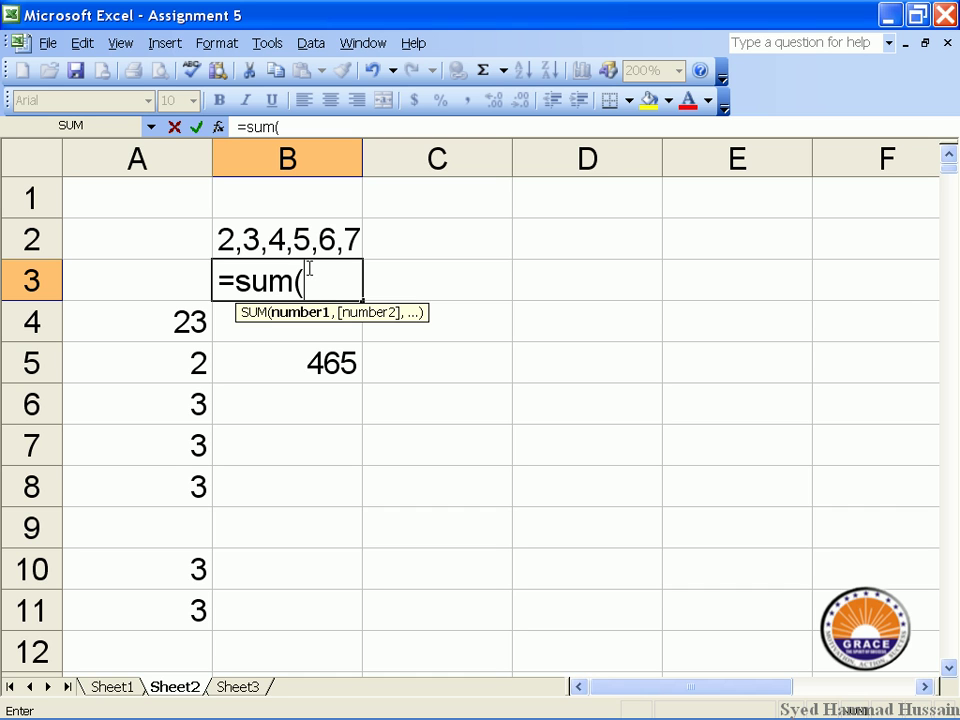
type("2,")
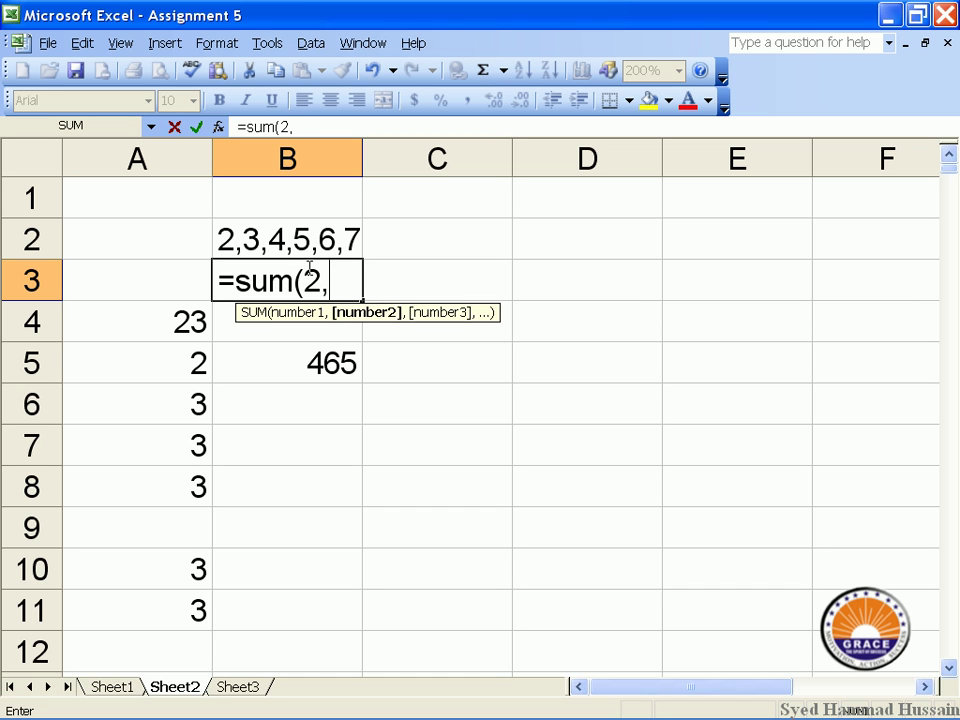
type("3,4,5,6,7")
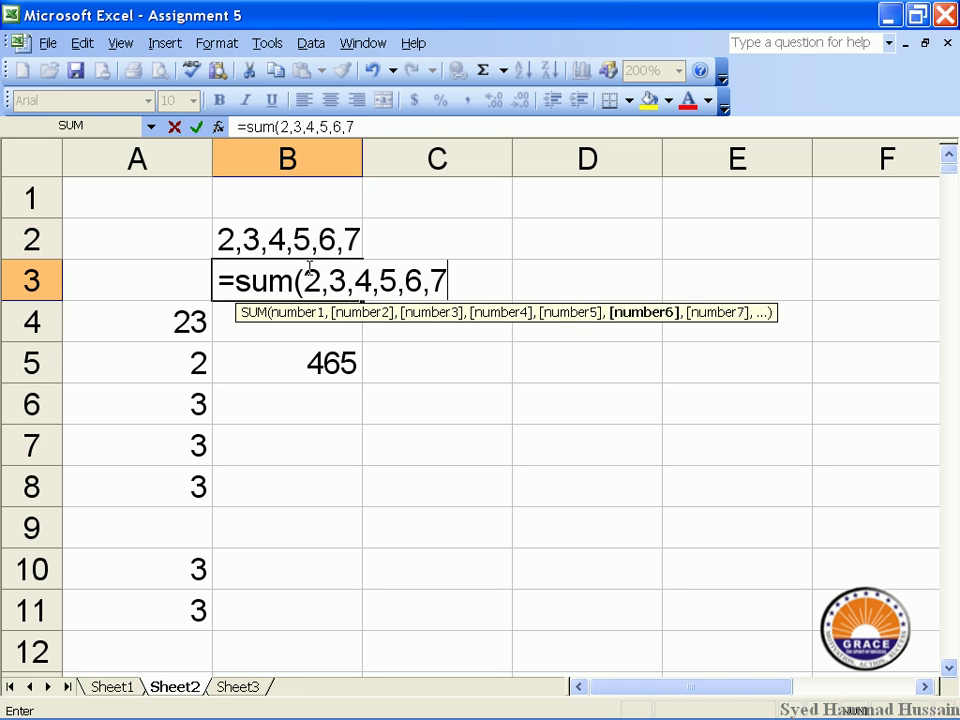
type(")")
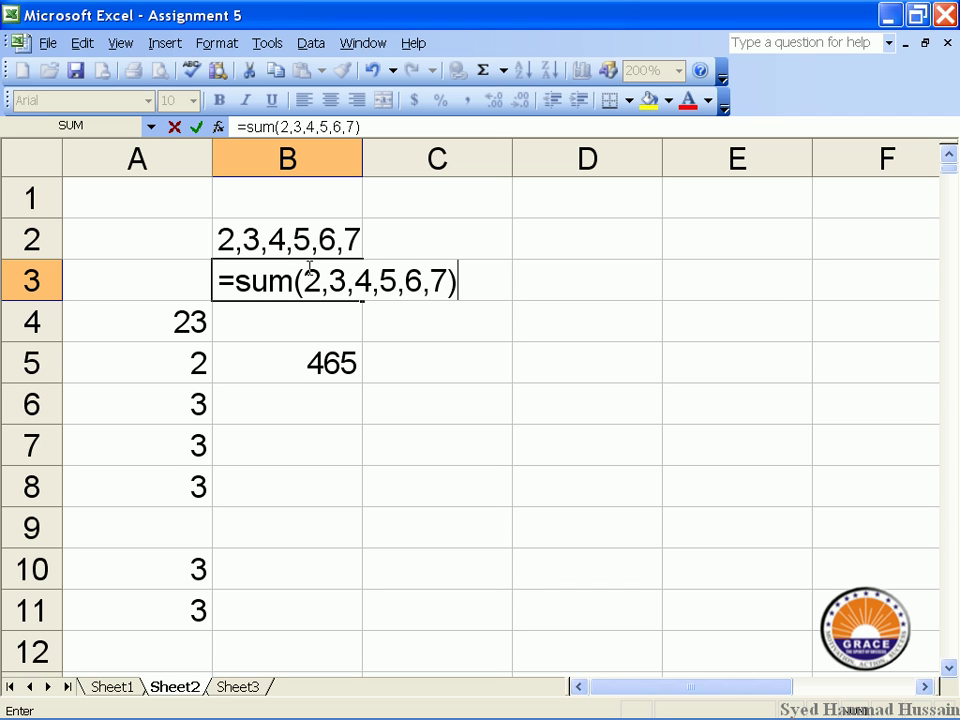
key("Return")
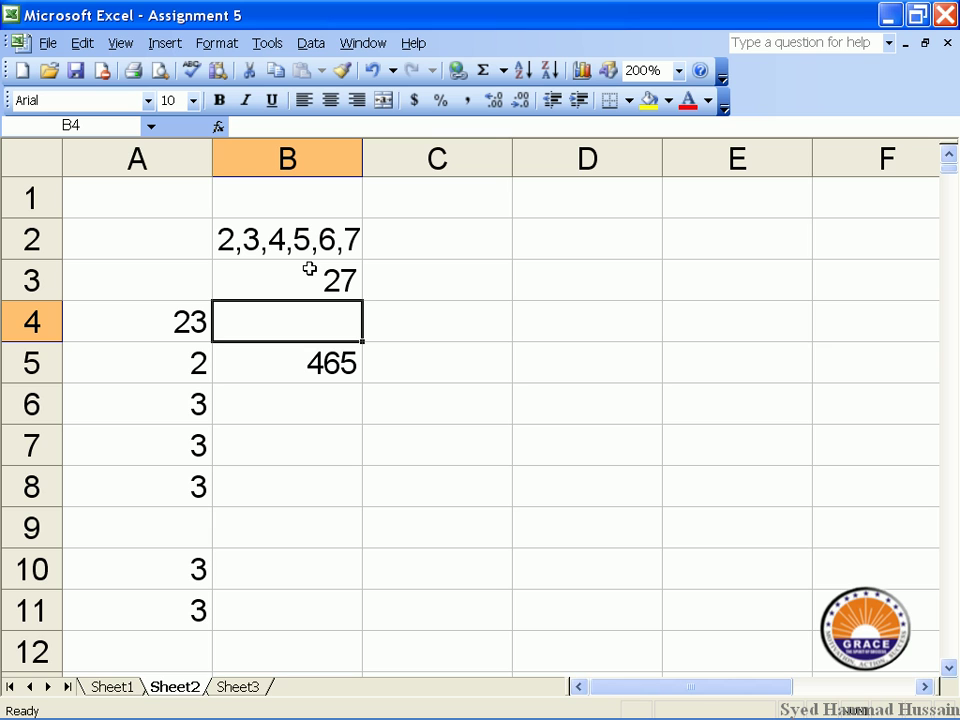